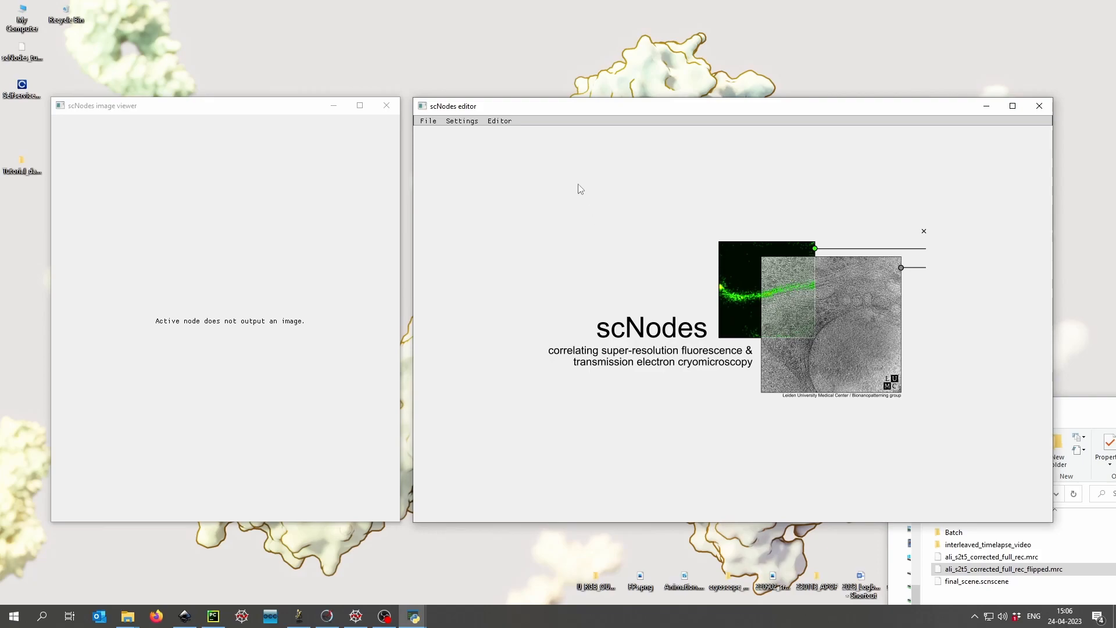
- Switch to the correlation editor and load the scene file final_scene.scnscene
{"action": "left_click", "coordinate": [499, 122]}
{"action": "left_click", "coordinate": [505, 145]}
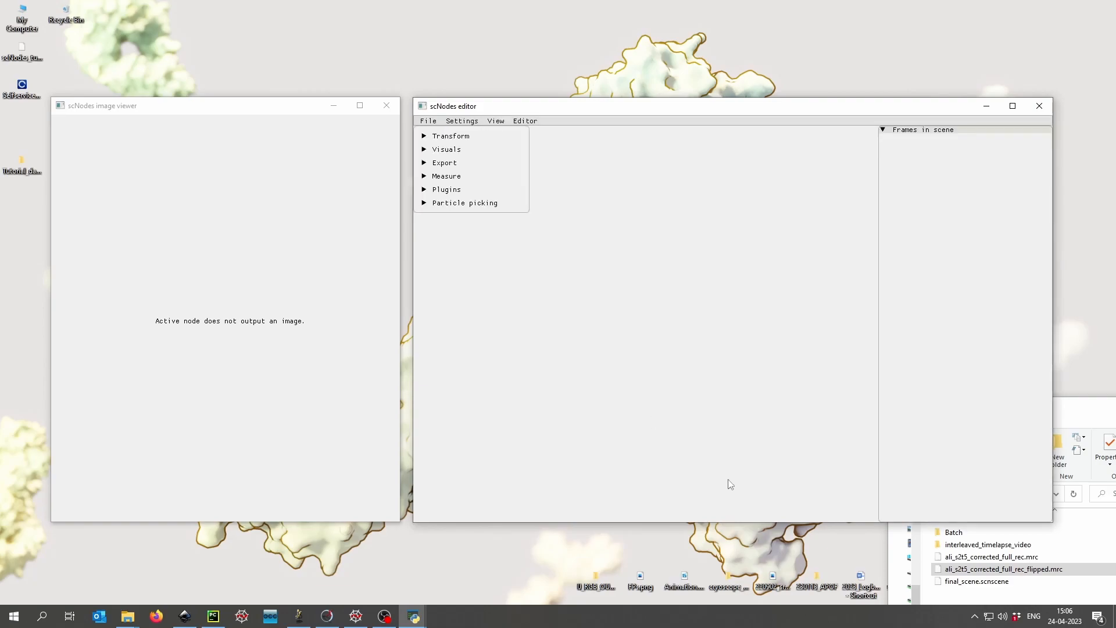
{"action": "left_click", "coordinate": [431, 122]}
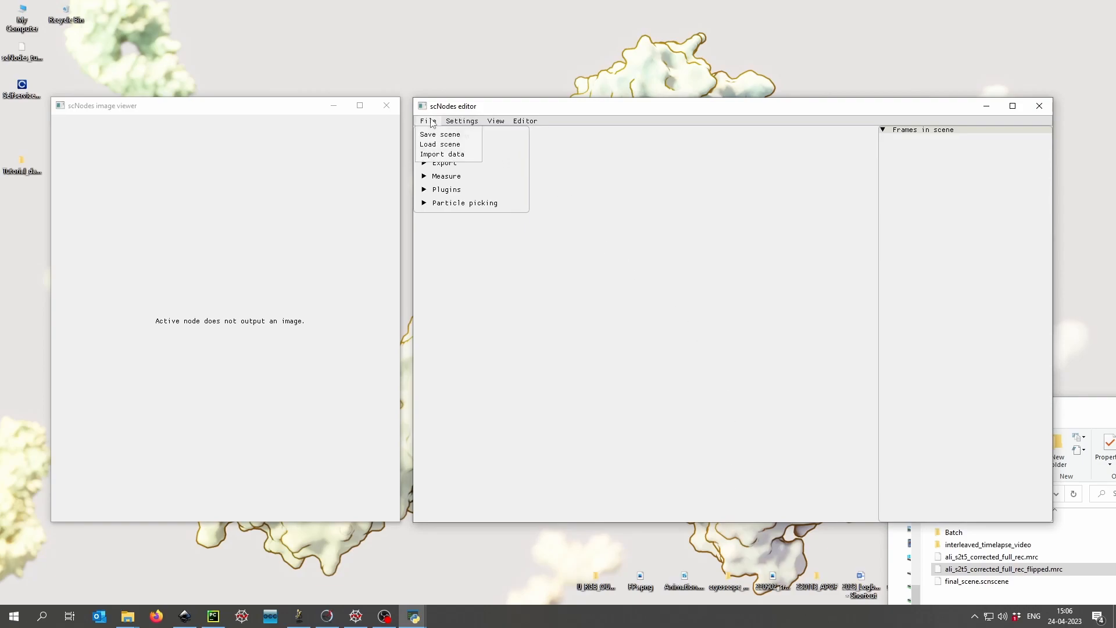
{"action": "left_click", "coordinate": [437, 146]}
{"action": "left_click", "coordinate": [242, 143]}
{"action": "double_click", "coordinate": [242, 146]}
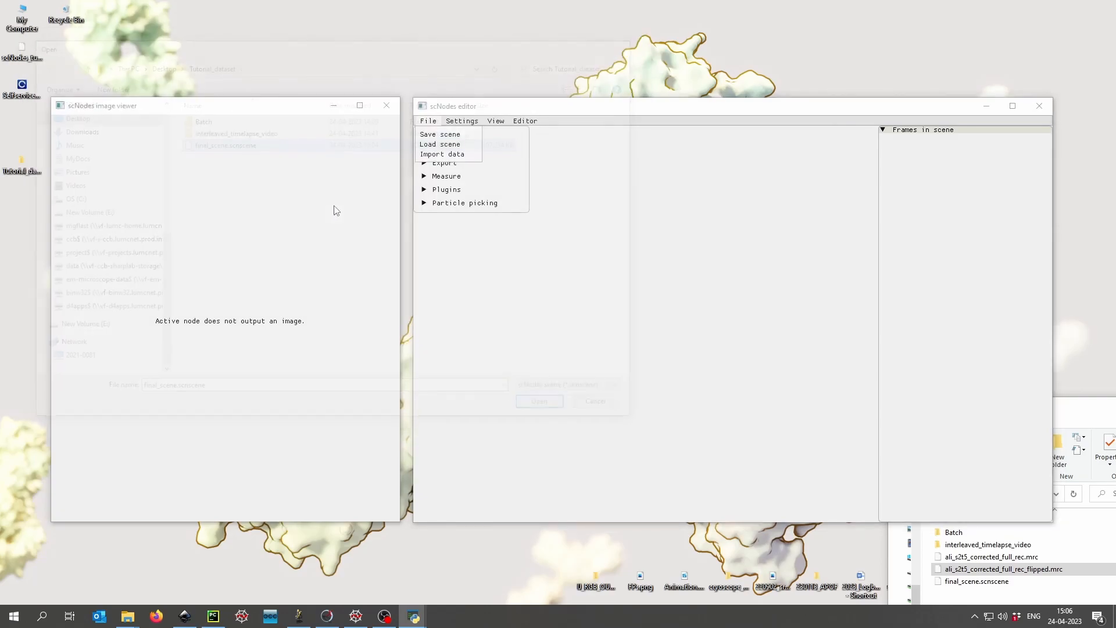
- Maximize the editor window and fit the whole loaded scene in view
{"action": "left_click", "coordinate": [1012, 106]}
{"action": "scroll", "coordinate": [533, 298], "scroll_direction": "down", "scroll_amount": 3}
{"action": "scroll", "coordinate": [560, 310], "scroll_direction": "up", "scroll_amount": 3}
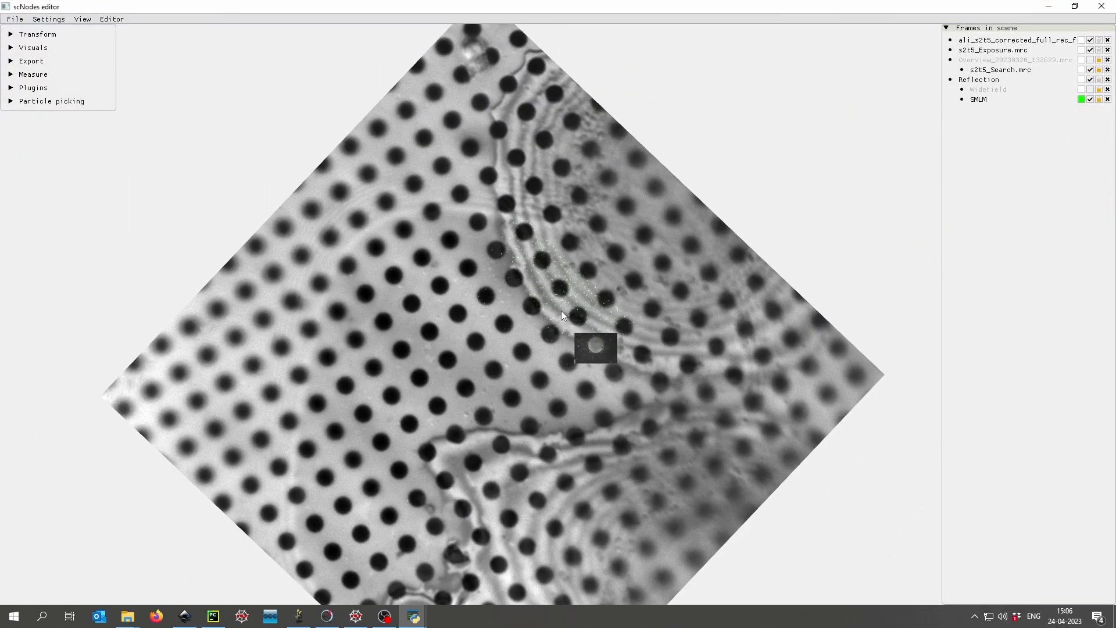
{"action": "scroll", "coordinate": [561, 315], "scroll_direction": "down", "scroll_amount": 3}
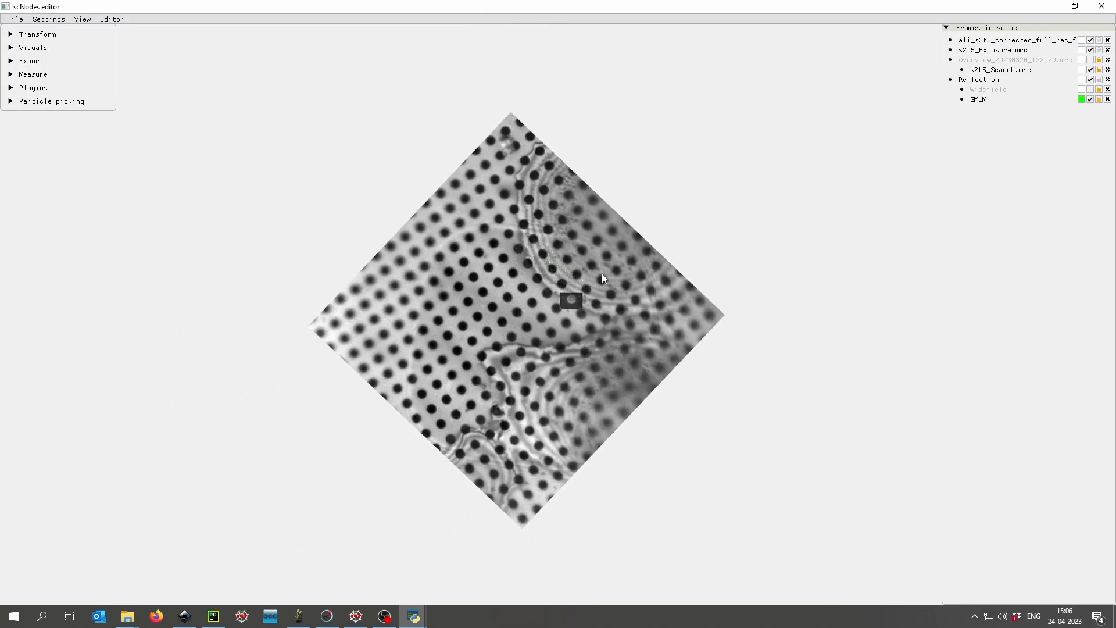
{"action": "scroll", "coordinate": [710, 182], "scroll_direction": "up", "scroll_amount": 1}
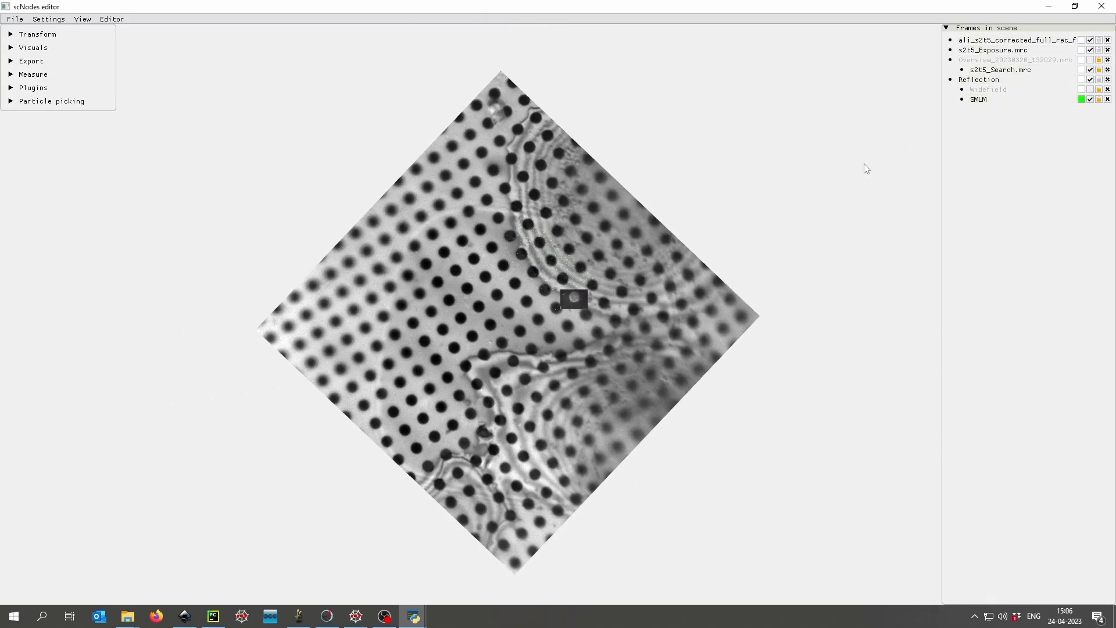
- Show the Overview frame, hiding the Reflection frame for comparison and making it visible again
{"action": "left_click", "coordinate": [1091, 80]}
{"action": "left_click", "coordinate": [1091, 60]}
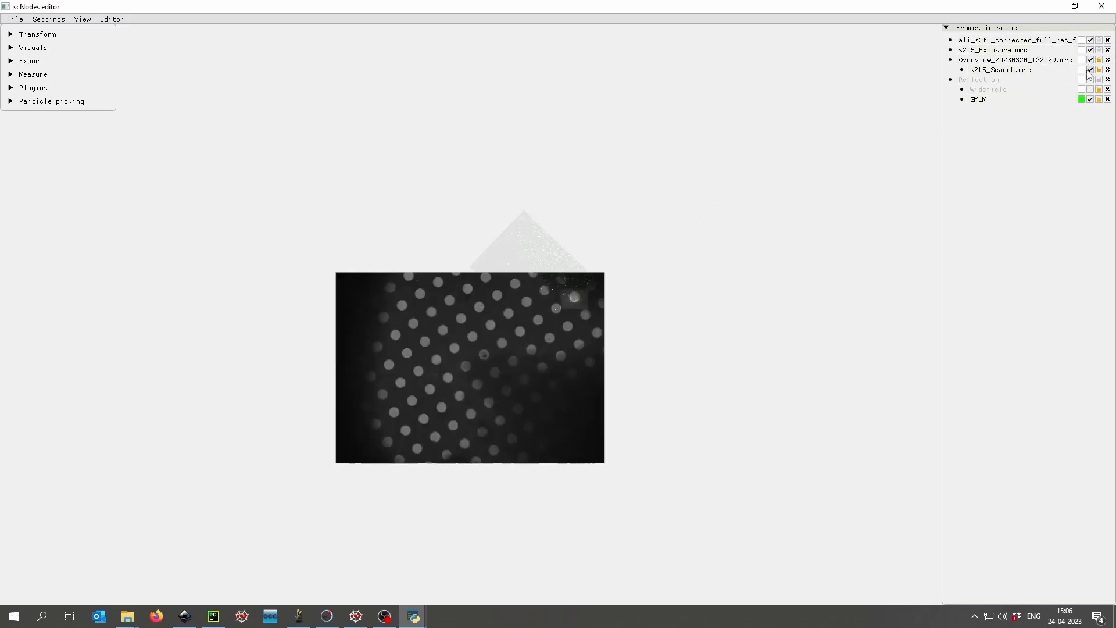
{"action": "middle_click_drag", "start_coordinate": [631, 269], "coordinate": [637, 242]}
{"action": "scroll", "coordinate": [619, 298], "scroll_direction": "up", "scroll_amount": 4}
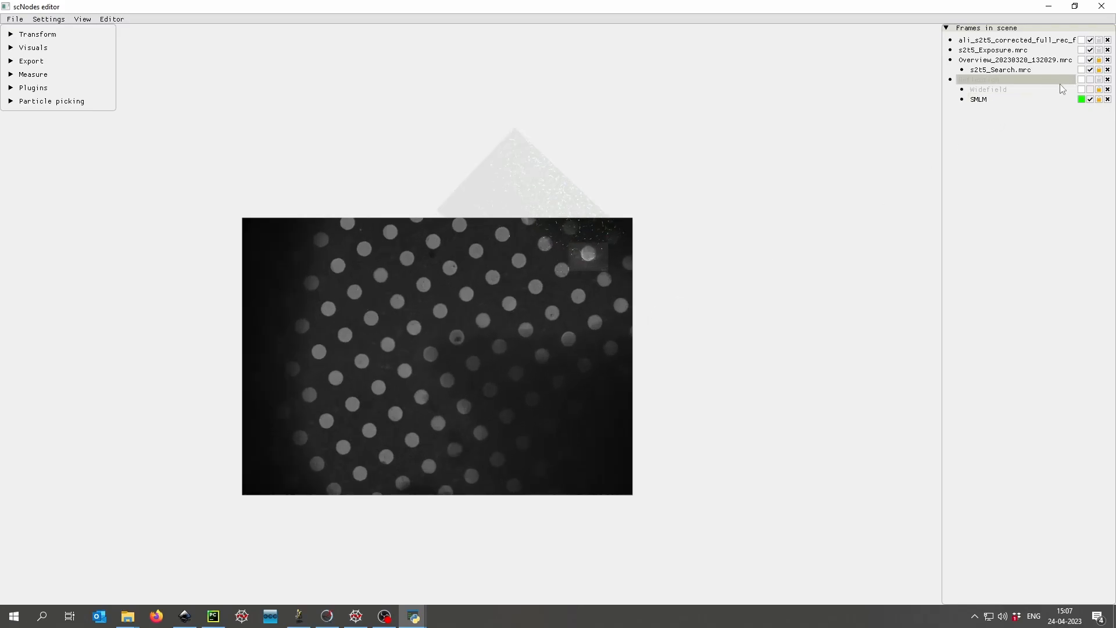
{"action": "left_click", "coordinate": [1090, 80]}
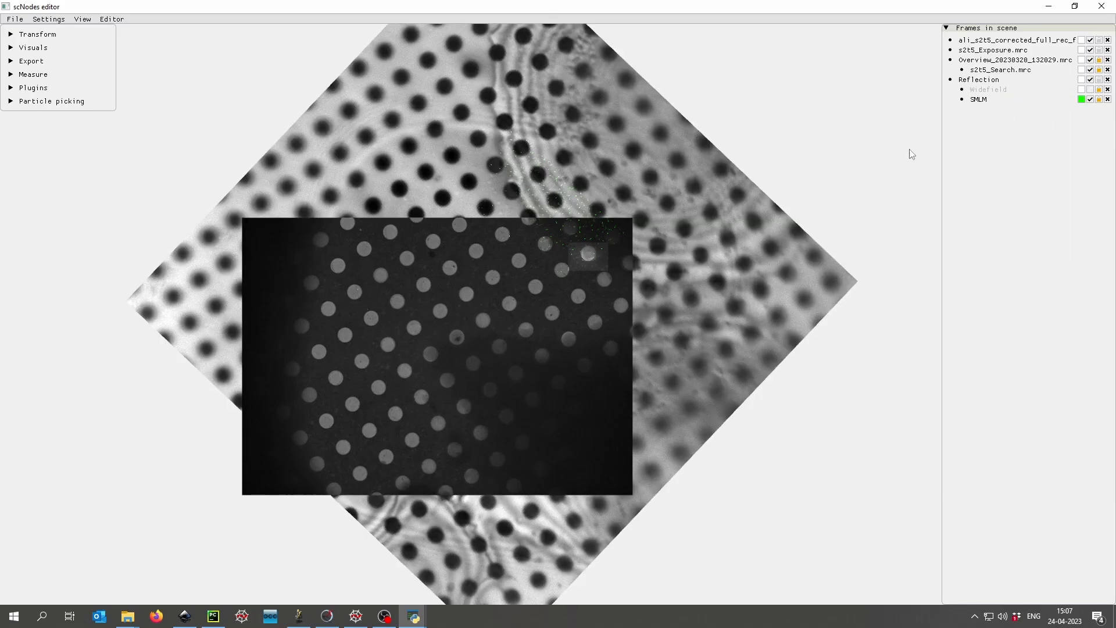
- Examine how the electron microscopy overview and the search image overlap the Reflection frame
{"action": "middle_click_drag", "start_coordinate": [814, 146], "coordinate": [846, 213]}
{"action": "scroll", "coordinate": [700, 232], "scroll_direction": "down", "scroll_amount": 1}
{"action": "scroll", "coordinate": [699, 235], "scroll_direction": "up", "scroll_amount": 2}
{"action": "scroll", "coordinate": [594, 235], "scroll_direction": "up", "scroll_amount": 1}
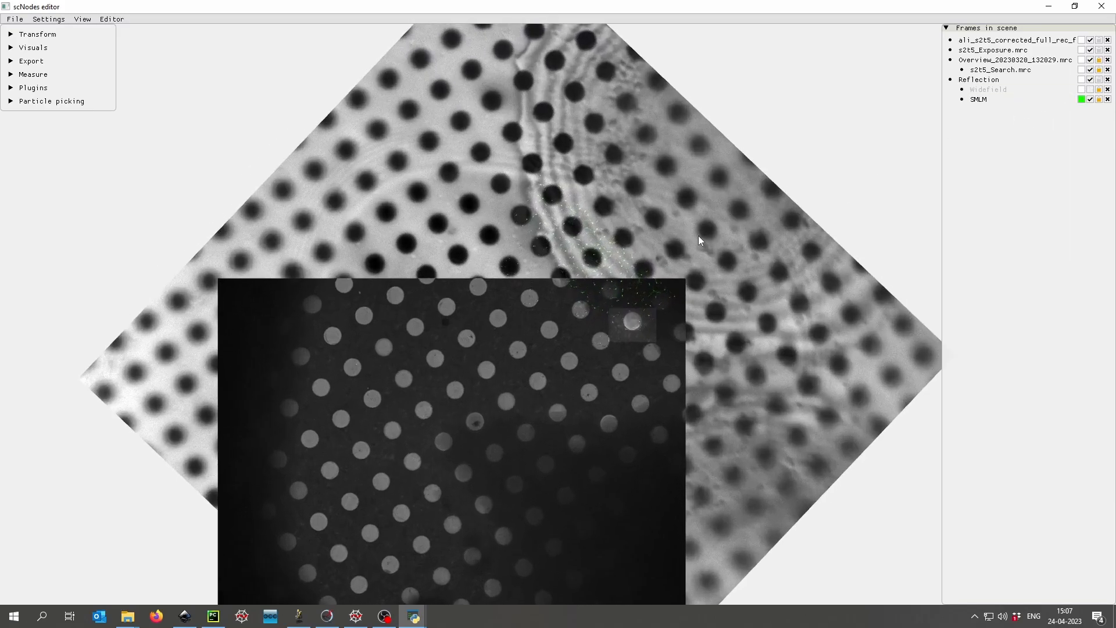
{"action": "middle_click_drag", "start_coordinate": [493, 161], "coordinate": [518, 145]}
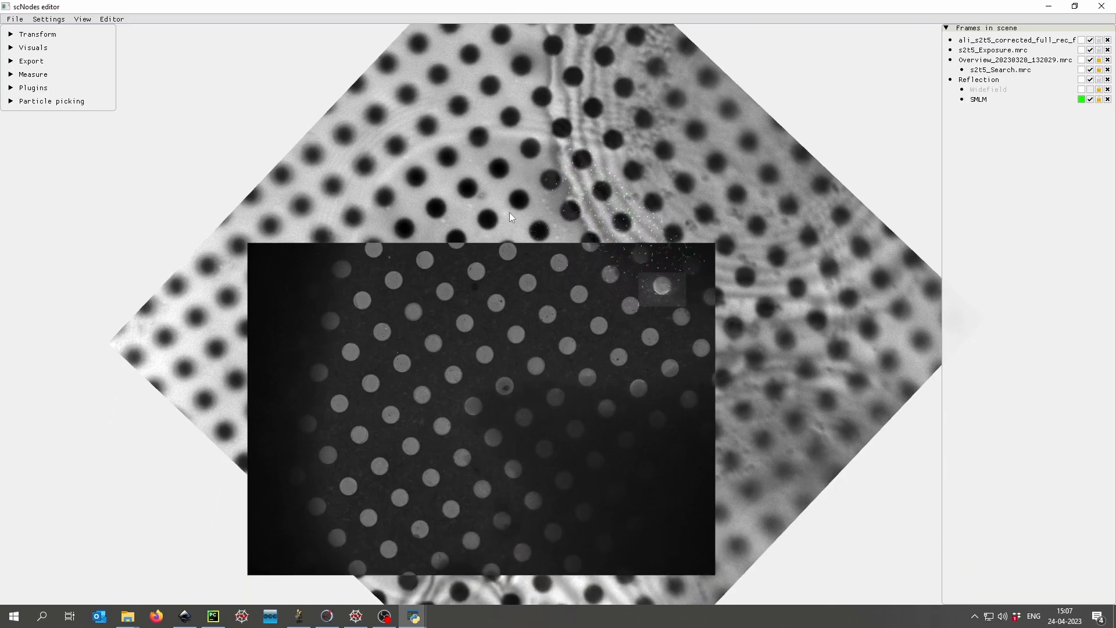
{"action": "middle_click_drag", "start_coordinate": [509, 211], "coordinate": [524, 111]}
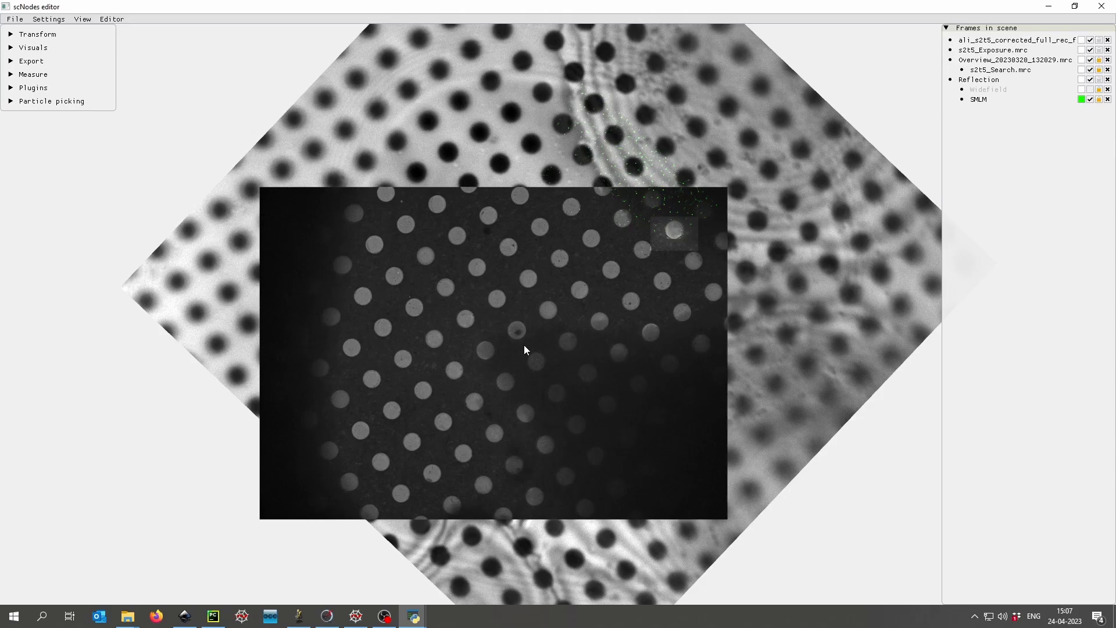
{"action": "middle_click_drag", "start_coordinate": [578, 311], "coordinate": [521, 315]}
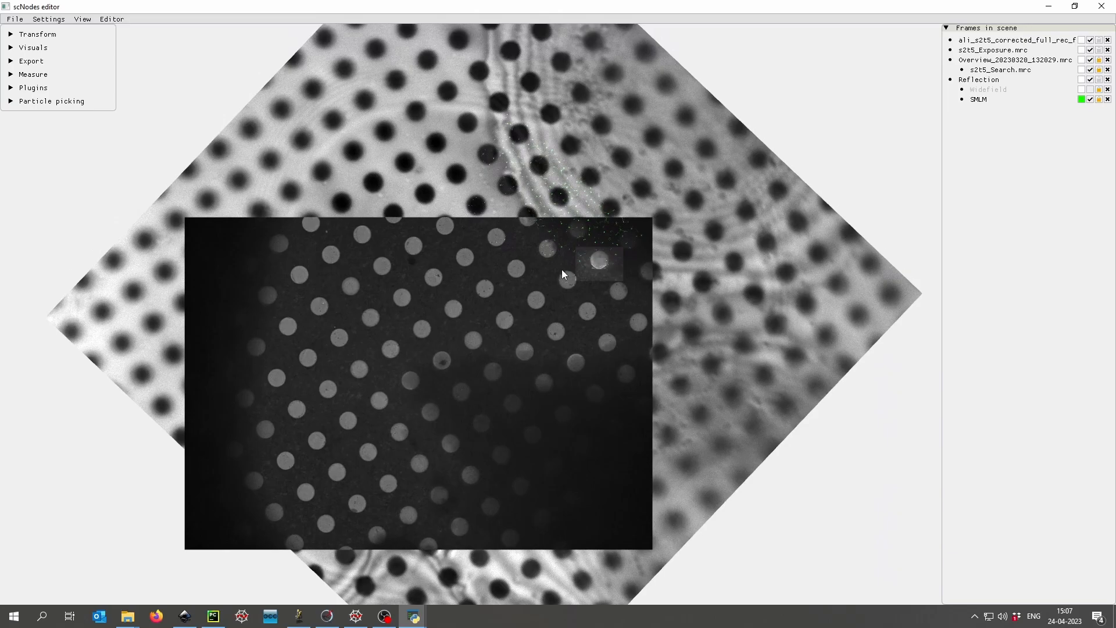
{"action": "middle_click_drag", "start_coordinate": [577, 268], "coordinate": [567, 267]}
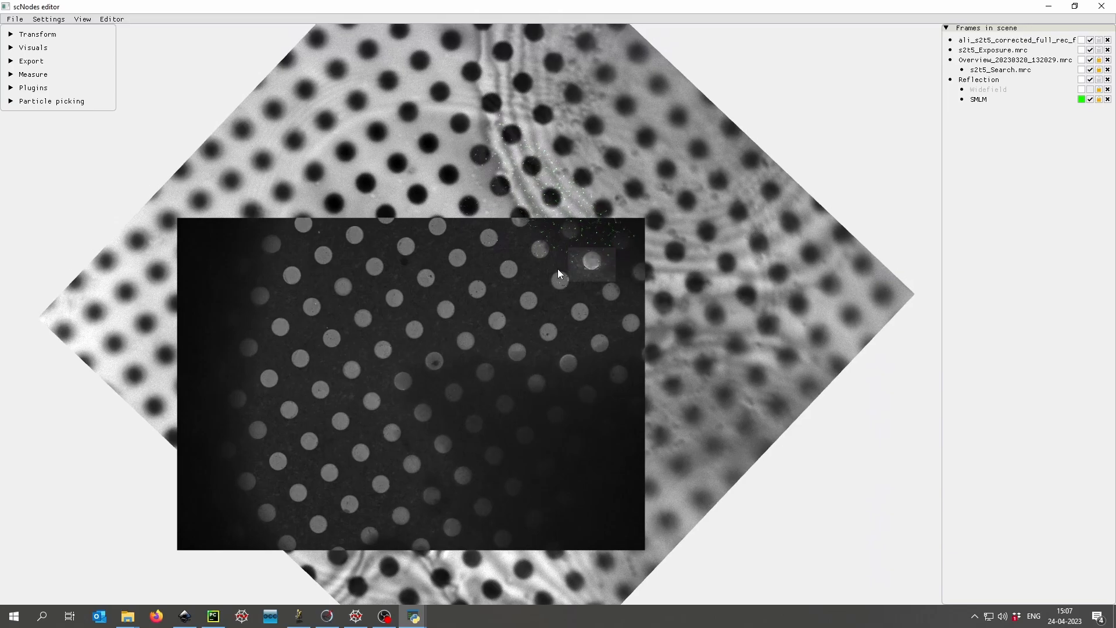
{"action": "middle_click_drag", "start_coordinate": [558, 273], "coordinate": [532, 283]}
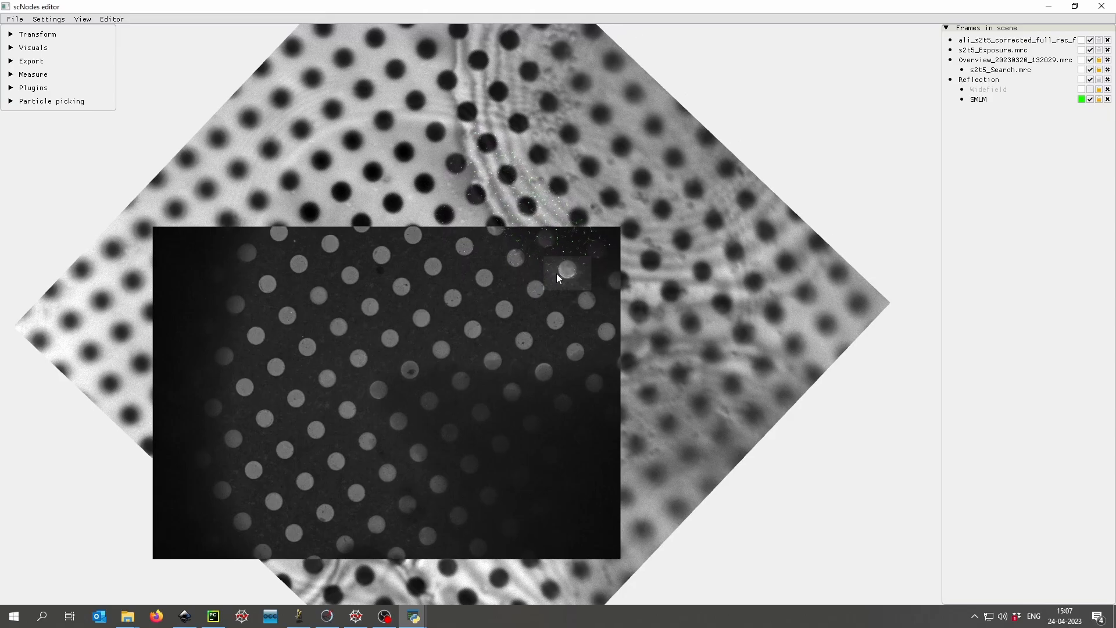
- Select the s2t5_Search.mrc frame around the bright hole and list the frames stacked at that spot
{"action": "scroll", "coordinate": [564, 268], "scroll_direction": "up", "scroll_amount": 10}
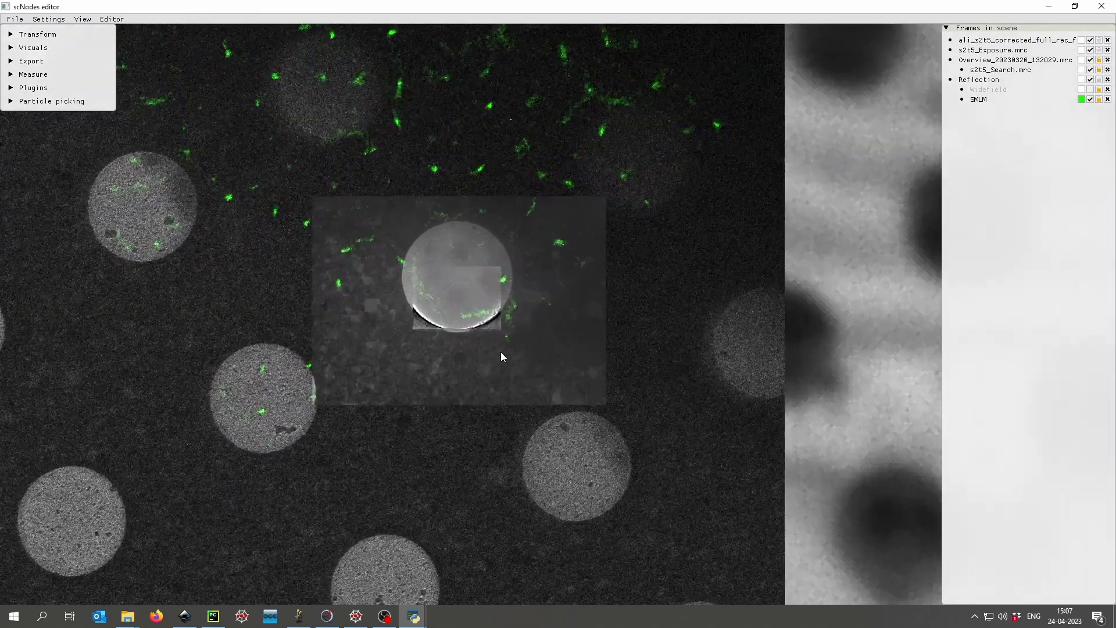
{"action": "left_click", "coordinate": [501, 353]}
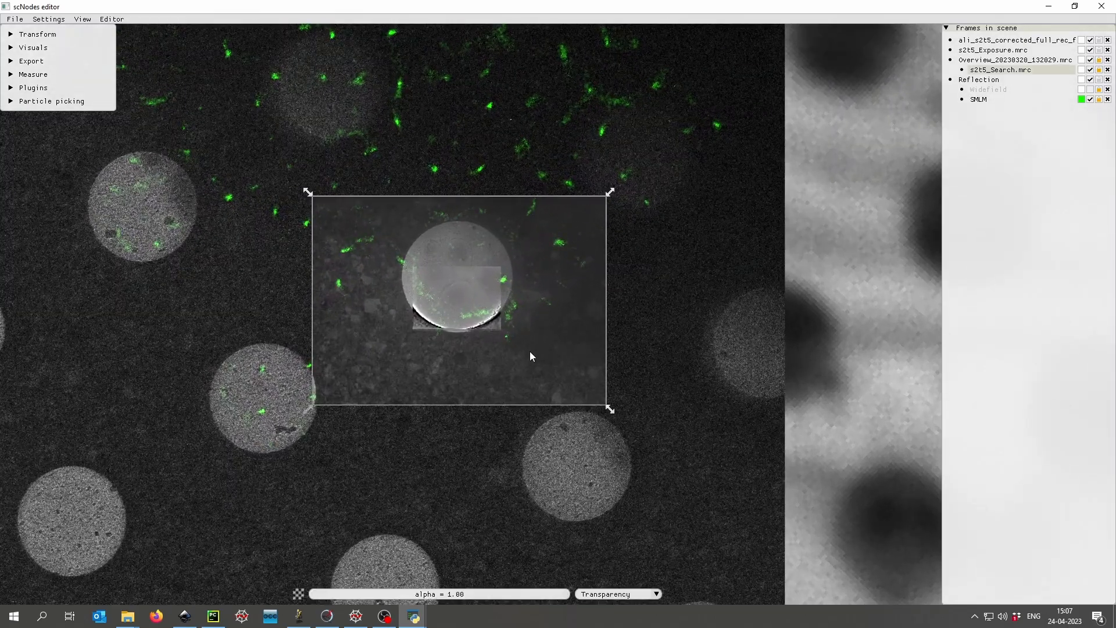
{"action": "right_click", "coordinate": [529, 353]}
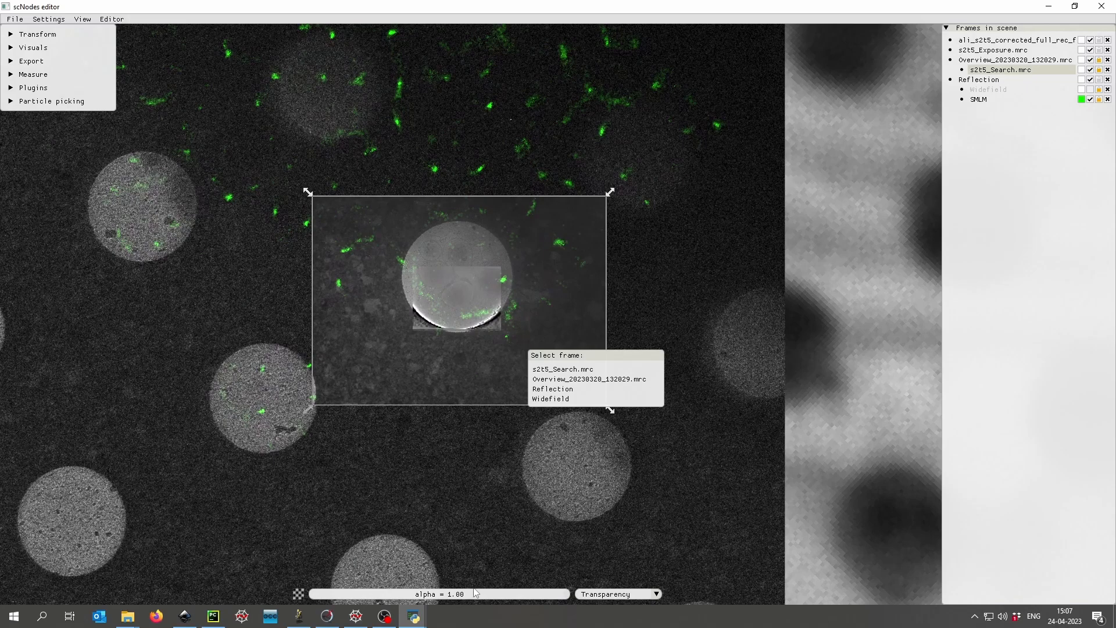
{"action": "left_click", "coordinate": [697, 377]}
{"action": "left_click", "coordinate": [588, 367]}
{"action": "mouse_move", "coordinate": [533, 329]}
{"action": "middle_mouse_down"}
{"action": "mouse_move", "coordinate": [547, 344]}
{"action": "mouse_move", "coordinate": [564, 332]}
{"action": "mouse_move", "coordinate": [540, 320]}
{"action": "middle_mouse_up"}
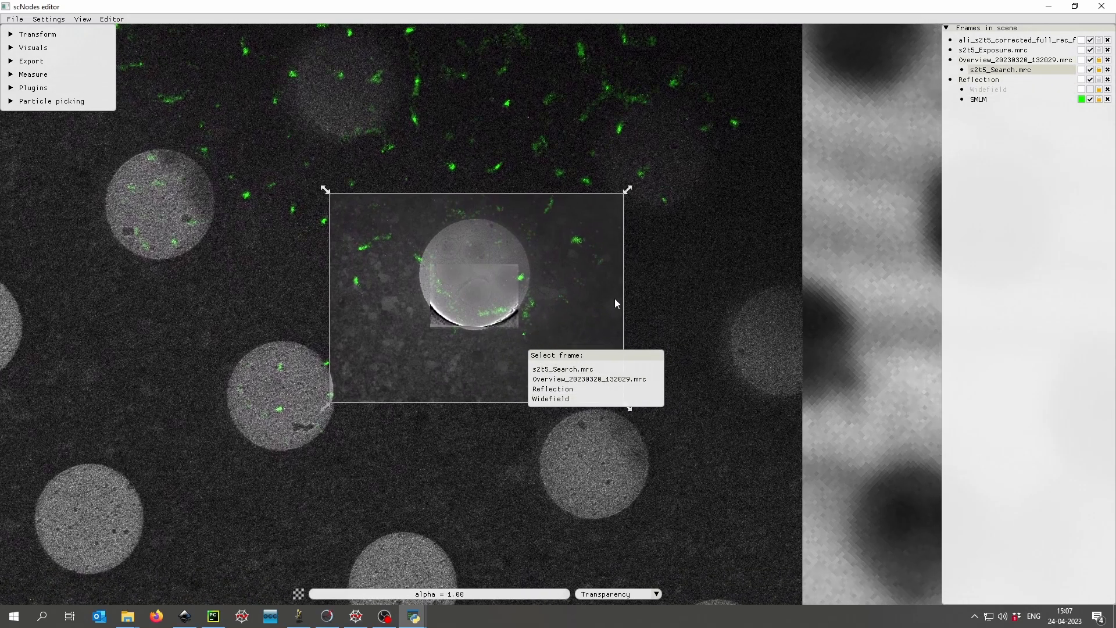
- Select the SMLM frame, followed by the s2t5_Exposure.mrc frame, and inspect the exposure image up close
{"action": "left_click", "coordinate": [545, 297]}
{"action": "middle_click_drag", "start_coordinate": [491, 288], "coordinate": [496, 292]}
{"action": "scroll", "coordinate": [495, 292], "scroll_direction": "up", "scroll_amount": 4}
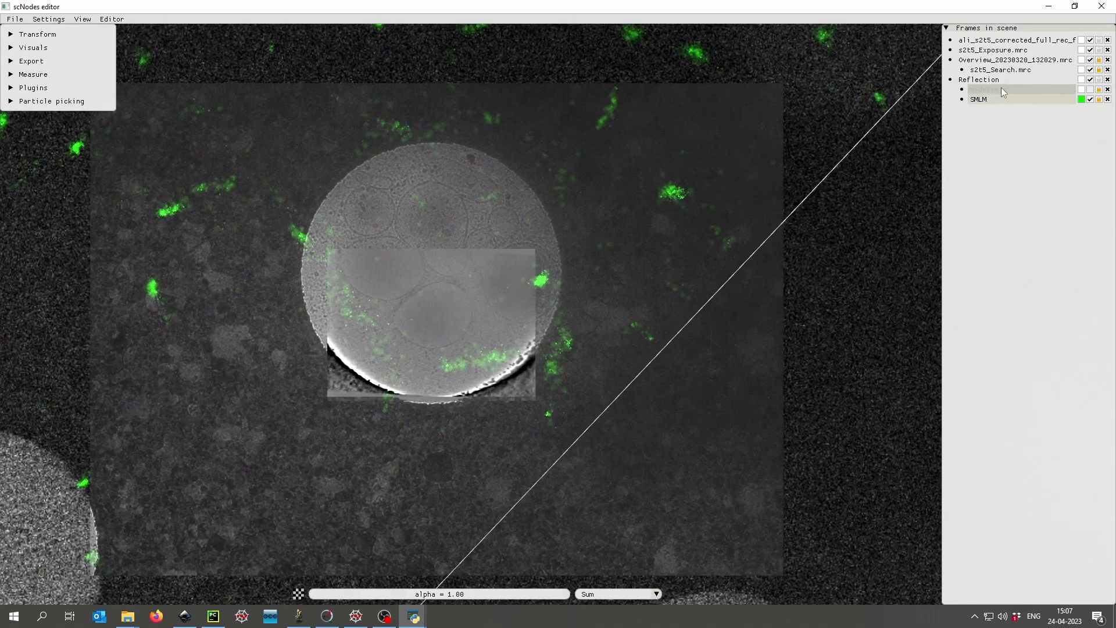
{"action": "left_click", "coordinate": [993, 50]}
{"action": "scroll", "coordinate": [483, 228], "scroll_direction": "up", "scroll_amount": 3}
{"action": "scroll", "coordinate": [532, 282], "scroll_direction": "up", "scroll_amount": 2}
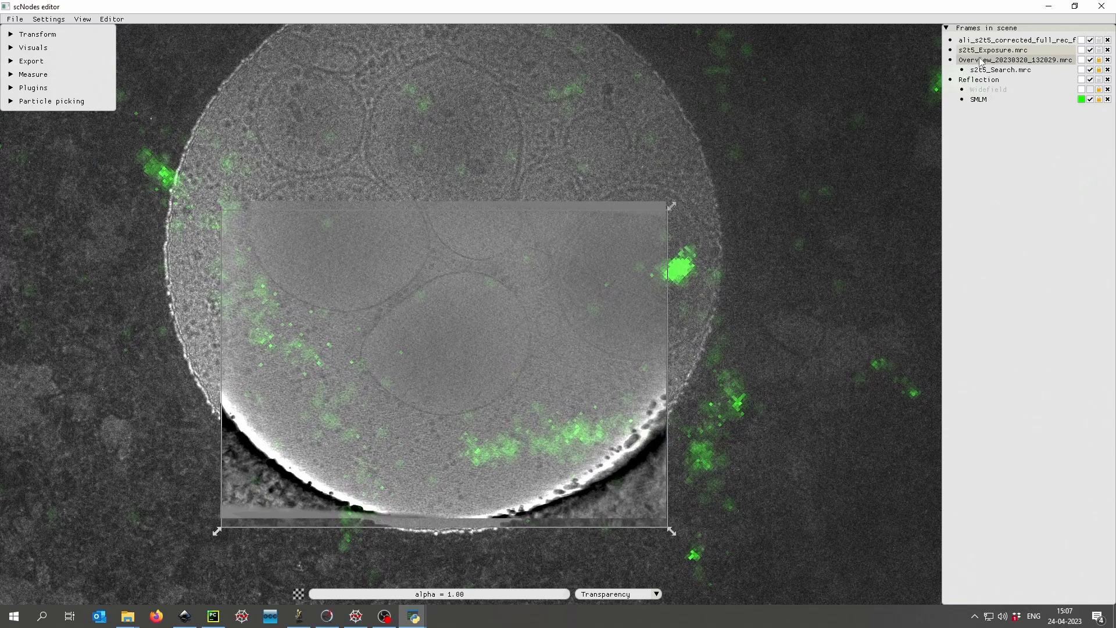
- Toggle the Overview and tomogram frames off and on for comparison, and hide the s2t5_Exposure.mrc frame
{"action": "left_click", "coordinate": [1090, 60]}
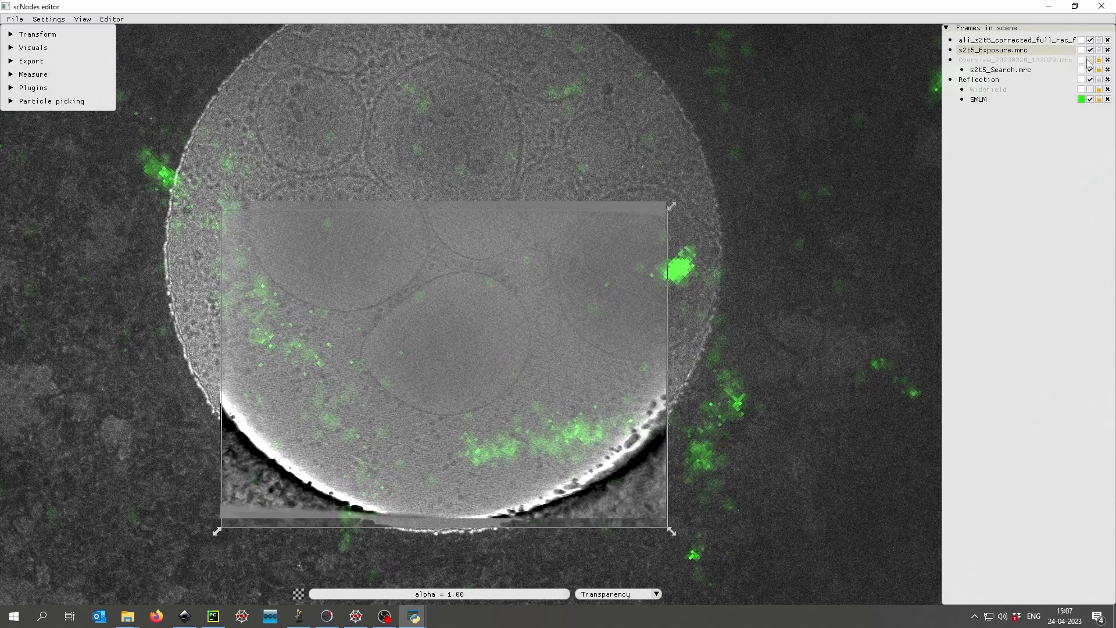
{"action": "left_click", "coordinate": [1090, 60]}
{"action": "left_click", "coordinate": [1090, 41]}
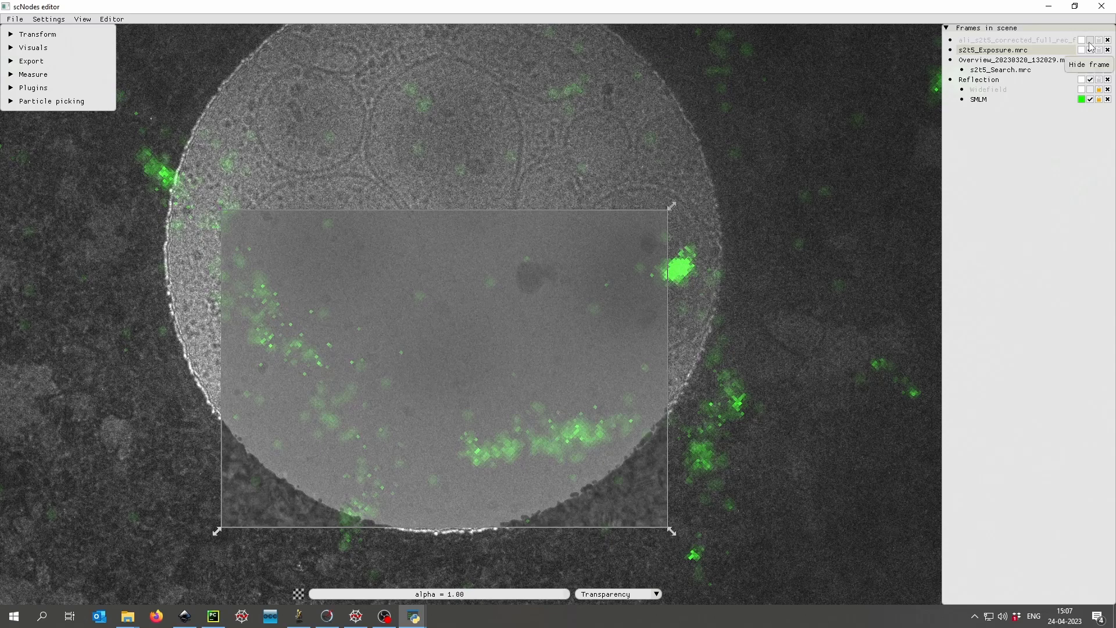
{"action": "left_click", "coordinate": [1090, 40]}
{"action": "left_click", "coordinate": [1089, 50]}
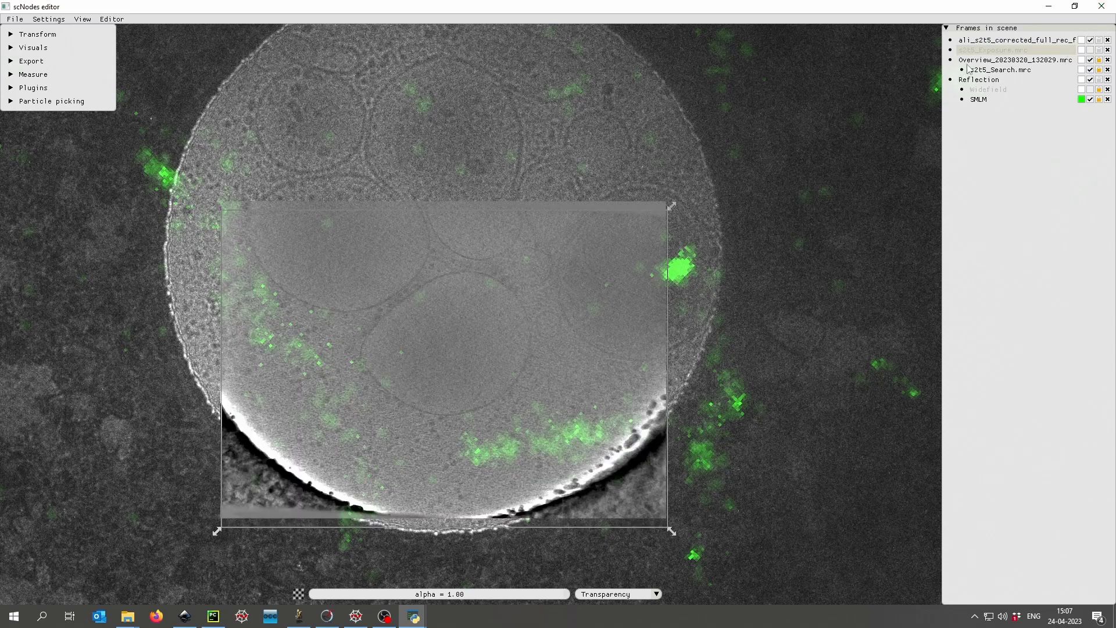
- Select the ali_s2t5_corrected_full_rec_flipped tomogram frame and browse its volume to slice 67
{"action": "left_click", "coordinate": [988, 40]}
{"action": "left_click_drag", "start_coordinate": [433, 580], "coordinate": [451, 559]}
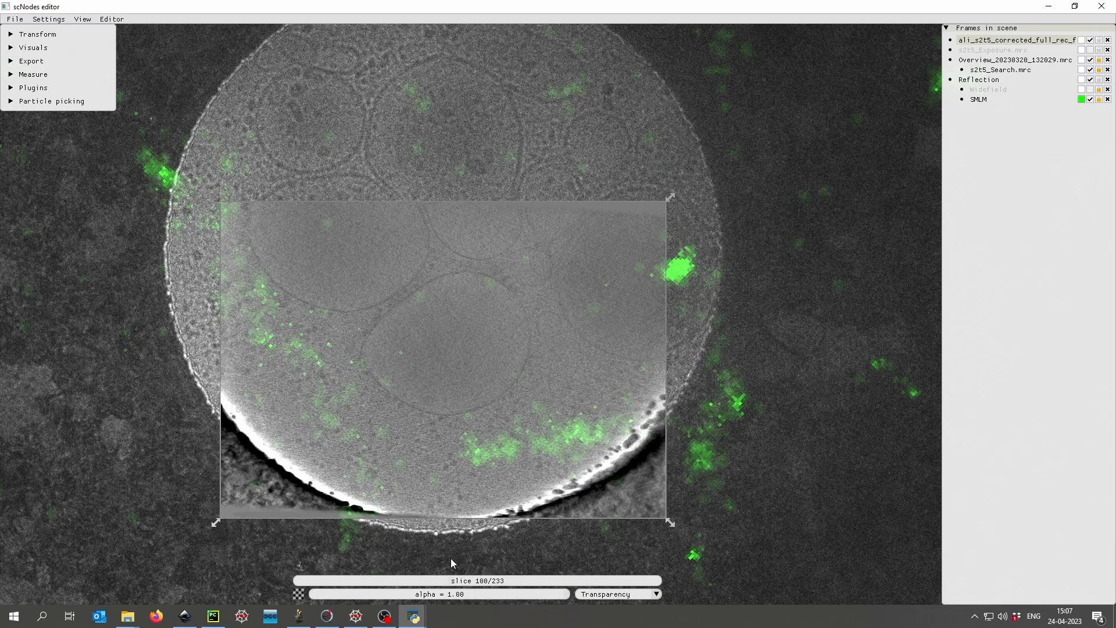
{"action": "scroll", "coordinate": [456, 372], "scroll_direction": "up", "scroll_amount": 3}
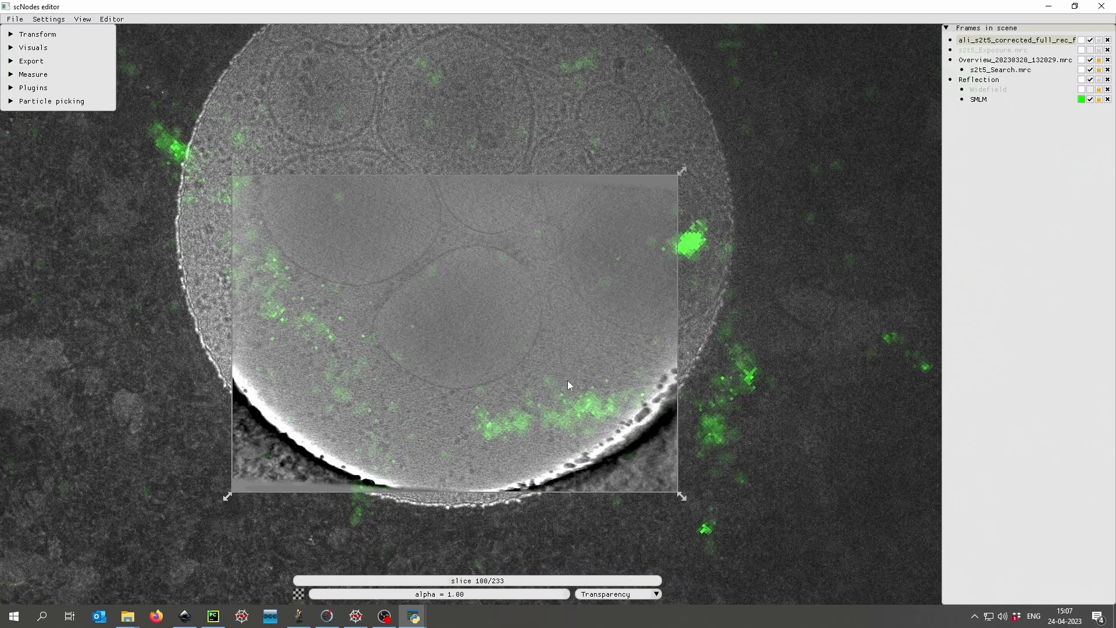
{"action": "scroll", "coordinate": [457, 375], "scroll_direction": "down", "scroll_amount": 3}
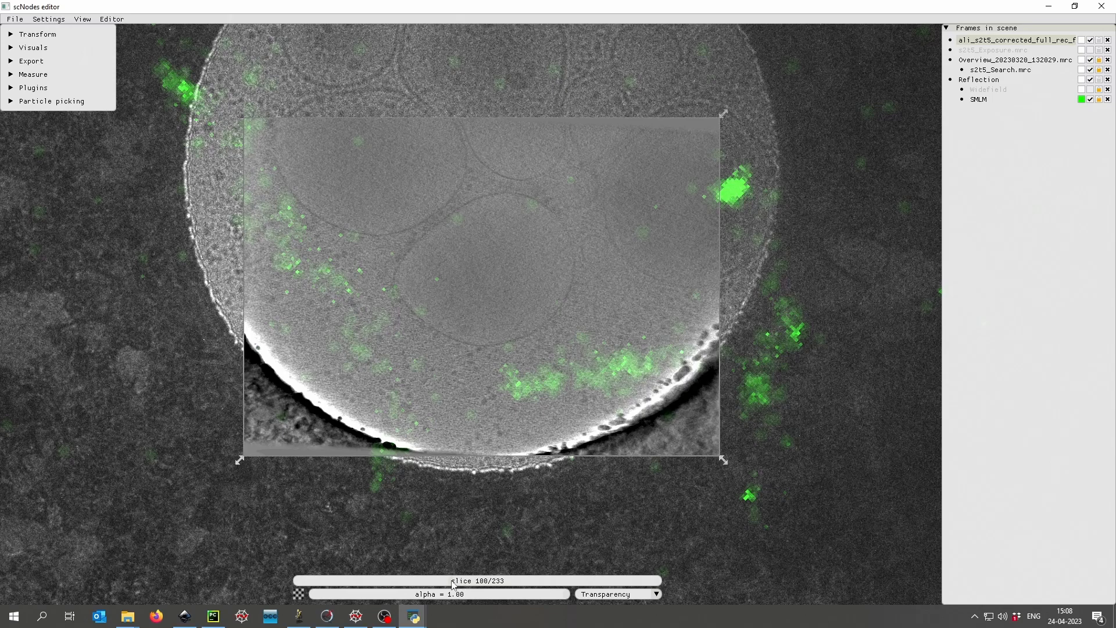
{"action": "middle_click_drag", "start_coordinate": [515, 398], "coordinate": [515, 373]}
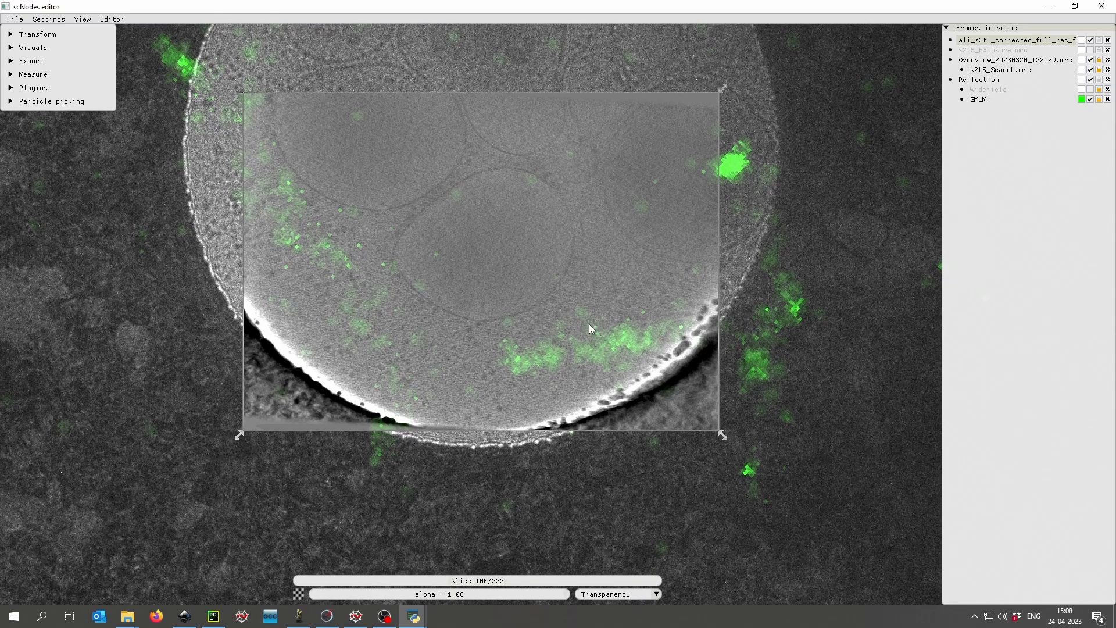
{"action": "scroll", "coordinate": [592, 322], "scroll_direction": "up", "scroll_amount": 5}
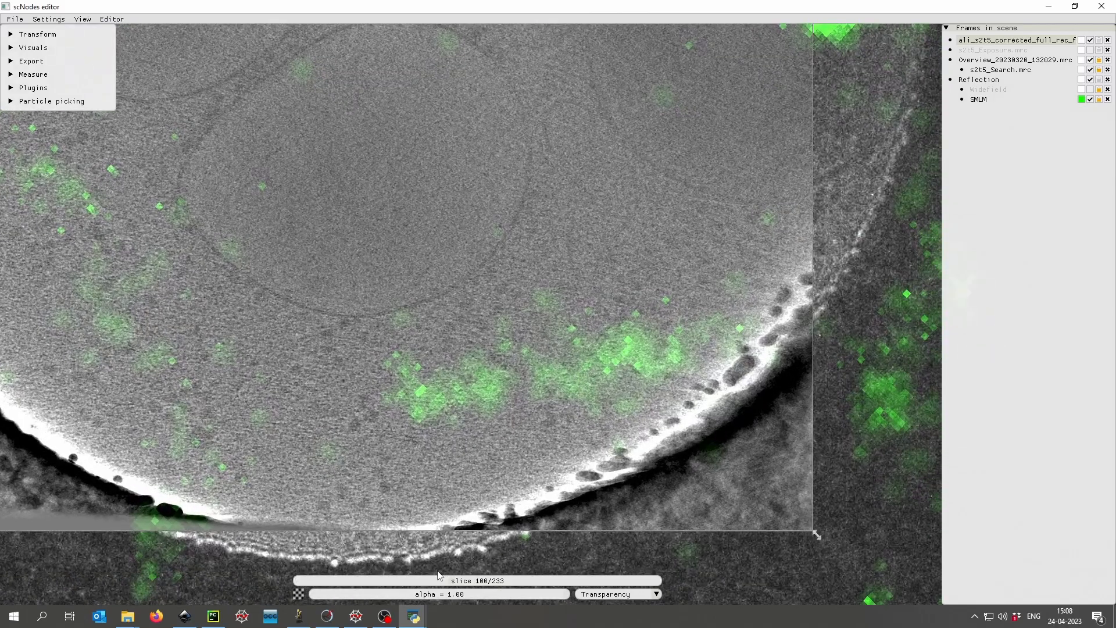
{"action": "left_click_drag", "start_coordinate": [456, 581], "coordinate": [400, 565]}
{"action": "middle_click_drag", "start_coordinate": [275, 308], "coordinate": [423, 326]}
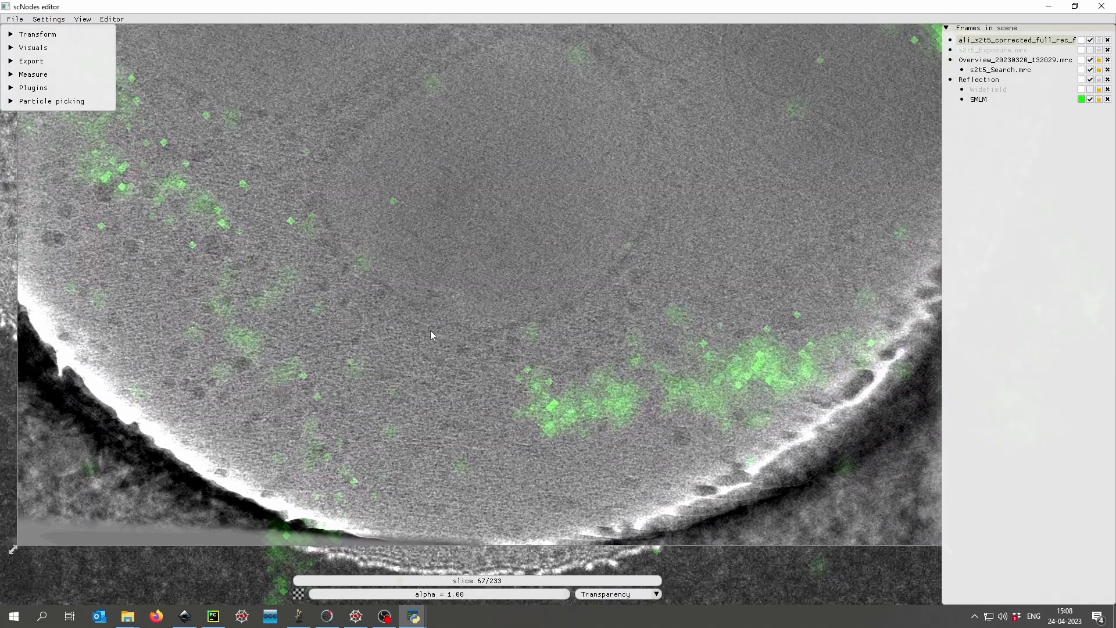
- Examine the correlated scene at decreasing magnification, from the tomogram out to the full Reflection frame
{"action": "scroll", "coordinate": [424, 329], "scroll_direction": "down", "scroll_amount": 6}
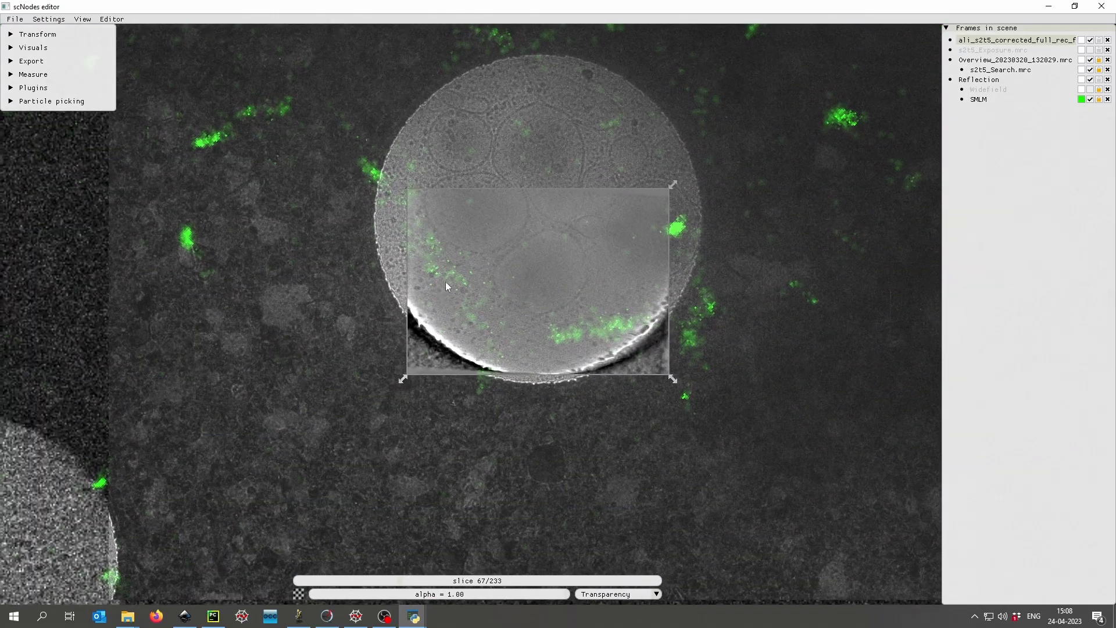
{"action": "scroll", "coordinate": [558, 279], "scroll_direction": "down", "scroll_amount": 6}
{"action": "scroll", "coordinate": [553, 301], "scroll_direction": "up", "scroll_amount": 3}
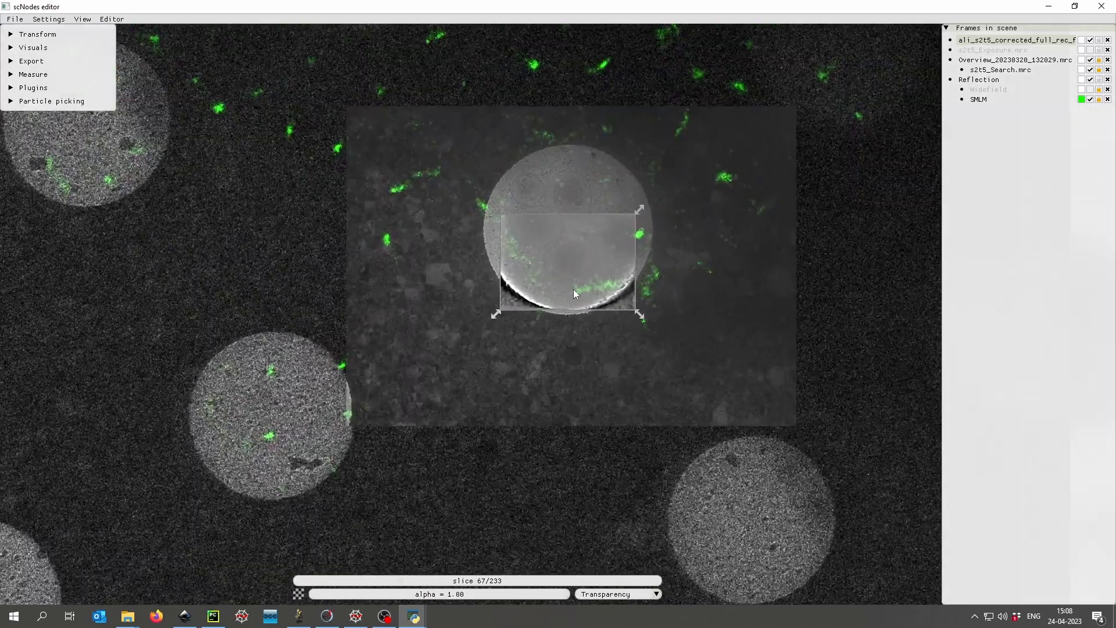
{"action": "scroll", "coordinate": [573, 289], "scroll_direction": "down", "scroll_amount": 9}
{"action": "scroll", "coordinate": [559, 324], "scroll_direction": "down", "scroll_amount": 2}
{"action": "scroll", "coordinate": [526, 303], "scroll_direction": "down", "scroll_amount": 2}
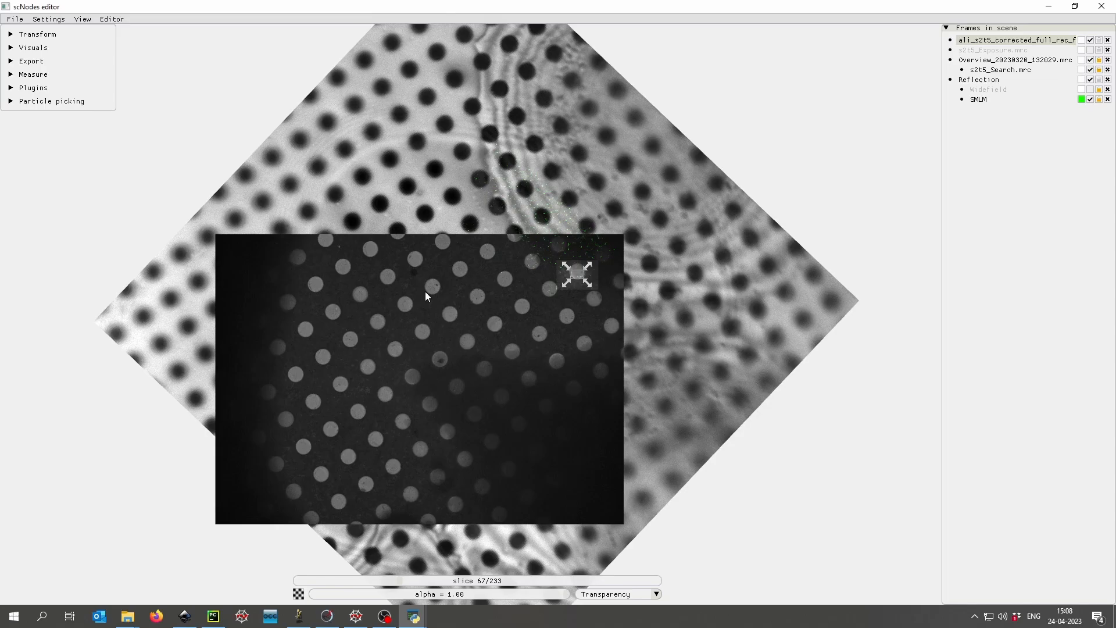
{"action": "mouse_move", "coordinate": [618, 232]}
{"action": "middle_mouse_down"}
{"action": "mouse_move", "coordinate": [580, 222]}
{"action": "mouse_move", "coordinate": [612, 224]}
{"action": "middle_mouse_up"}
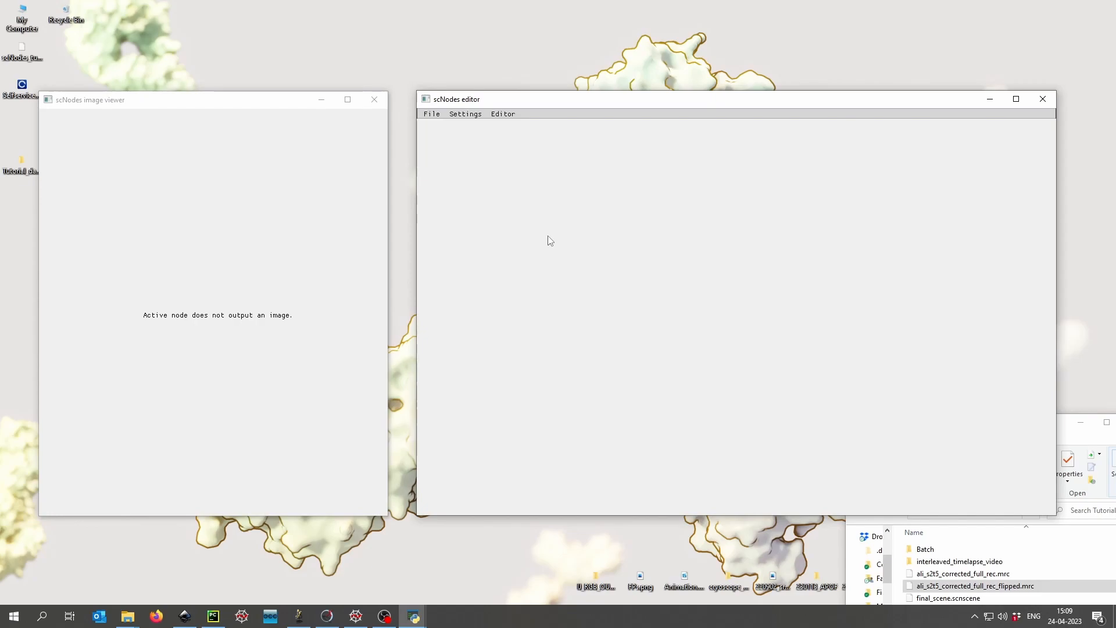
- Load the setup file scNodes_tutorial_PSF_fitting_setup.scn from the Desktop
{"action": "left_click", "coordinate": [436, 116]}
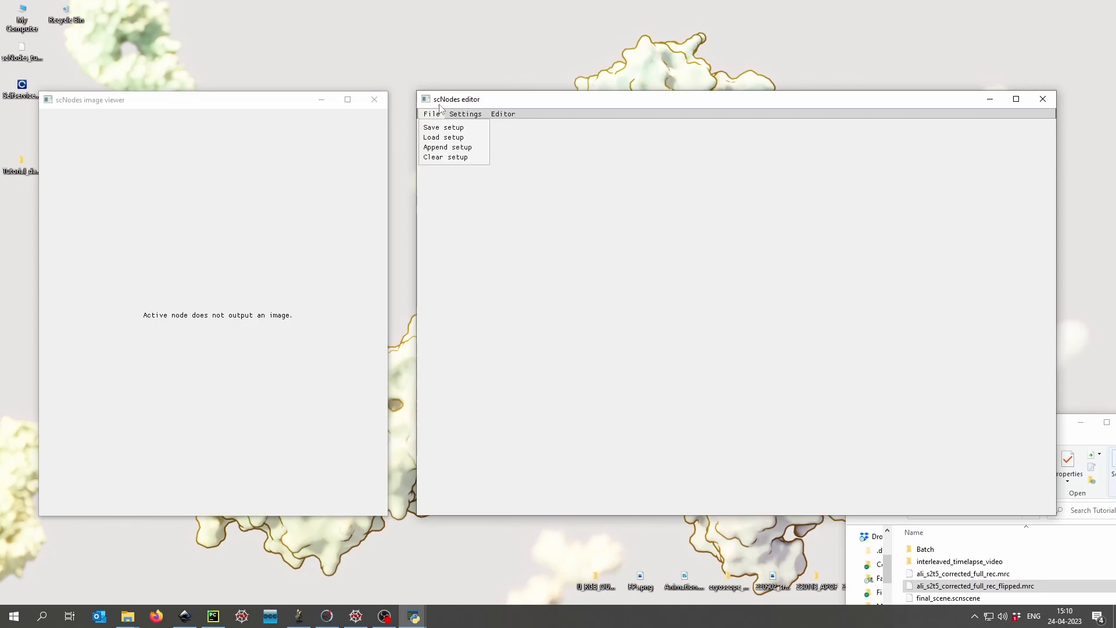
{"action": "left_click", "coordinate": [443, 137]}
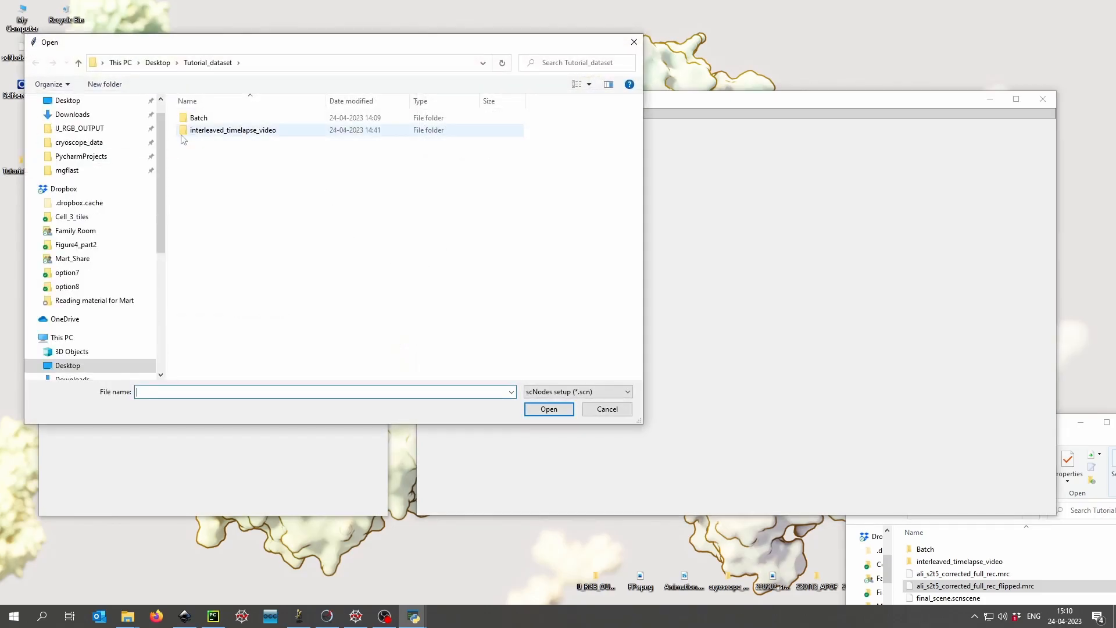
{"action": "left_click", "coordinate": [67, 100]}
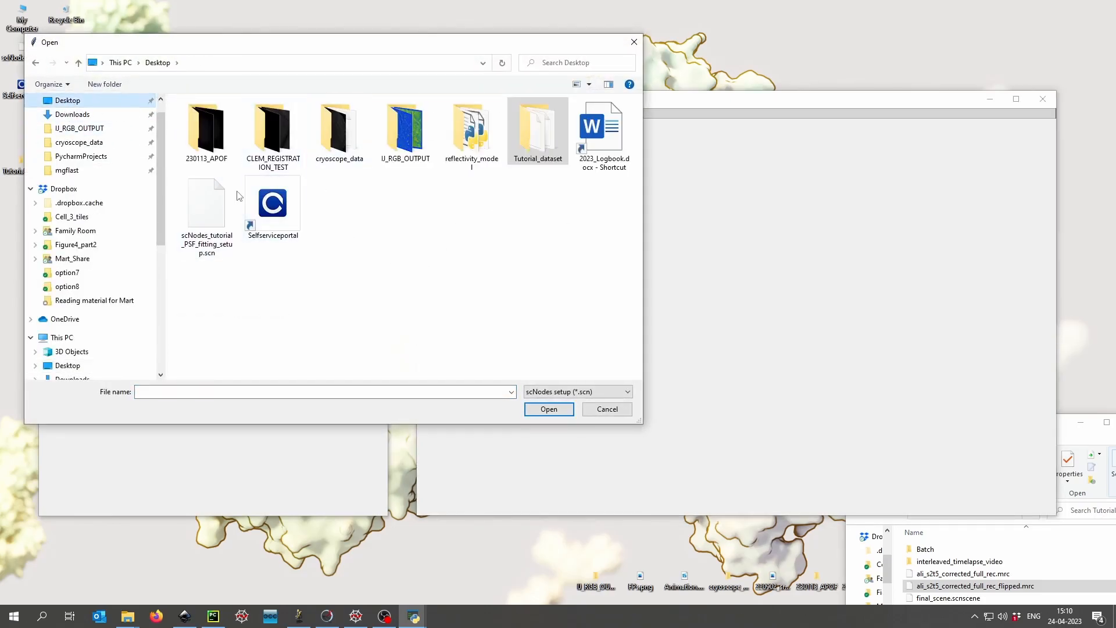
{"action": "double_click", "coordinate": [221, 200]}
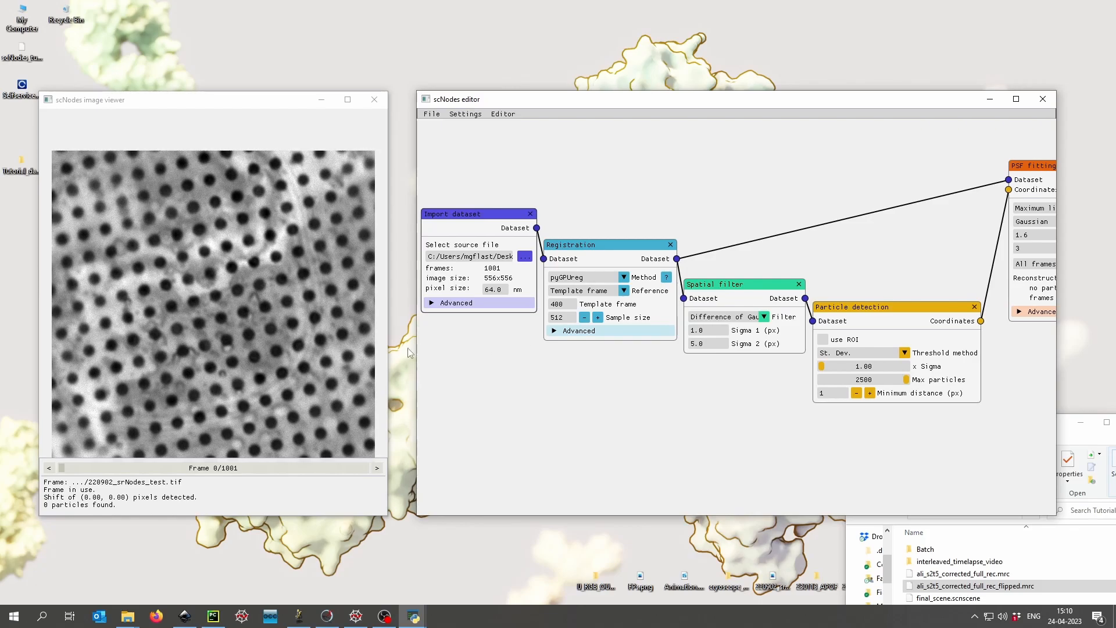
{"action": "left_click_drag", "start_coordinate": [241, 326], "coordinate": [193, 296]}
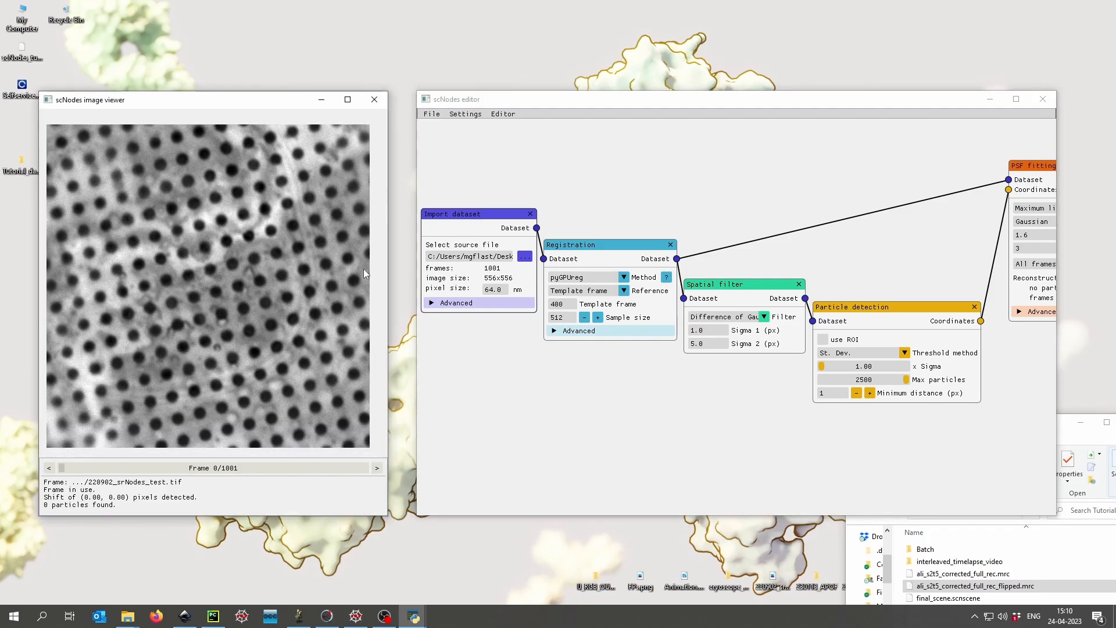
- Set the Import dataset node's source to img_00000_Reflection.tiff in the Tutorial_dataset folder's interleaved_timelapse_video subfolder
{"action": "left_click", "coordinate": [524, 258]}
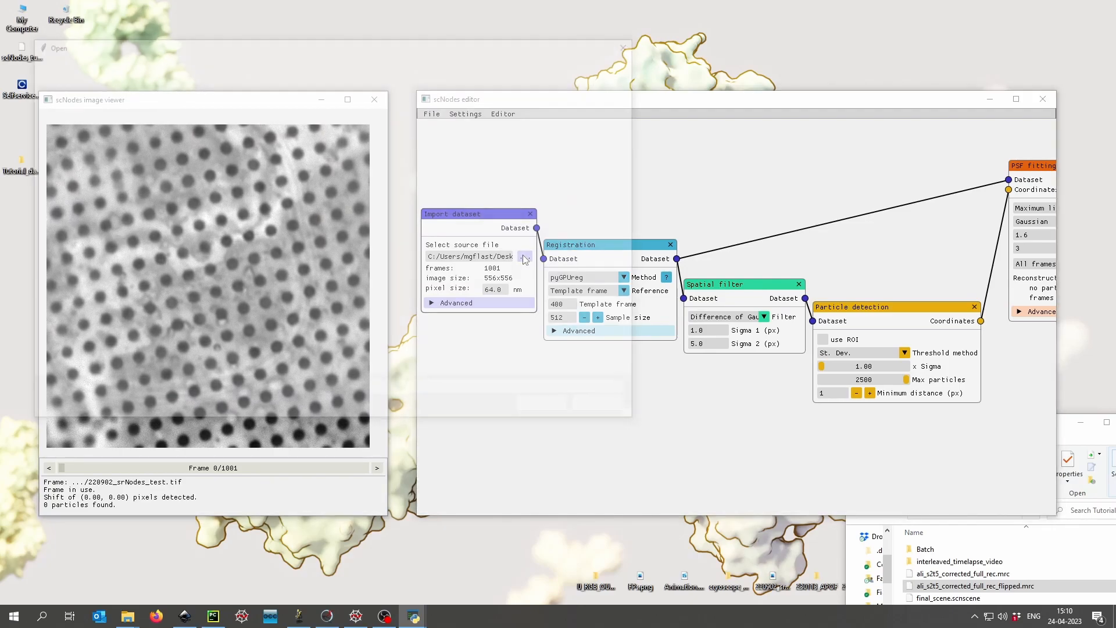
{"action": "scroll", "coordinate": [69, 126], "scroll_direction": "up", "scroll_amount": 1}
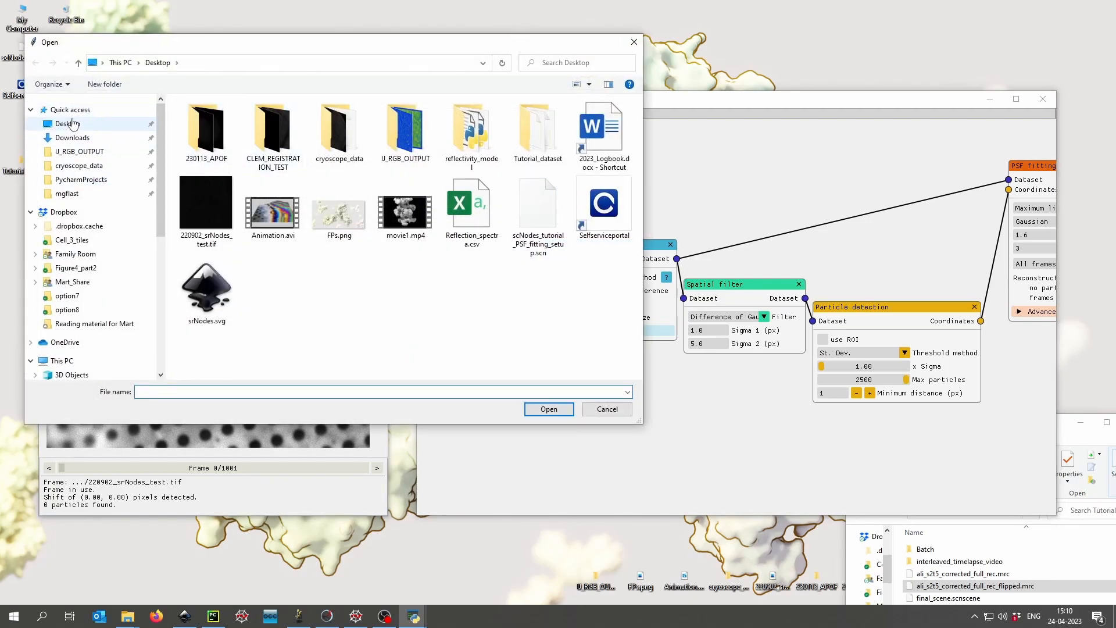
{"action": "left_click", "coordinate": [68, 124]}
{"action": "double_click", "coordinate": [538, 145]}
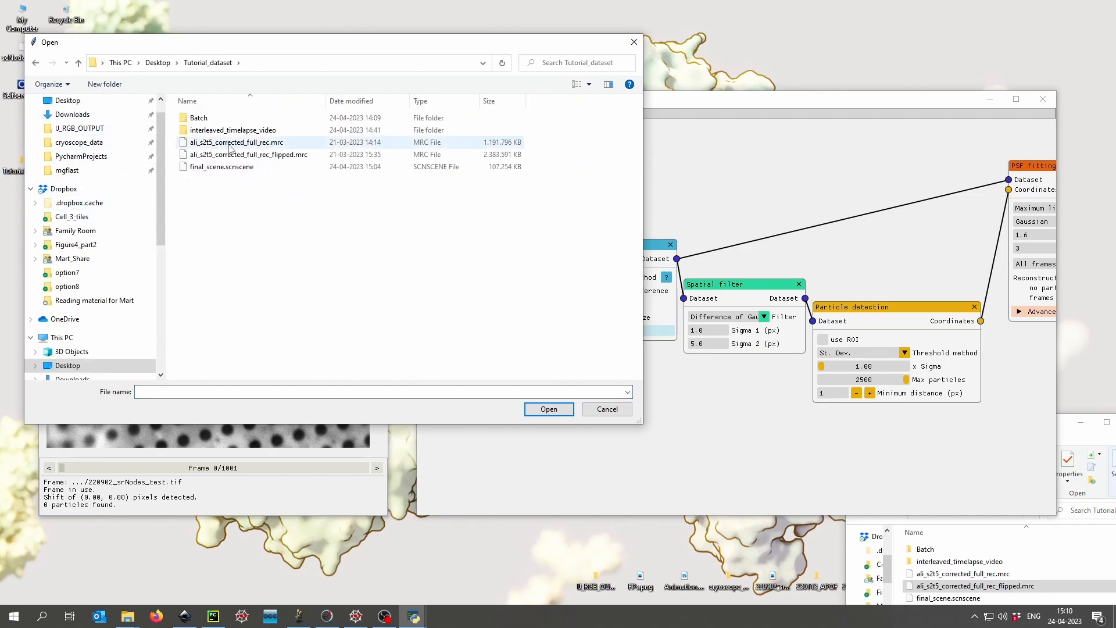
{"action": "double_click", "coordinate": [211, 127]}
{"action": "double_click", "coordinate": [212, 123]}
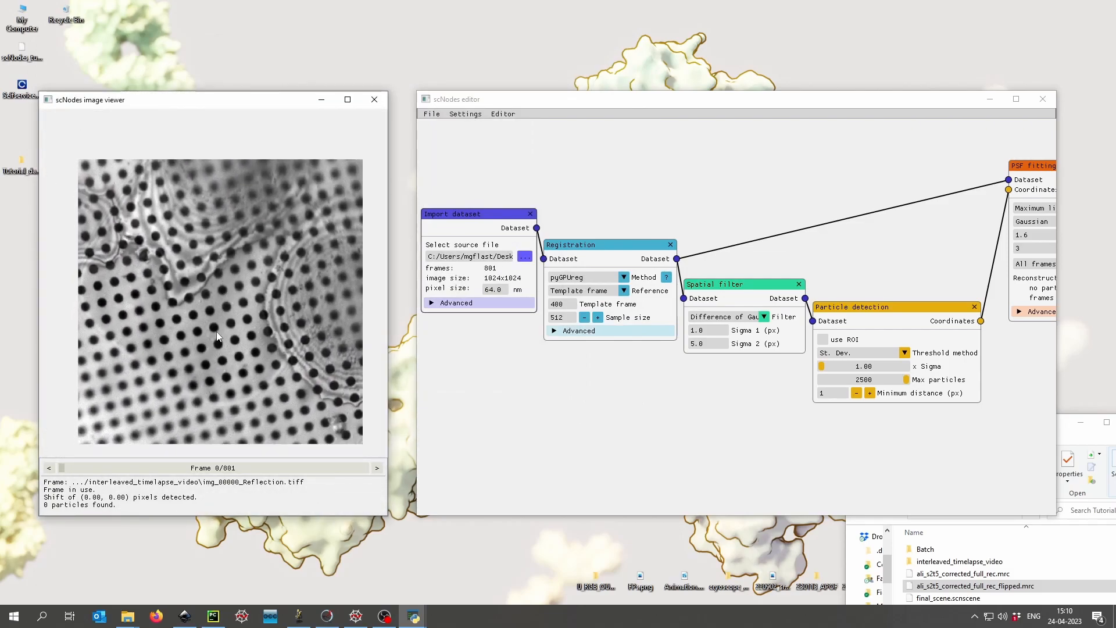
- Browse the imported time-lapse to frame 420 and return to frame 0
{"action": "left_click_drag", "start_coordinate": [60, 467], "coordinate": [219, 468]}
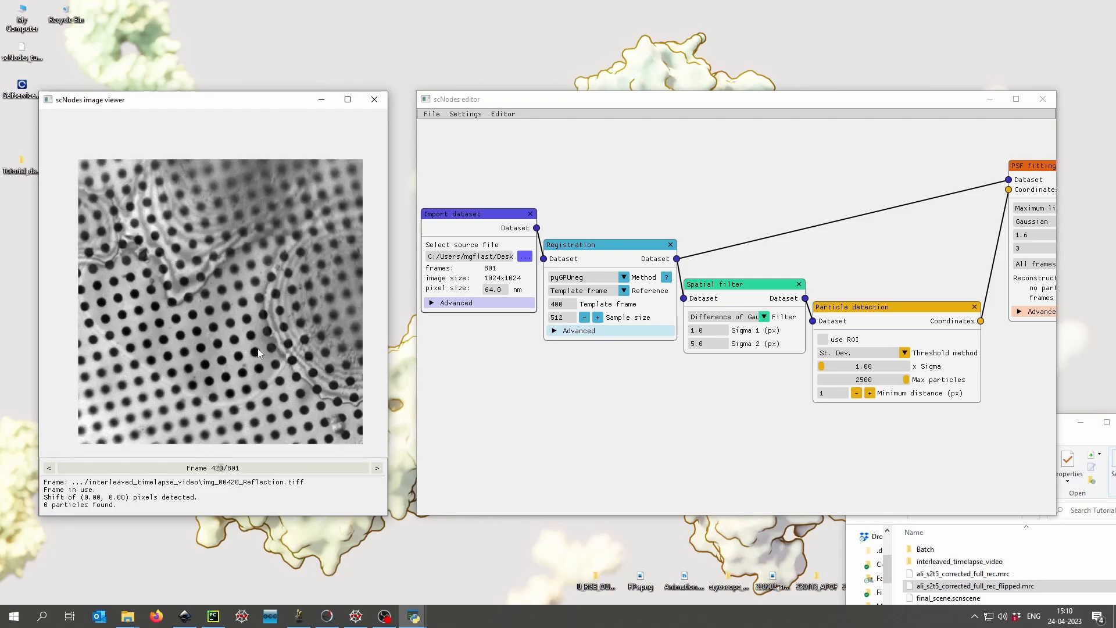
{"action": "left_click_drag", "start_coordinate": [226, 468], "coordinate": [53, 461]}
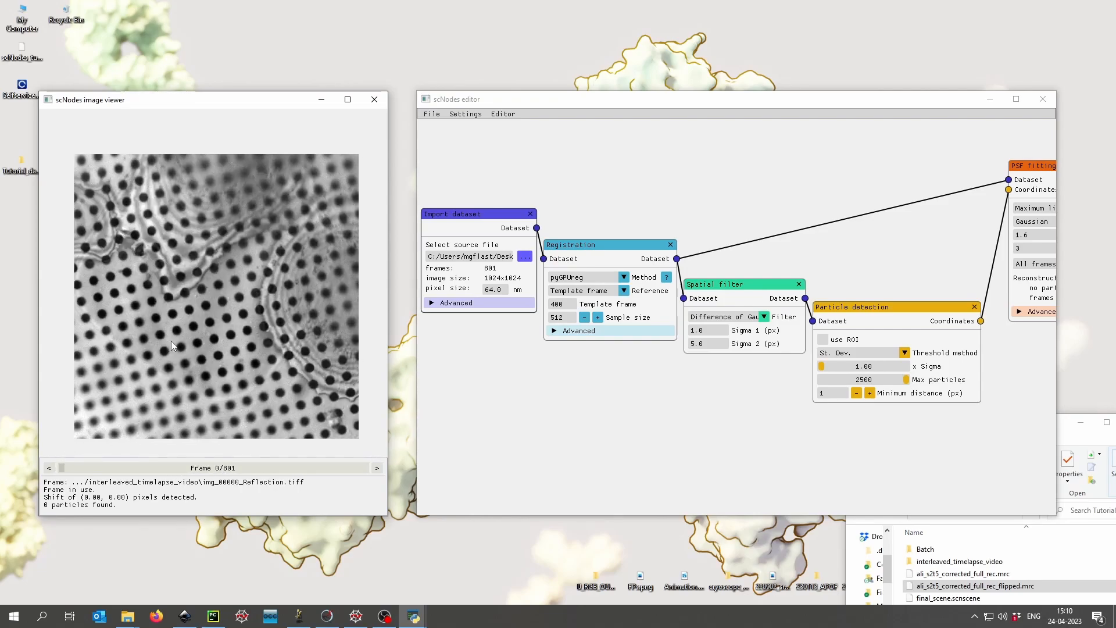
{"action": "left_click_drag", "start_coordinate": [225, 286], "coordinate": [221, 262]}
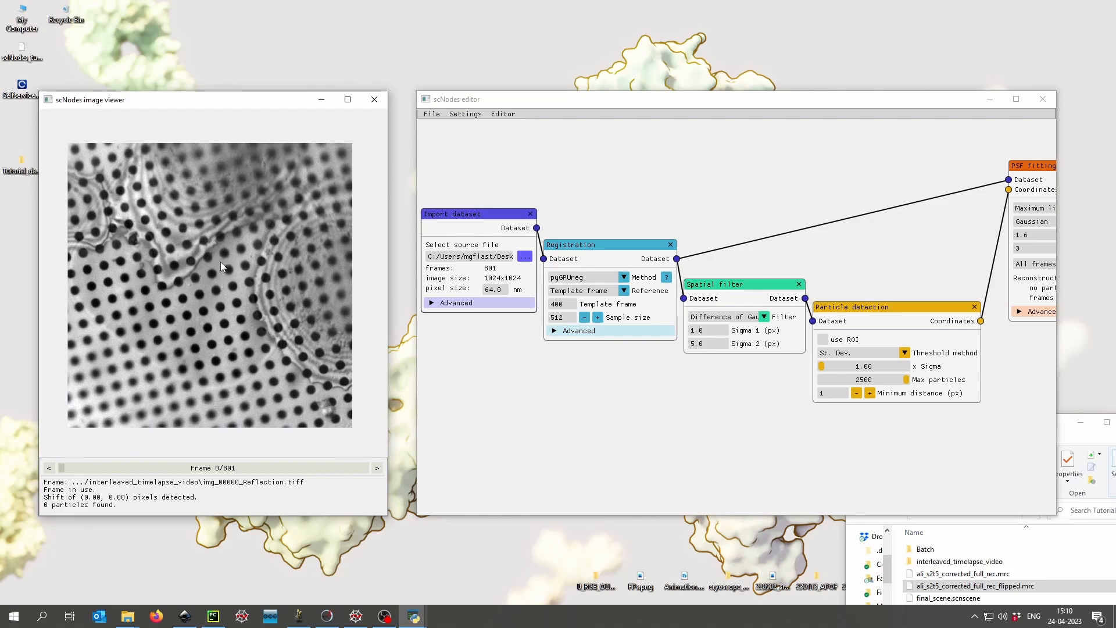
- Add the frame 0 reflection image to the Correlation Editor and inspect it there at a reduced size
{"action": "right_click", "coordinate": [179, 268]}
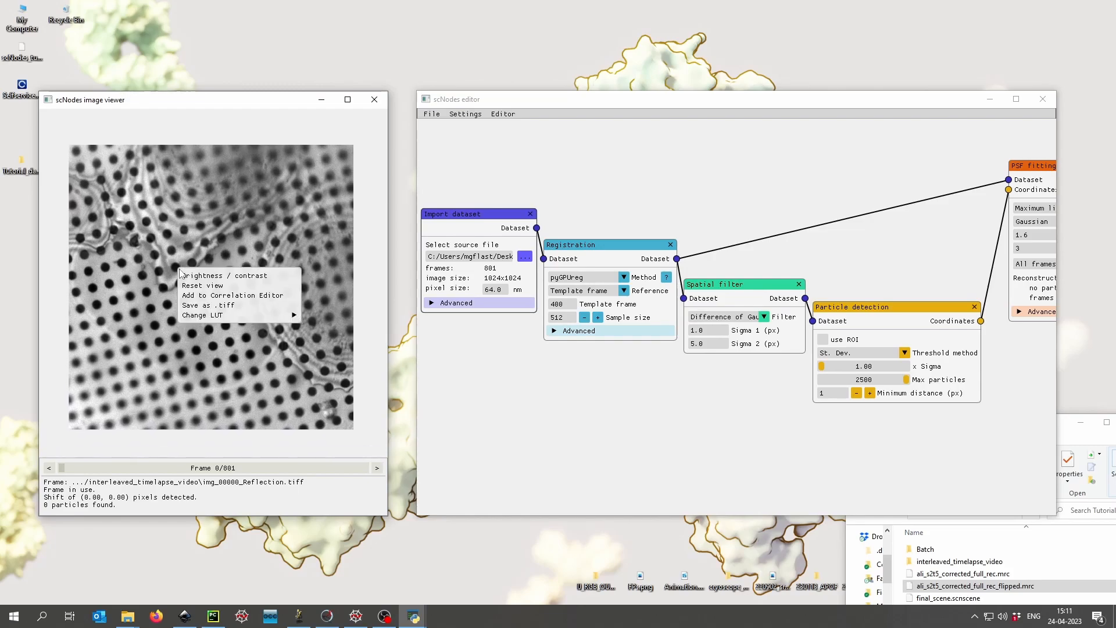
{"action": "left_click", "coordinate": [226, 297]}
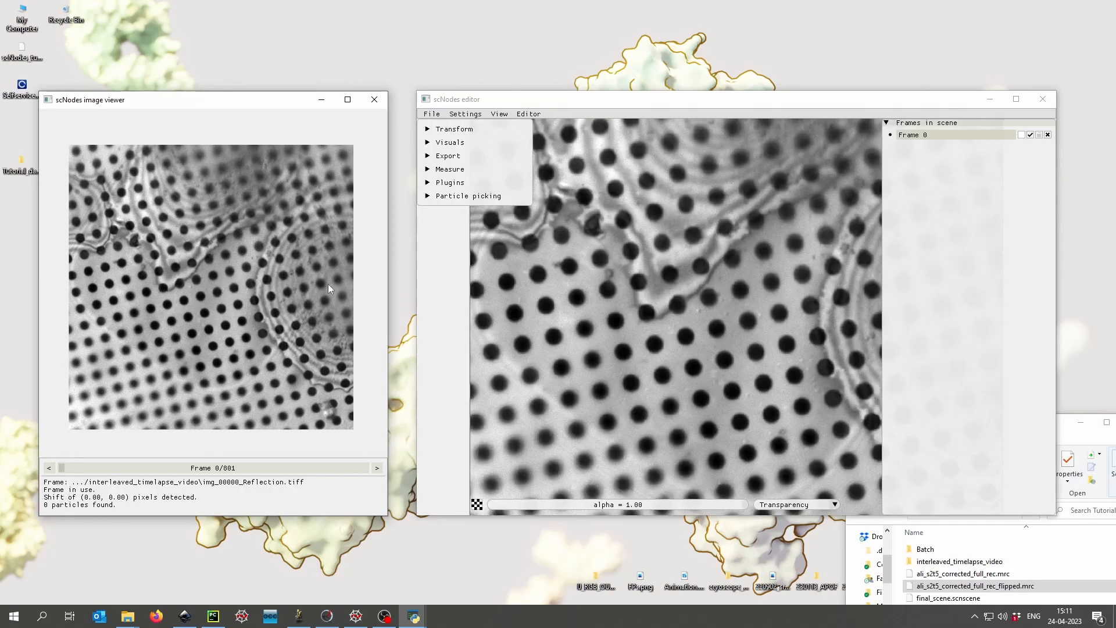
{"action": "left_click", "coordinate": [431, 114]}
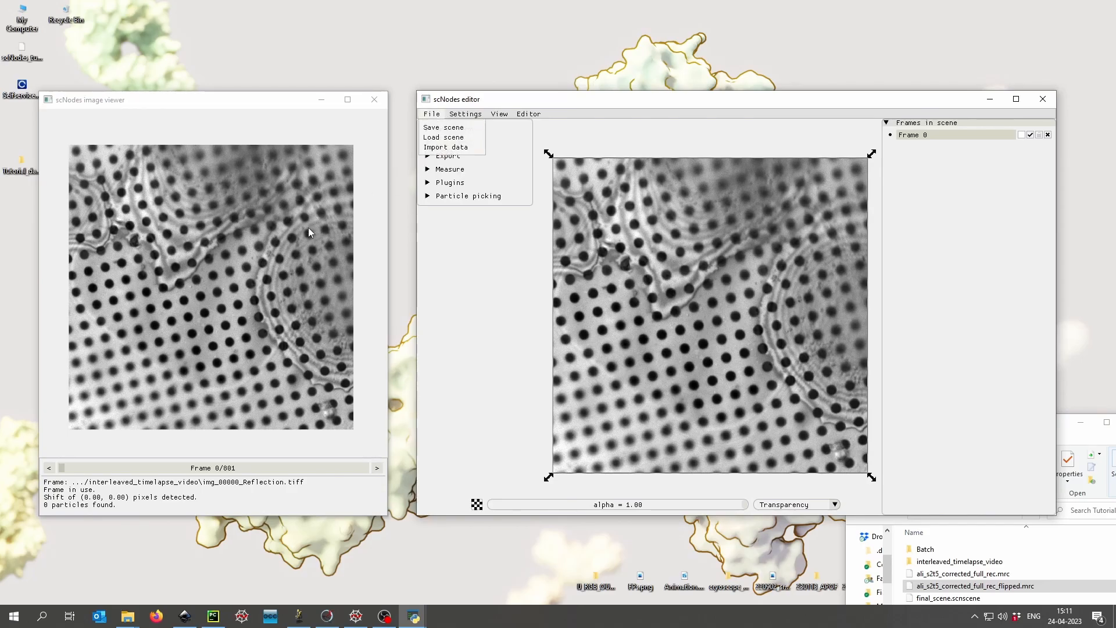
{"action": "left_click", "coordinate": [687, 260]}
{"action": "middle_click_drag", "start_coordinate": [686, 257], "coordinate": [667, 254]}
{"action": "scroll", "coordinate": [715, 250], "scroll_direction": "down", "scroll_amount": 5}
{"action": "middle_click_drag", "start_coordinate": [781, 288], "coordinate": [699, 291]}
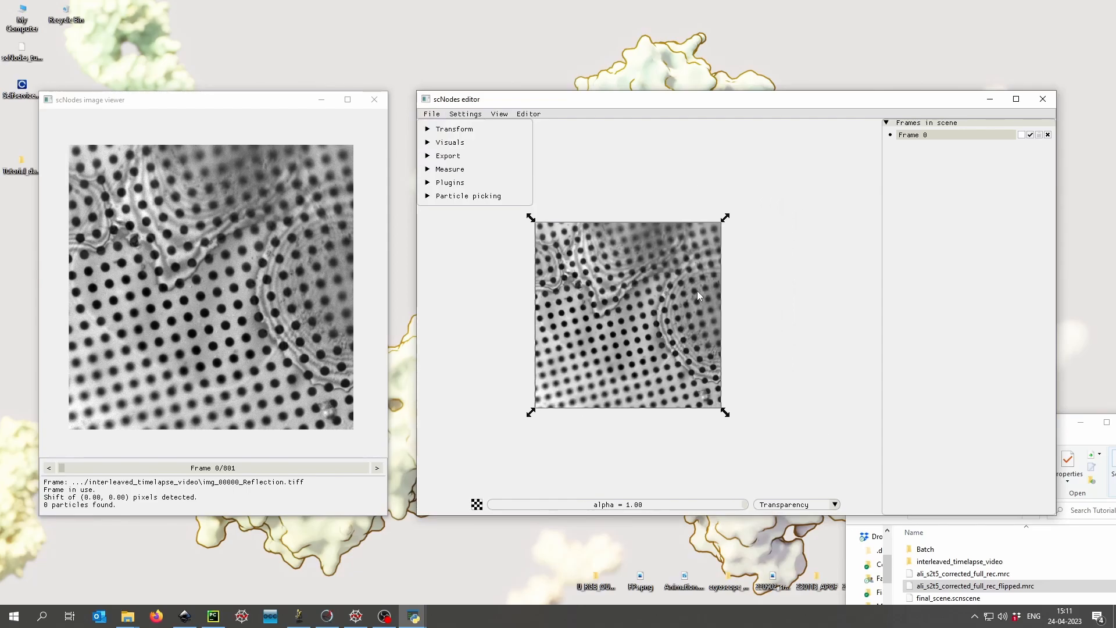
{"action": "middle_click_drag", "start_coordinate": [665, 285], "coordinate": [759, 307]}
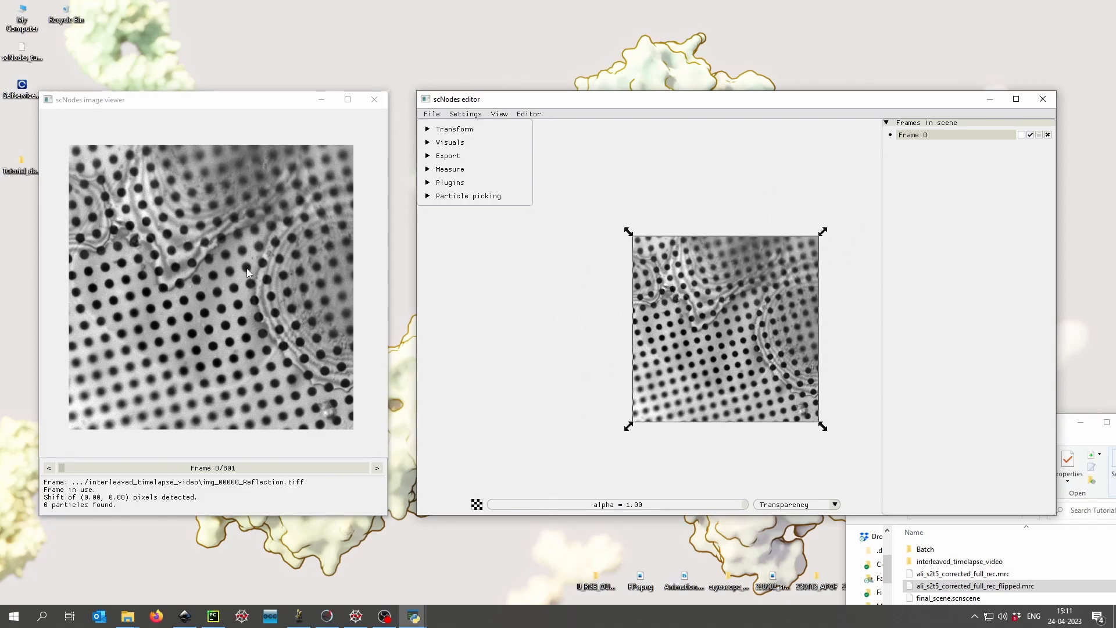
- Return to the node editor, show the Import dataset node's images and compare frames 0, 1 and 2 of the interleaved channels
{"action": "key", "text": "Tab"}
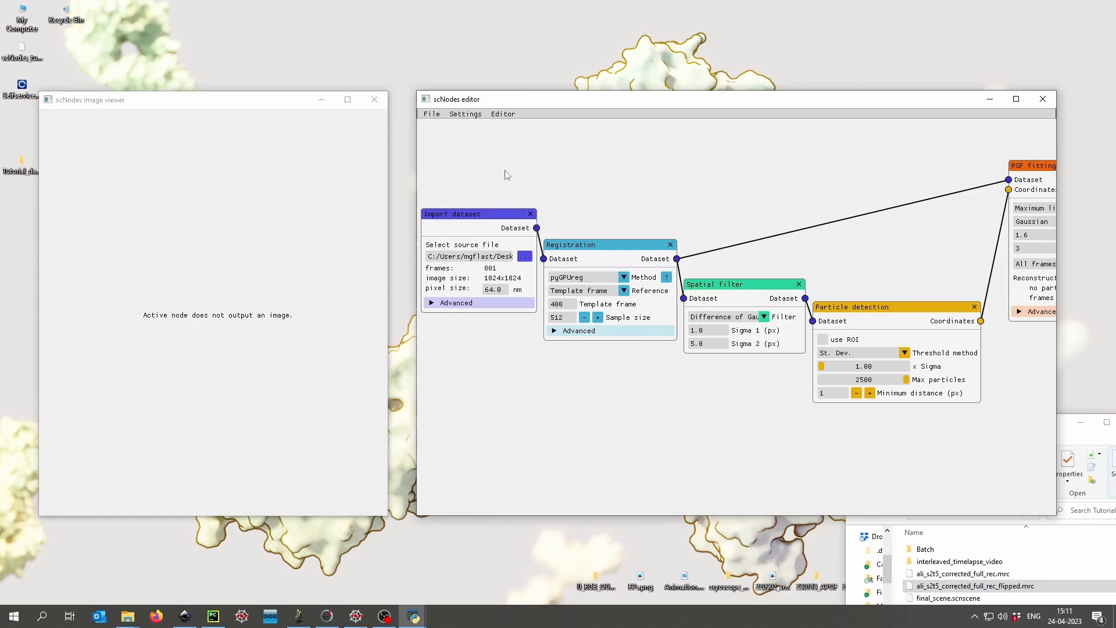
{"action": "left_click", "coordinate": [487, 220]}
{"action": "middle_click_drag", "start_coordinate": [227, 275], "coordinate": [237, 276]}
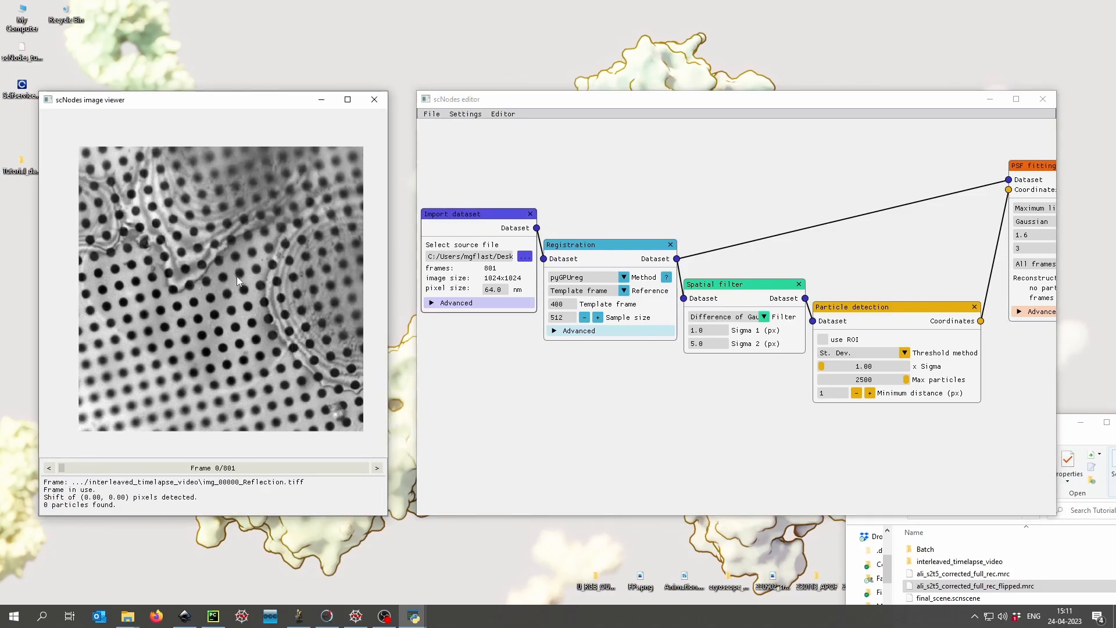
{"action": "left_click", "coordinate": [377, 469]}
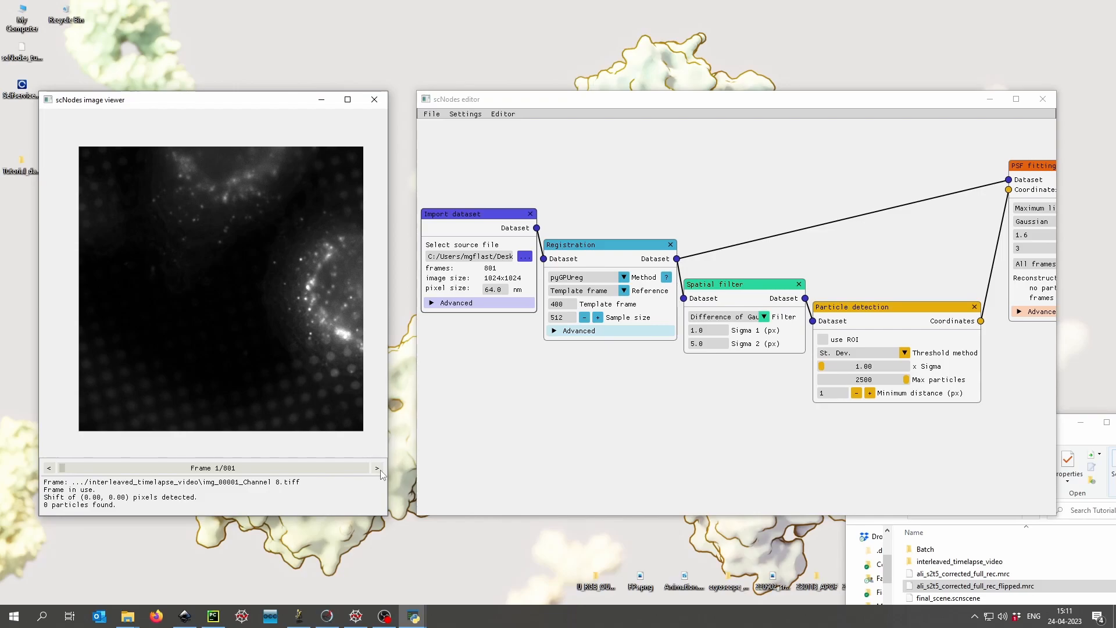
{"action": "left_click", "coordinate": [377, 468]}
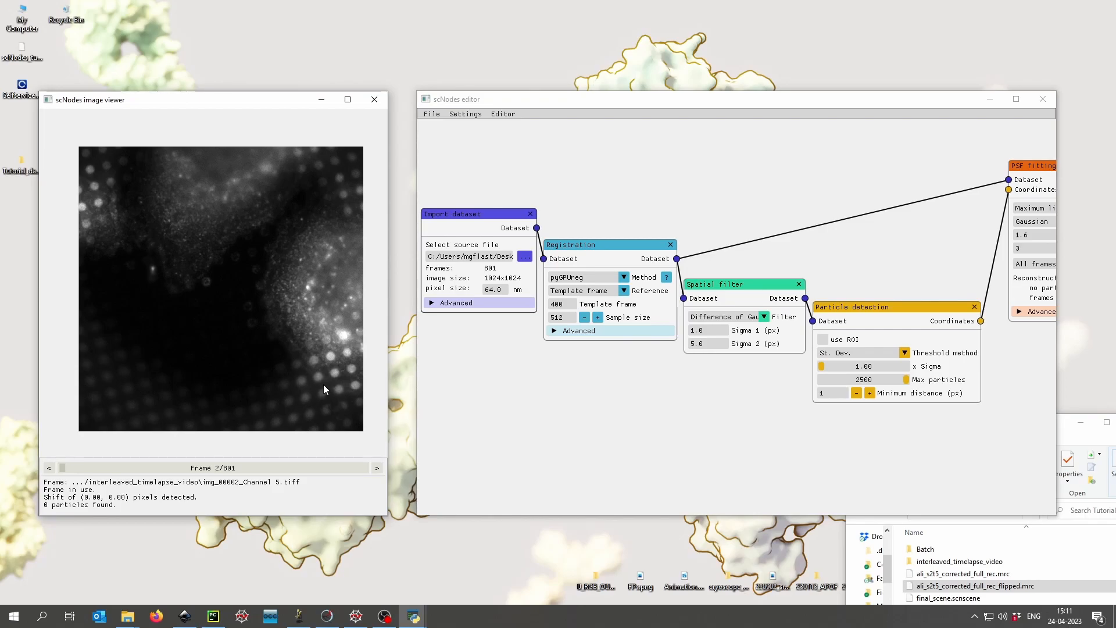
{"action": "left_click", "coordinate": [50, 467]}
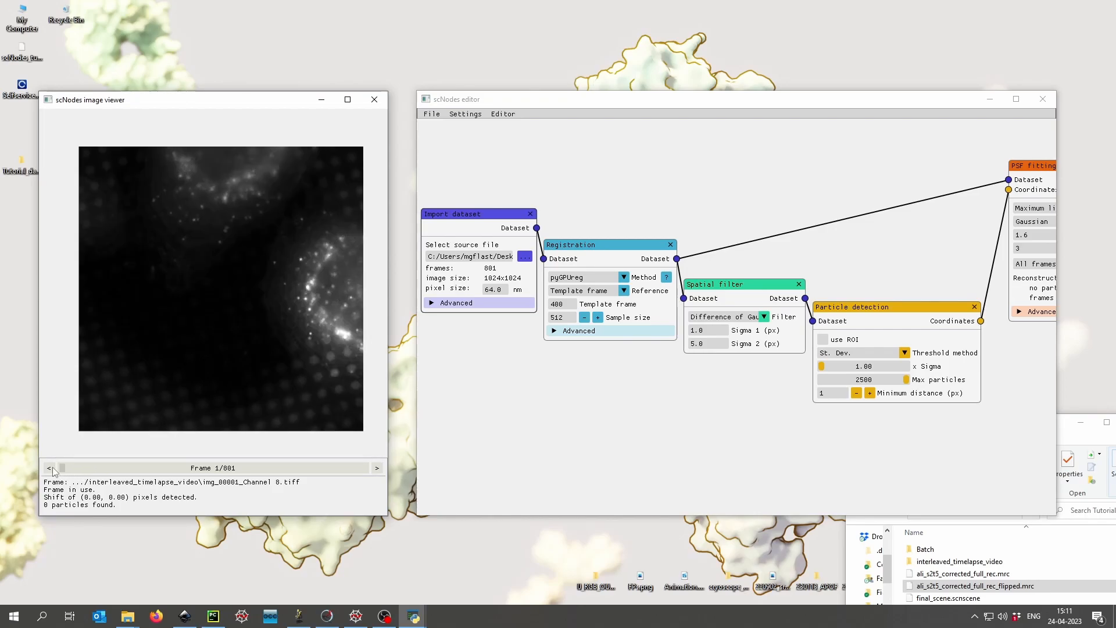
{"action": "left_click", "coordinate": [50, 468]}
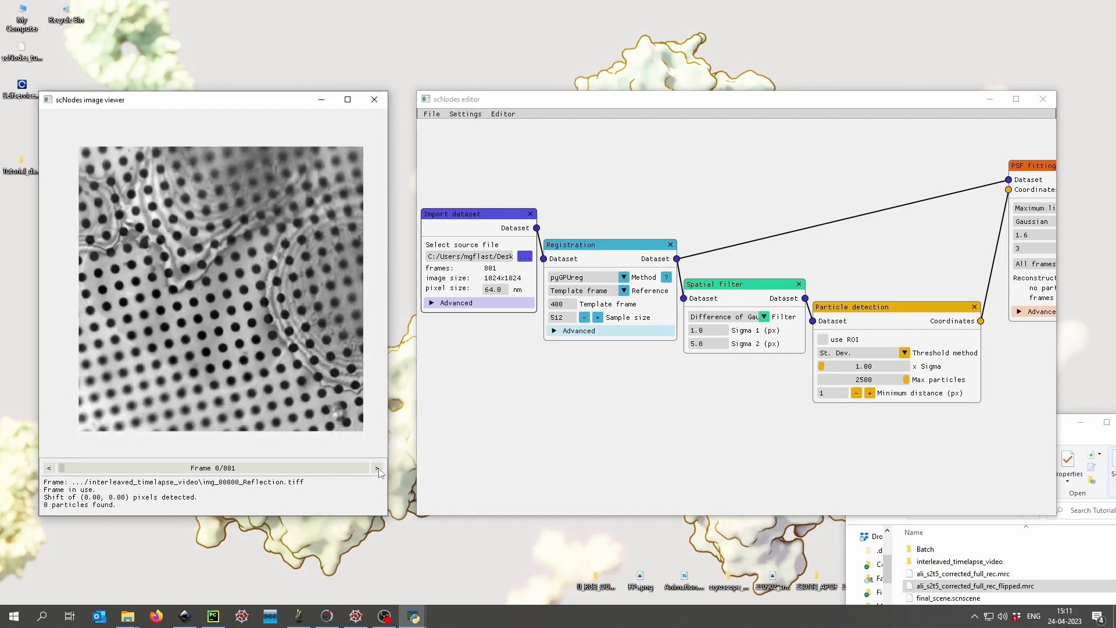
- Filter the imported dataset in its advanced settings to frames whose title contains "Channel 5"
{"action": "left_click", "coordinate": [436, 302]}
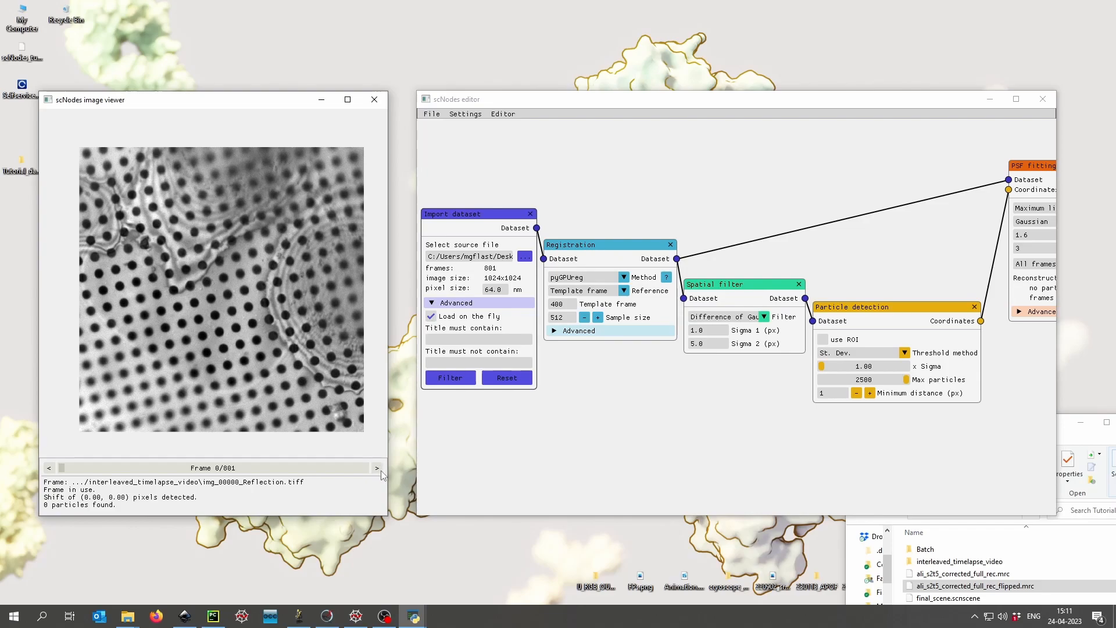
{"action": "left_click", "coordinate": [377, 467]}
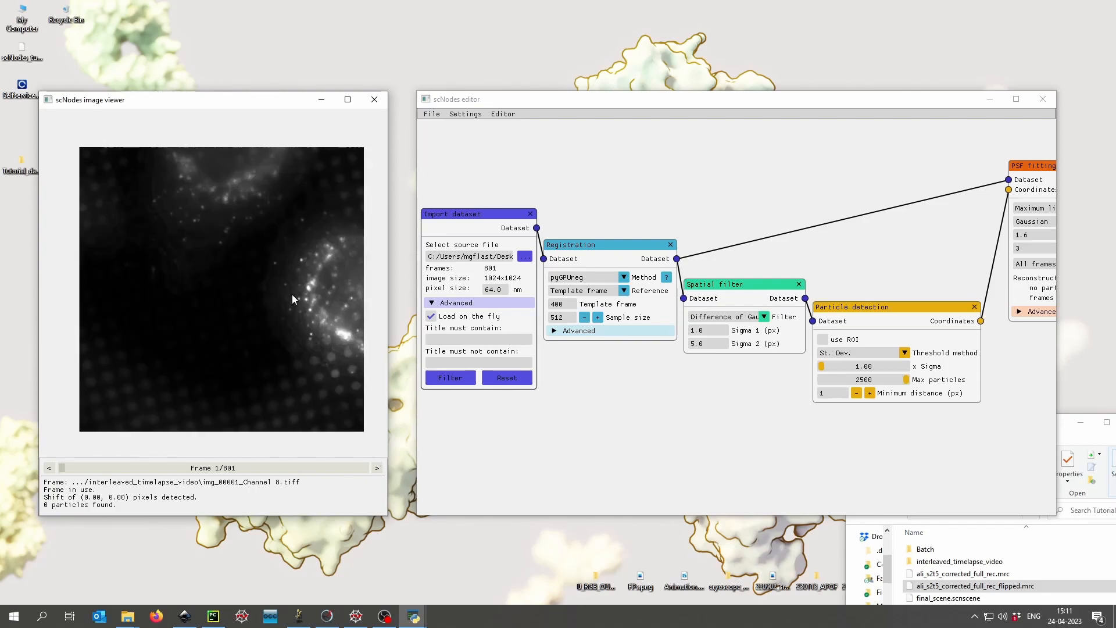
{"action": "left_click", "coordinate": [443, 340]}
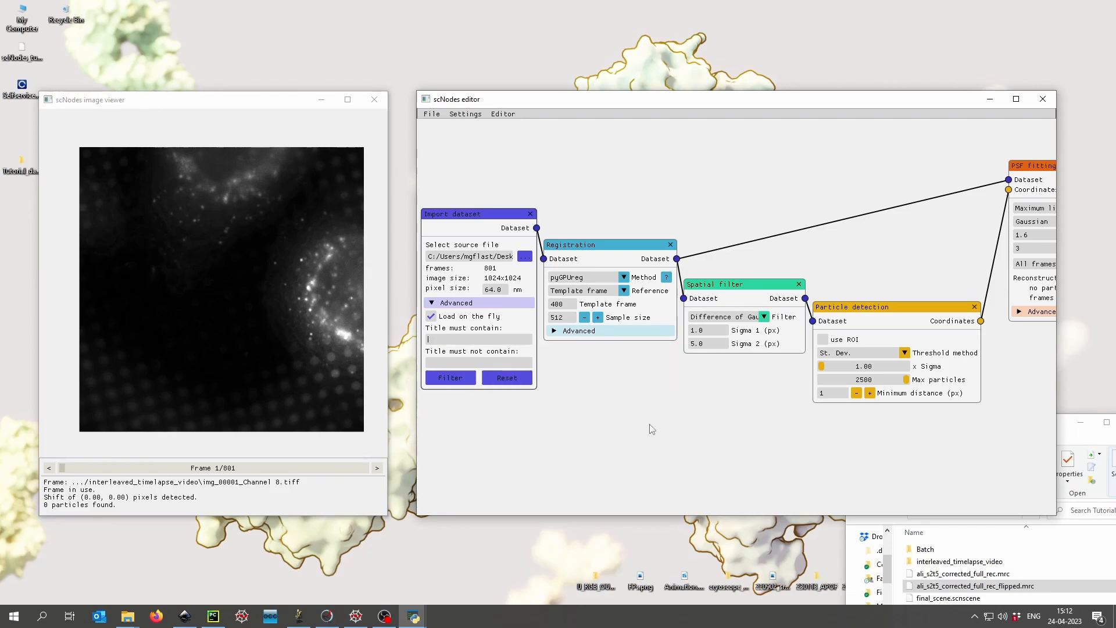
{"action": "left_click", "coordinate": [376, 470]}
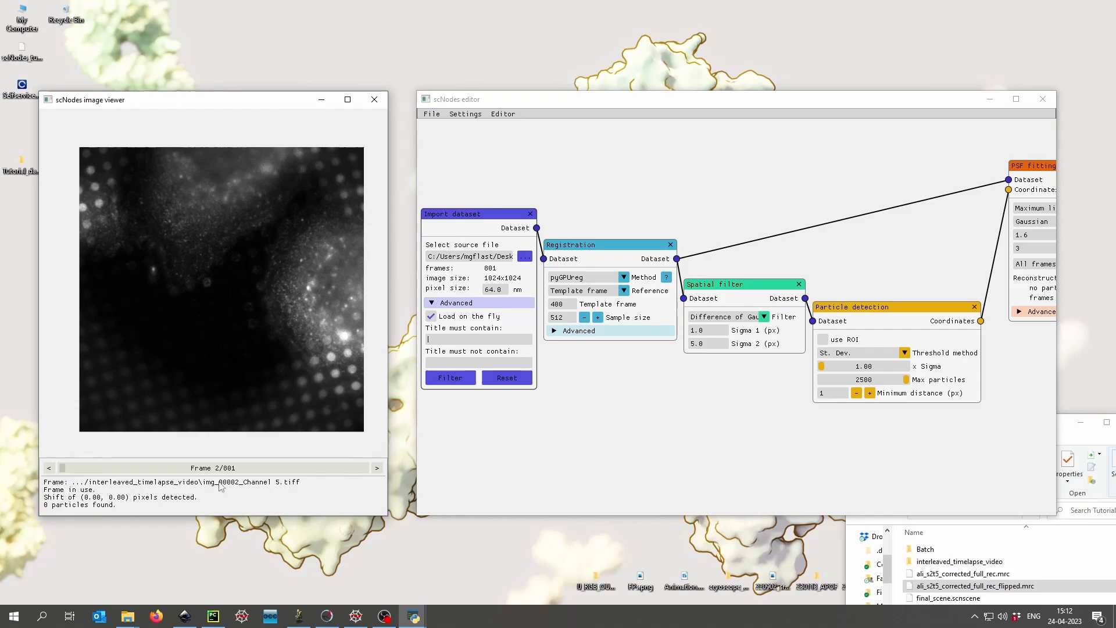
{"action": "left_click", "coordinate": [49, 467]}
{"action": "left_click", "coordinate": [49, 468]}
{"action": "left_click", "coordinate": [470, 344]}
{"action": "mouse_move", "coordinate": [470, 344]}
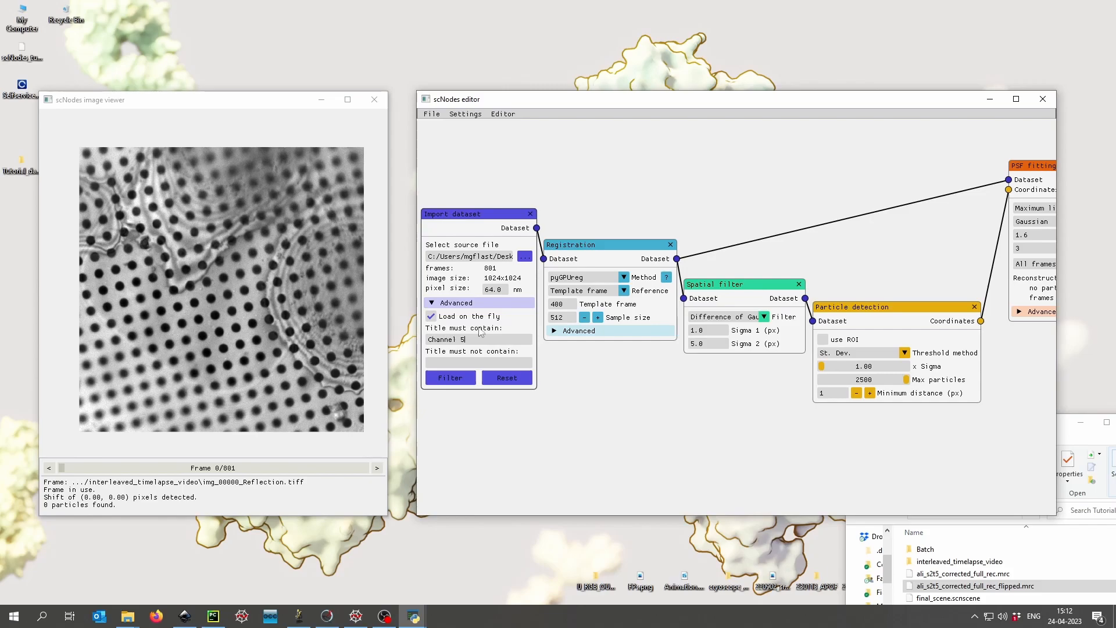
{"action": "left_click", "coordinate": [450, 379]}
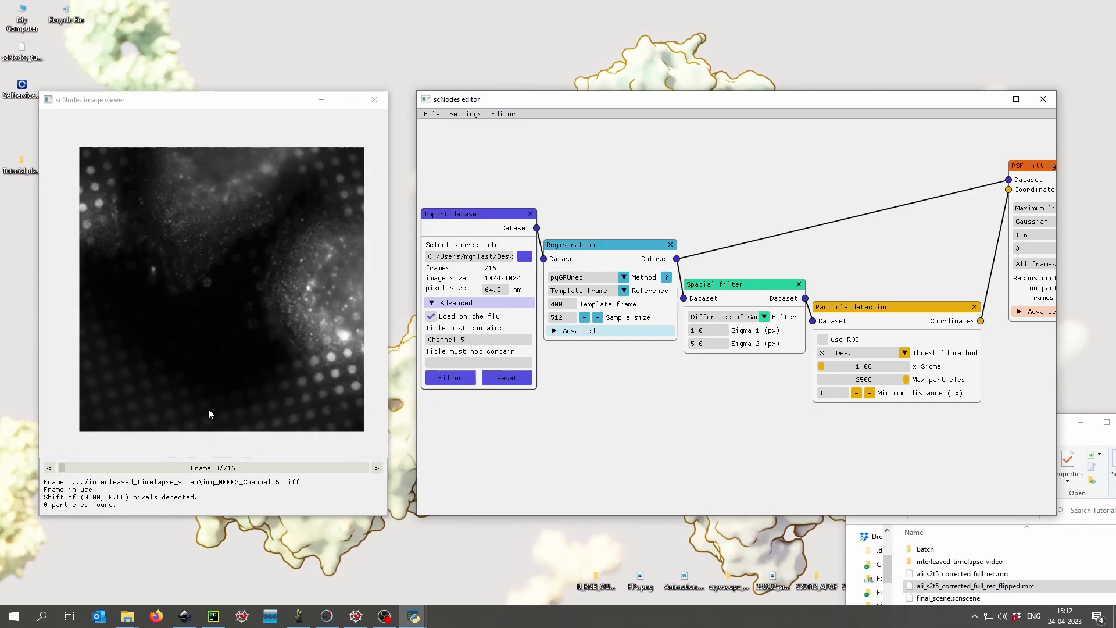
{"action": "left_click", "coordinate": [50, 469]}
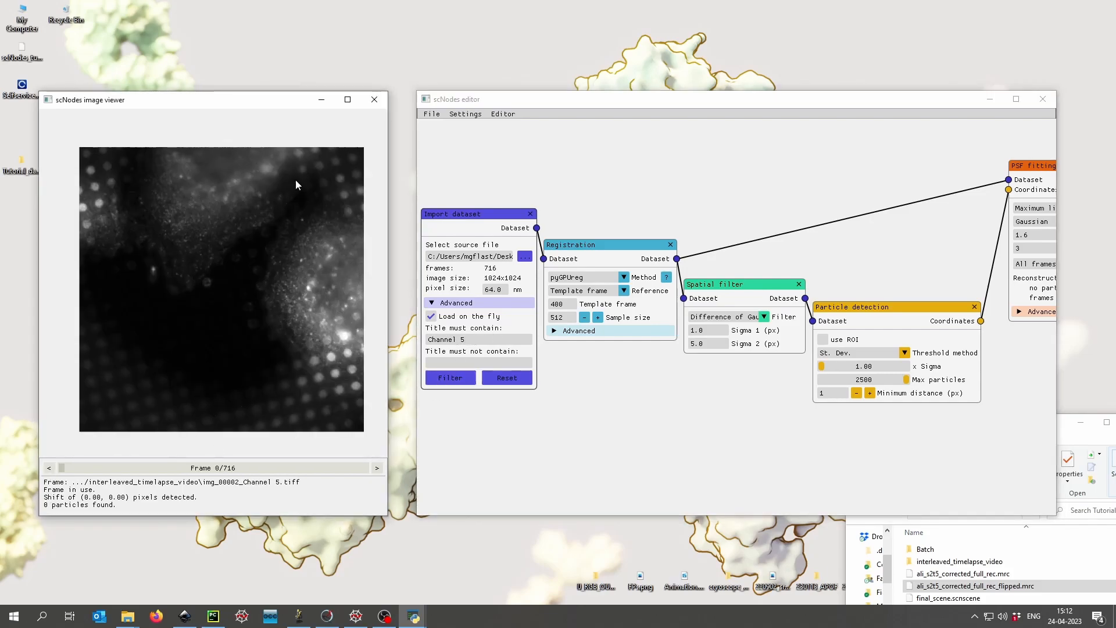
- Set the Registration node's template frame to 0 and check the registered output at frame 264
{"action": "left_click", "coordinate": [561, 304]}
{"action": "type", "text": "0"}
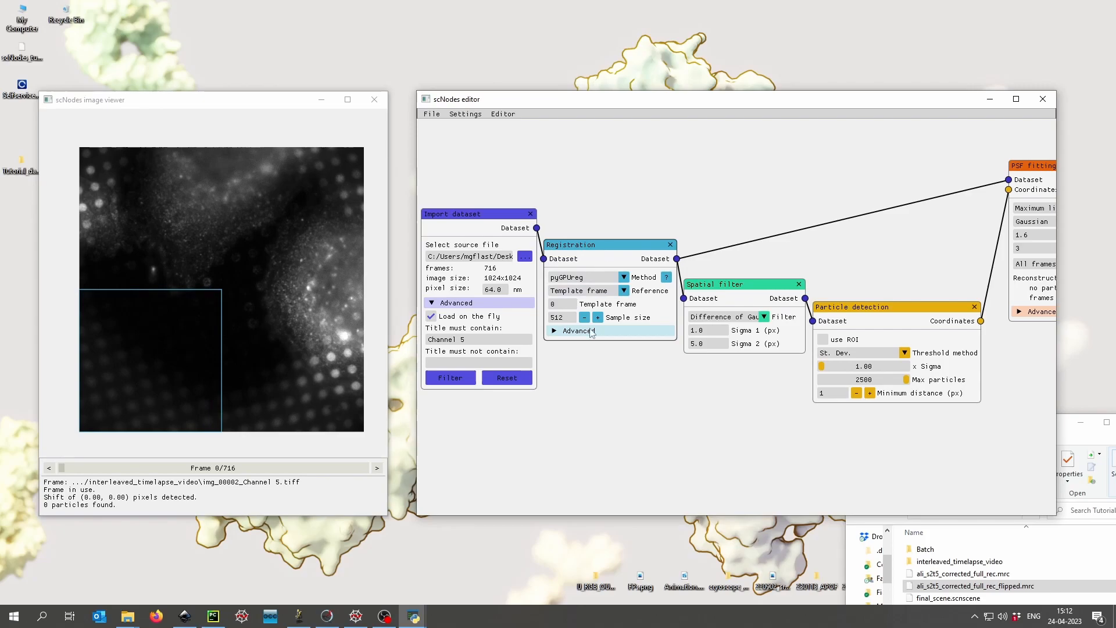
{"action": "left_click_drag", "start_coordinate": [68, 468], "coordinate": [175, 467]}
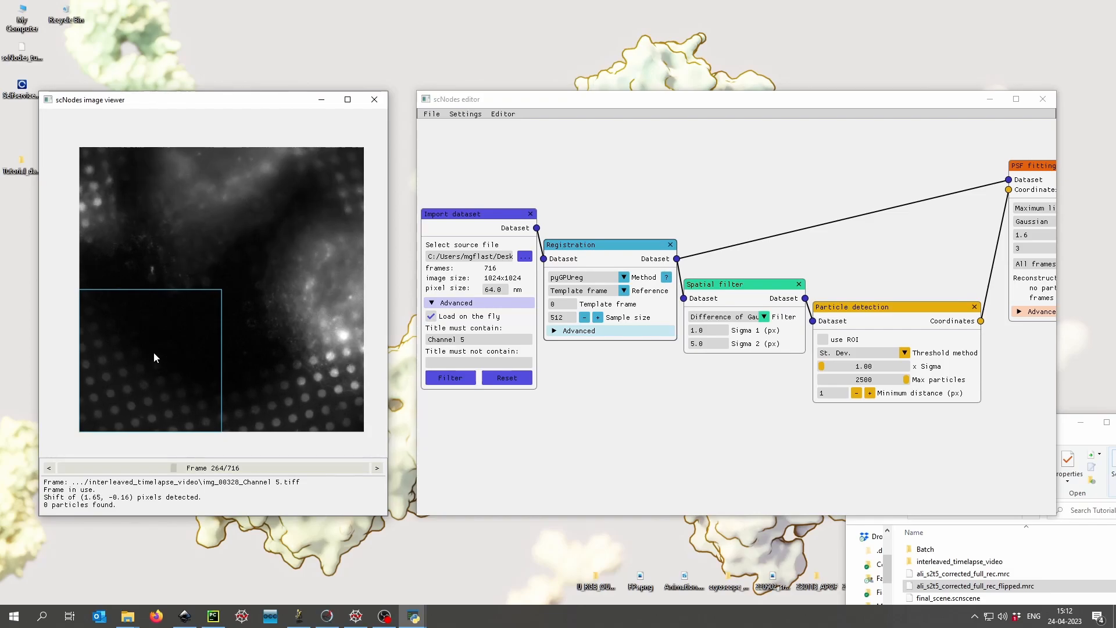
- Move the registration sample region to the lower-right quarter of the image and check the registered output at frame 575
{"action": "left_click_drag", "start_coordinate": [570, 410], "coordinate": [589, 408]}
{"action": "left_click", "coordinate": [140, 366]}
{"action": "left_click_drag", "start_coordinate": [162, 343], "coordinate": [281, 340]}
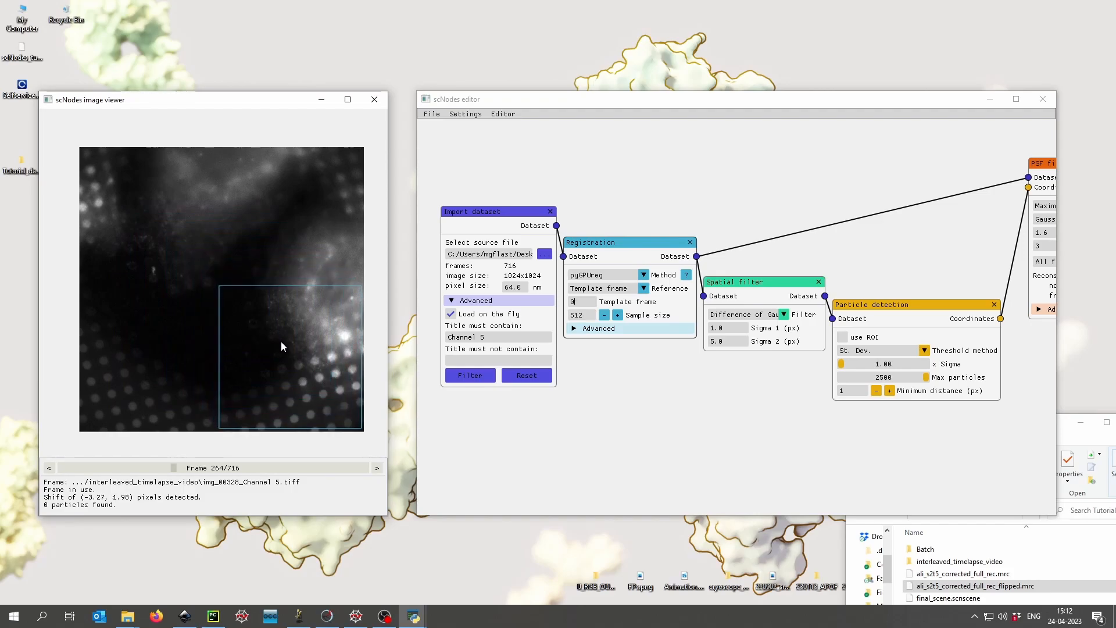
{"action": "left_click_drag", "start_coordinate": [174, 467], "coordinate": [306, 468]}
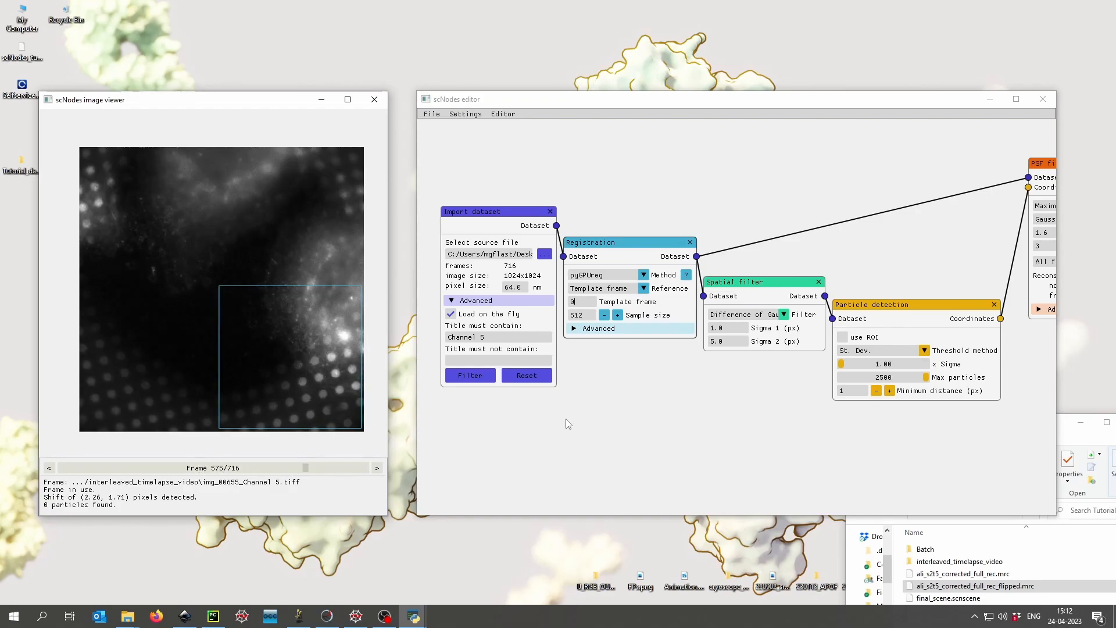
- Show the Spatial filter node's output for frame 575 in the image viewer
{"action": "middle_click_drag", "start_coordinate": [826, 250], "coordinate": [784, 250]}
{"action": "left_click", "coordinate": [746, 286]}
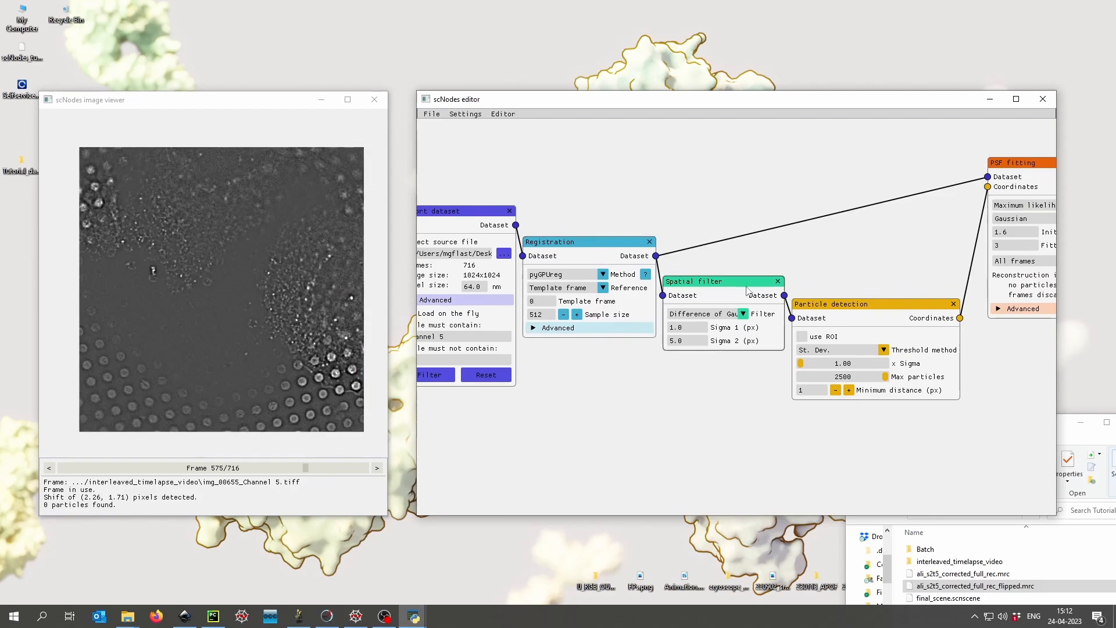
- Show the Particle detection node's output for frame 575 and restrict the detection to the ROI
{"action": "middle_click_drag", "start_coordinate": [890, 274], "coordinate": [832, 268]}
{"action": "left_click", "coordinate": [812, 311]}
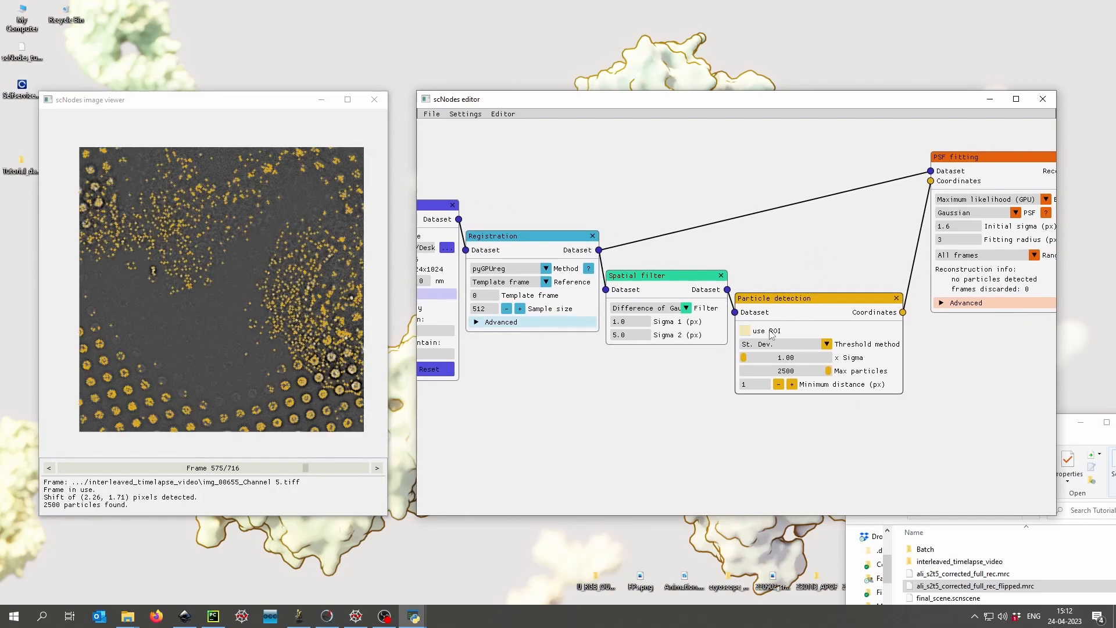
{"action": "left_click", "coordinate": [744, 330]}
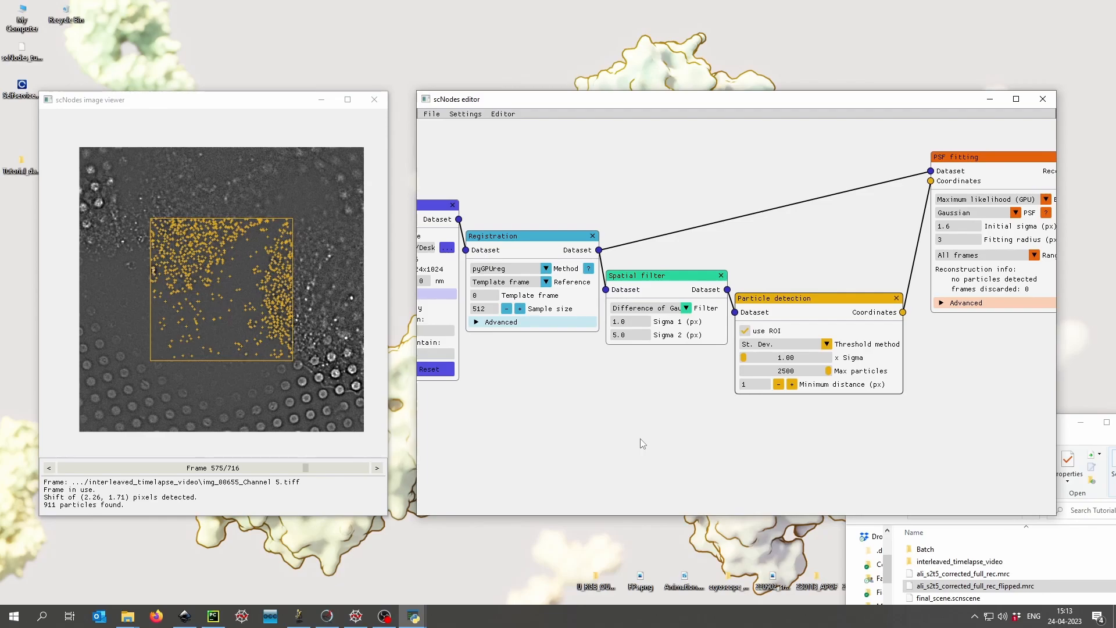
{"action": "left_click_drag", "start_coordinate": [512, 401], "coordinate": [563, 389]}
{"action": "right_click", "coordinate": [543, 392]}
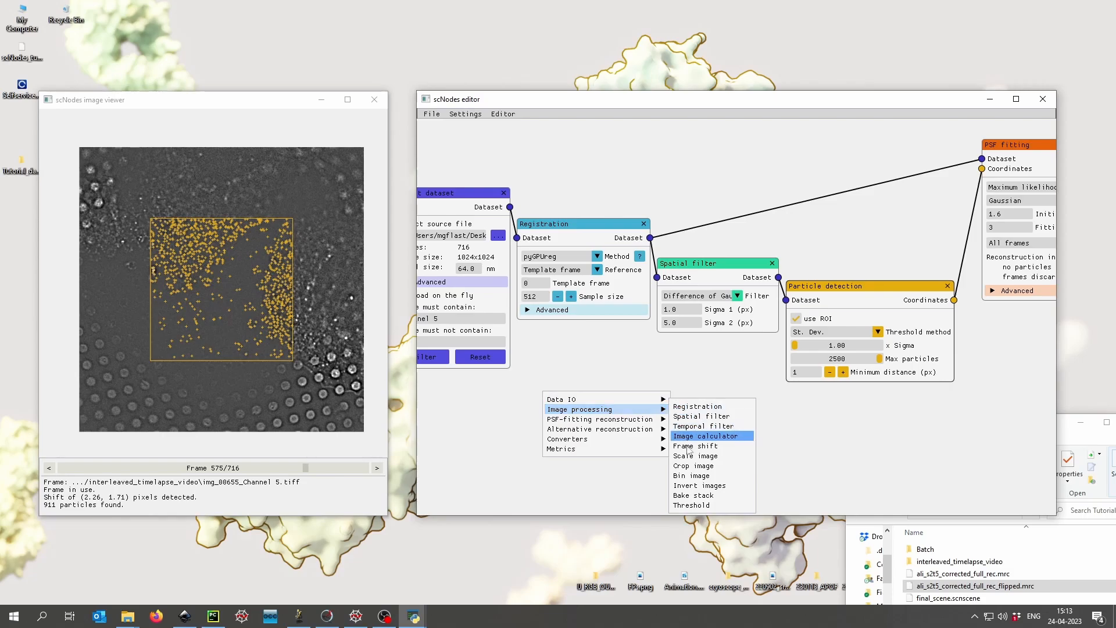
{"action": "left_click", "coordinate": [692, 468]}
{"action": "left_click_drag", "start_coordinate": [654, 390], "coordinate": [654, 346]}
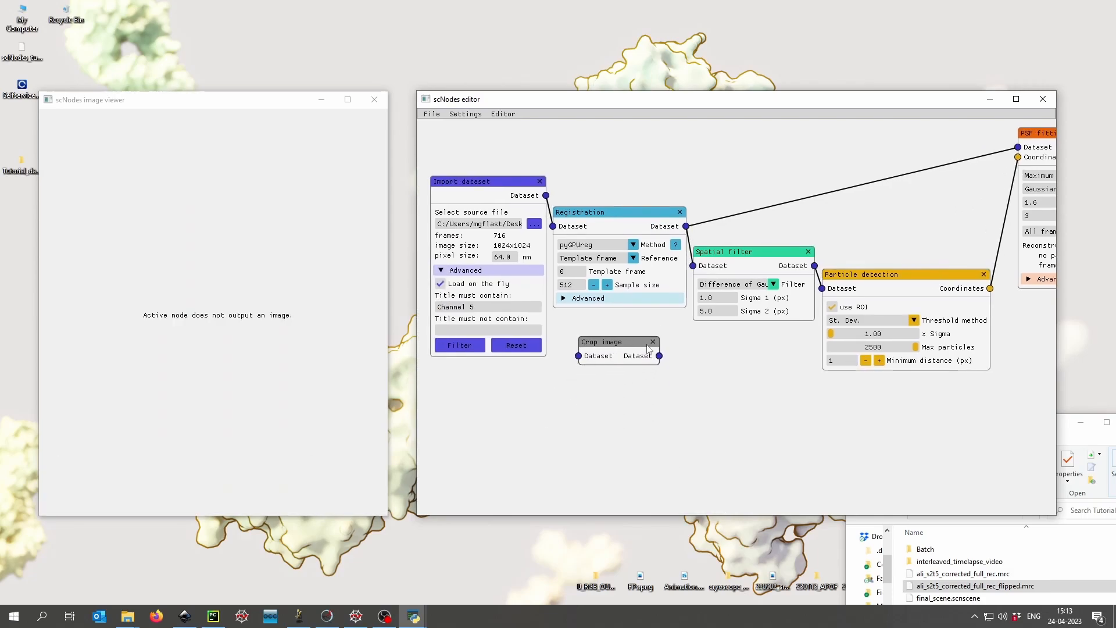
{"action": "left_click", "coordinate": [653, 341]}
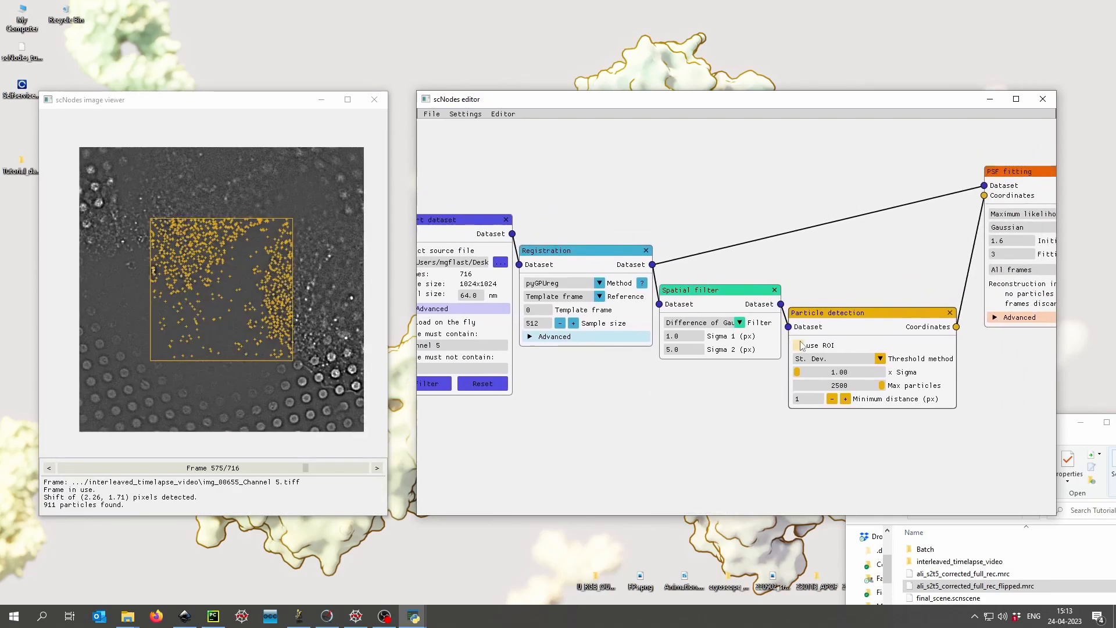
- Turn off the particle detection ROI and run the PSF fitting over all frames
{"action": "left_click_drag", "start_coordinate": [712, 451], "coordinate": [490, 456]}
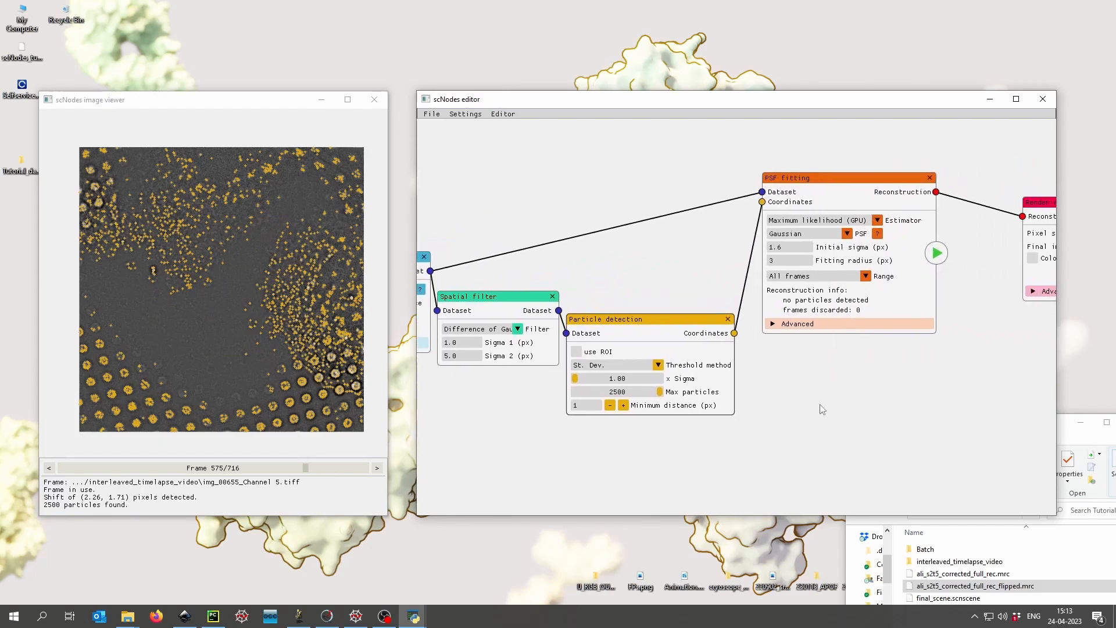
{"action": "left_click_drag", "start_coordinate": [821, 408], "coordinate": [715, 413]}
{"action": "left_click", "coordinate": [713, 280]}
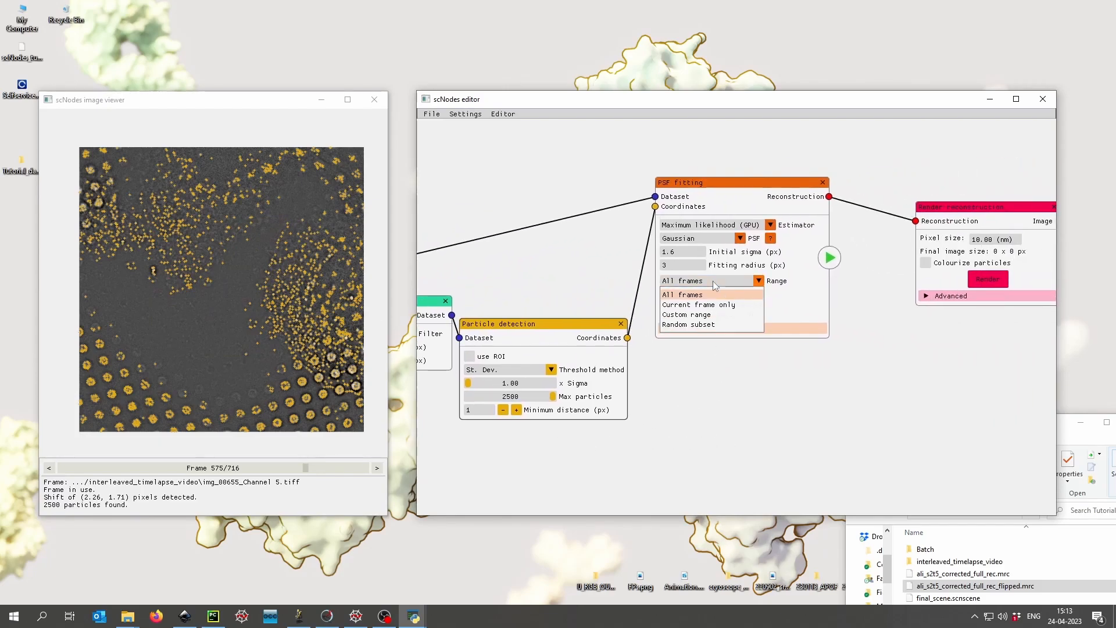
{"action": "left_click", "coordinate": [686, 298]}
{"action": "left_click_drag", "start_coordinate": [603, 445], "coordinate": [682, 438]}
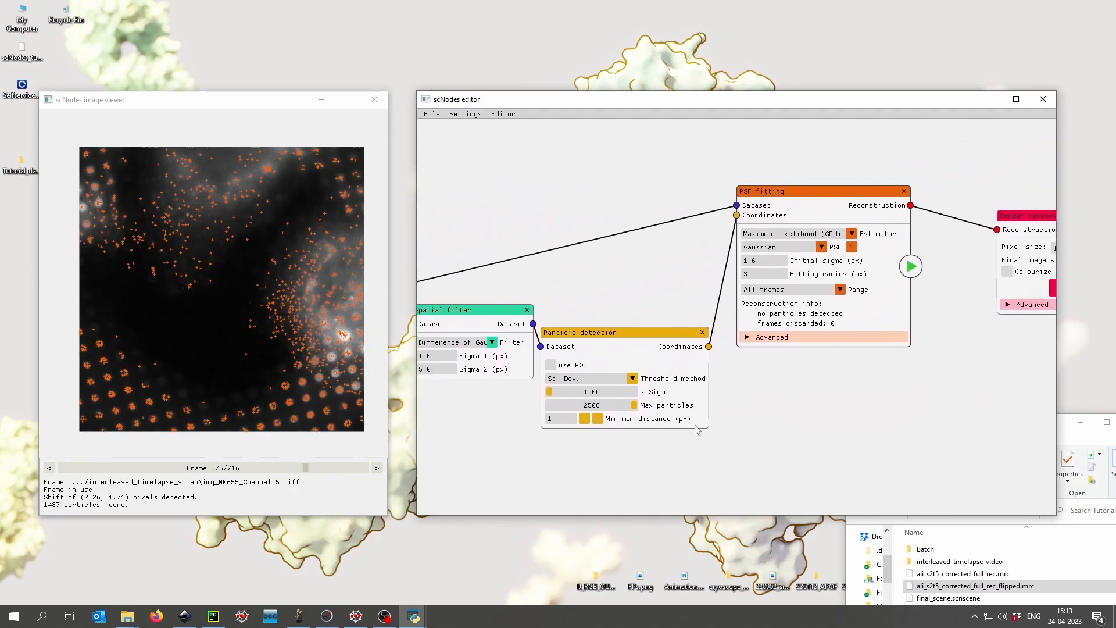
{"action": "left_click", "coordinate": [906, 268]}
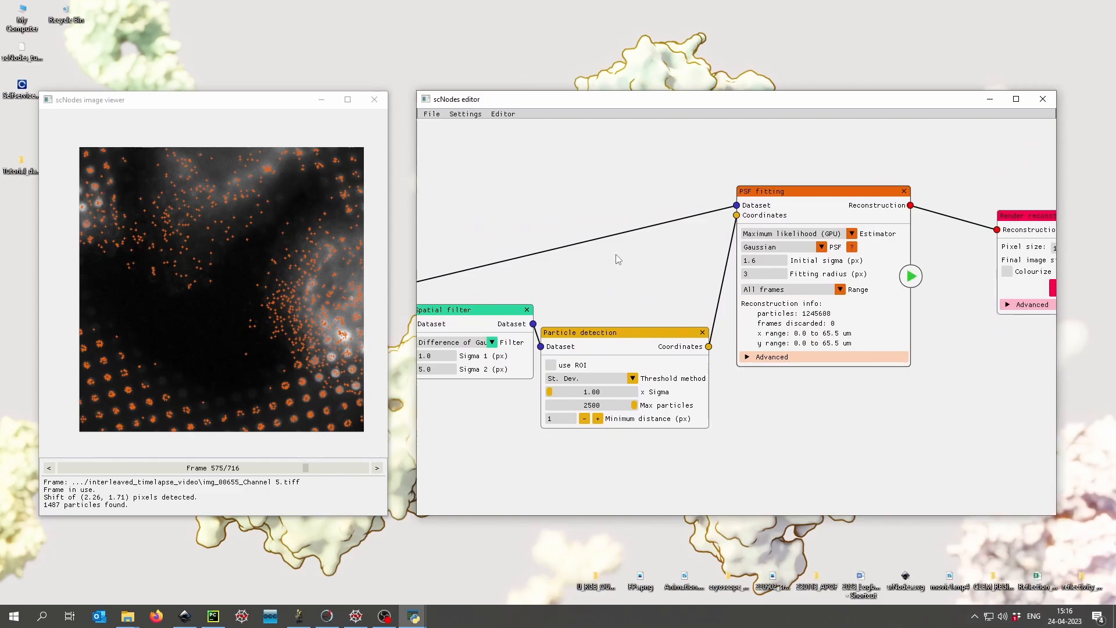
- Render the reconstruction at a pixel size of 10 nm and fit the whole result in the image viewer
{"action": "left_click_drag", "start_coordinate": [945, 376], "coordinate": [849, 383]}
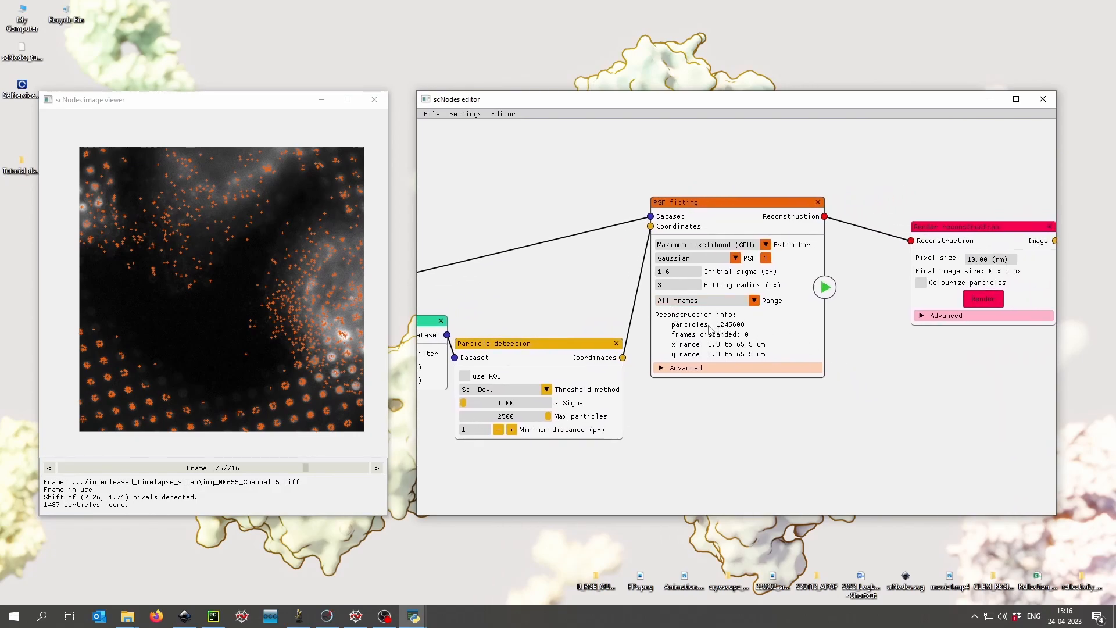
{"action": "left_click_drag", "start_coordinate": [872, 375], "coordinate": [745, 393]}
{"action": "left_click", "coordinate": [794, 241]}
{"action": "left_click_drag", "start_coordinate": [793, 241], "coordinate": [788, 248]}
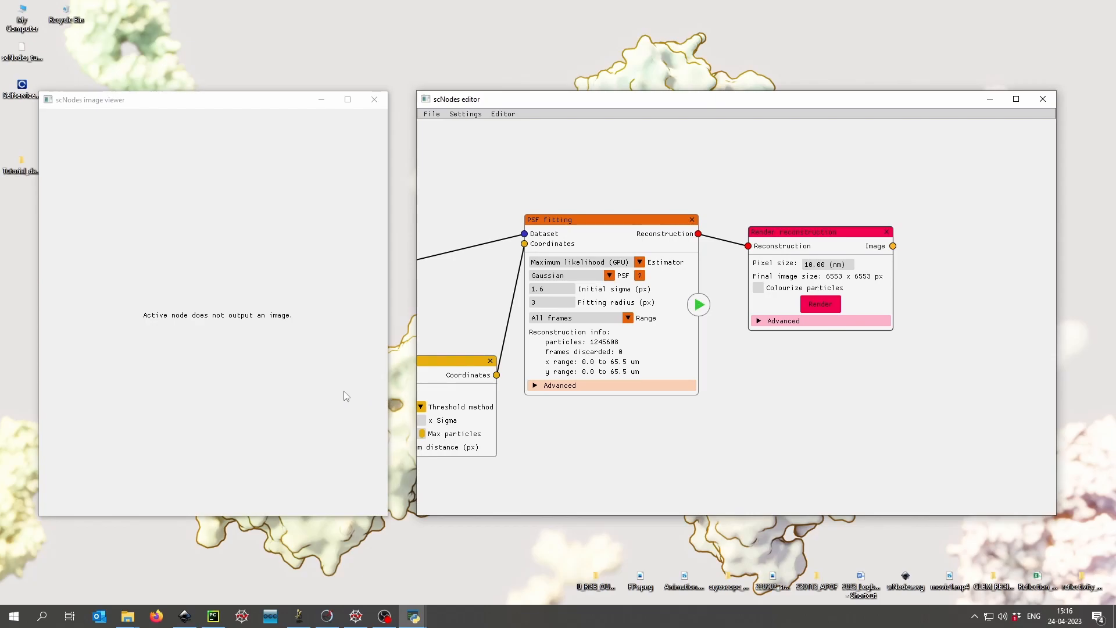
{"action": "left_click", "coordinate": [269, 388]}
{"action": "scroll", "coordinate": [219, 361], "scroll_direction": "down", "scroll_amount": 20}
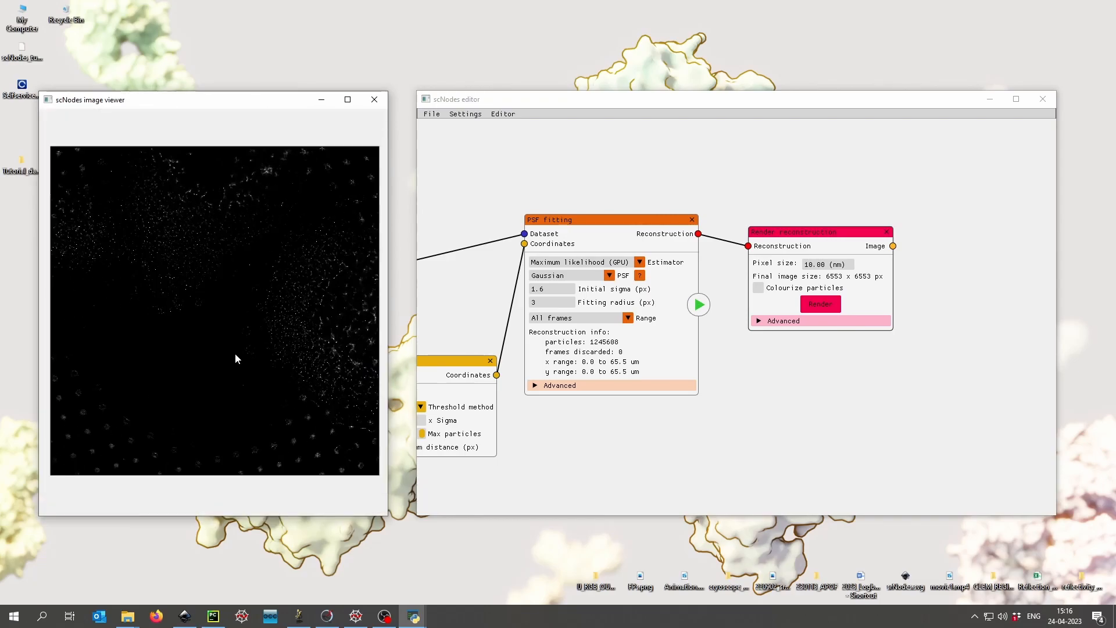
- Add the rendered reconstruction to the Correlation Editor, minimize the image viewer and maximize the editor window
{"action": "right_click", "coordinate": [206, 347]}
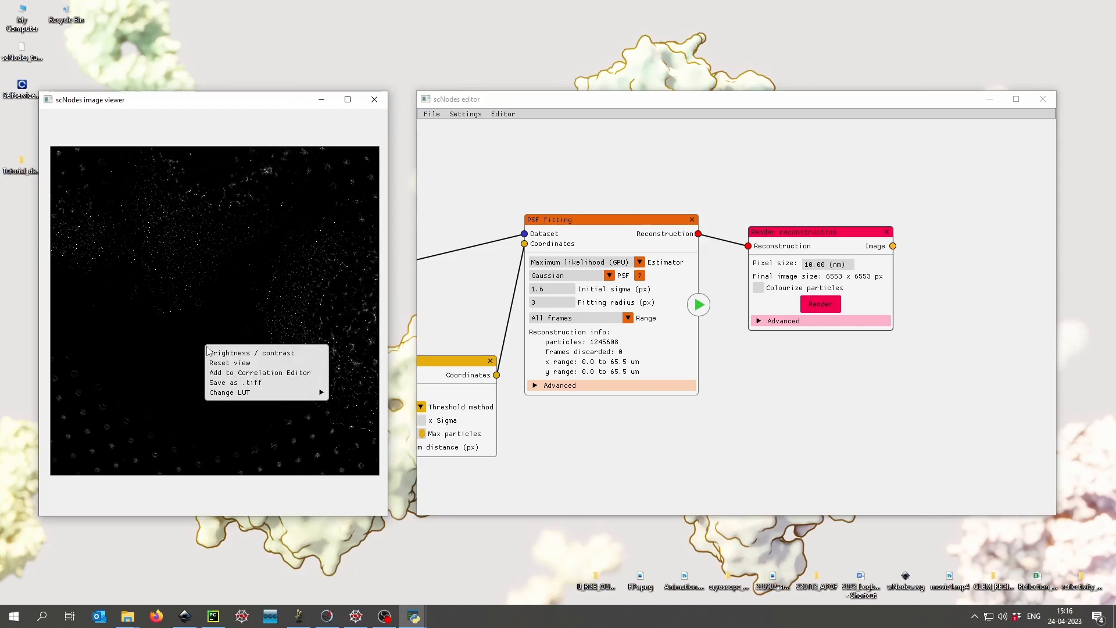
{"action": "left_click", "coordinate": [224, 374]}
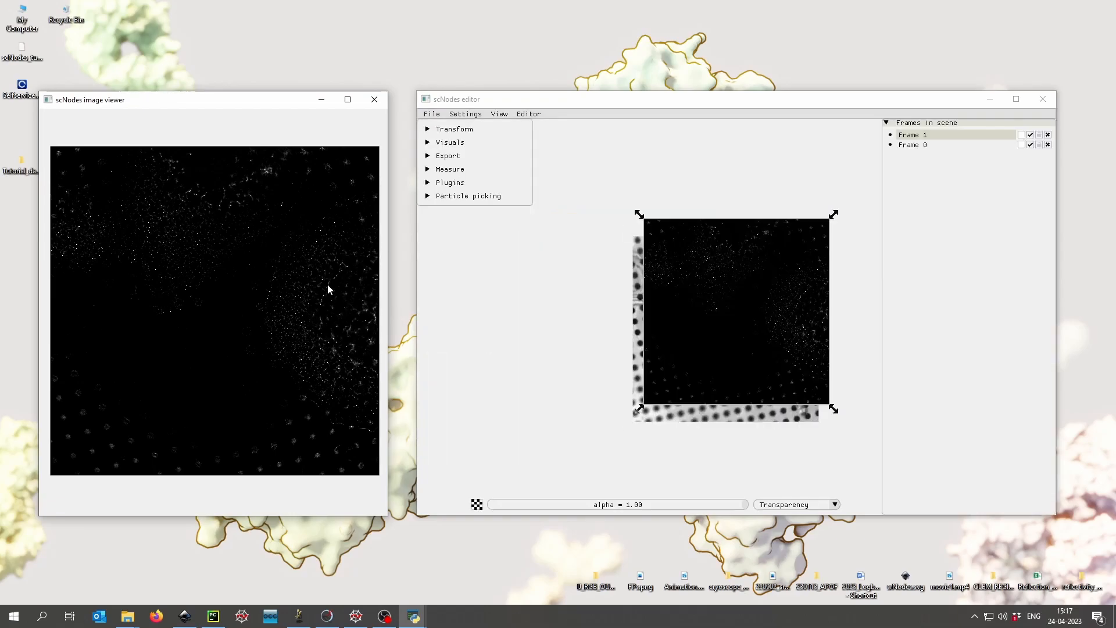
{"action": "middle_click_drag", "start_coordinate": [568, 340], "coordinate": [544, 339]}
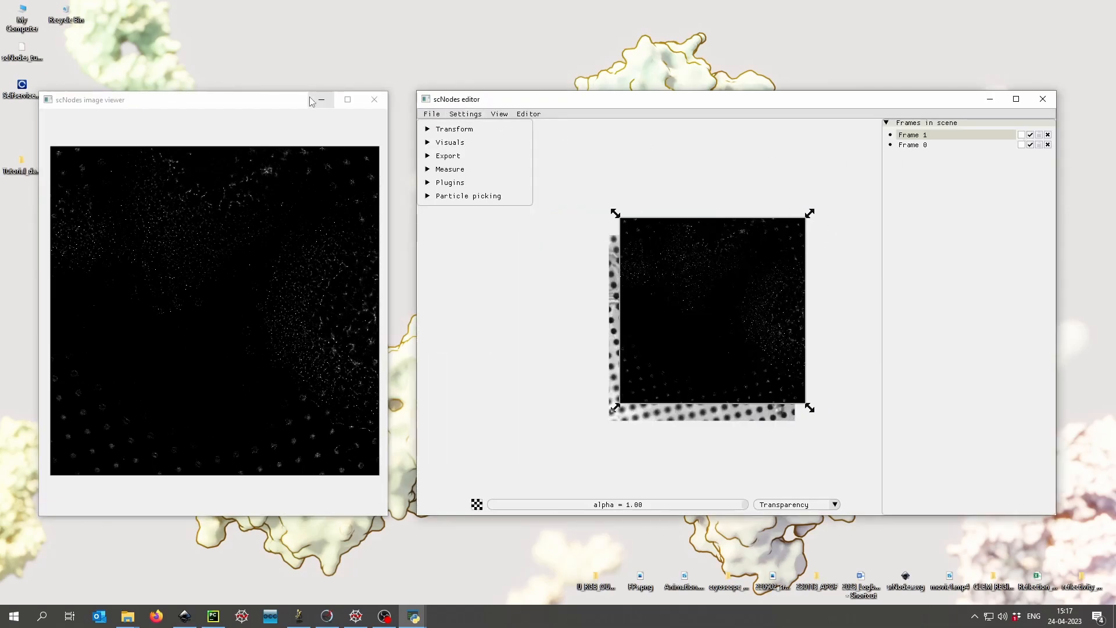
{"action": "left_click", "coordinate": [325, 105]}
{"action": "left_click", "coordinate": [323, 102]}
{"action": "left_click", "coordinate": [1016, 100]}
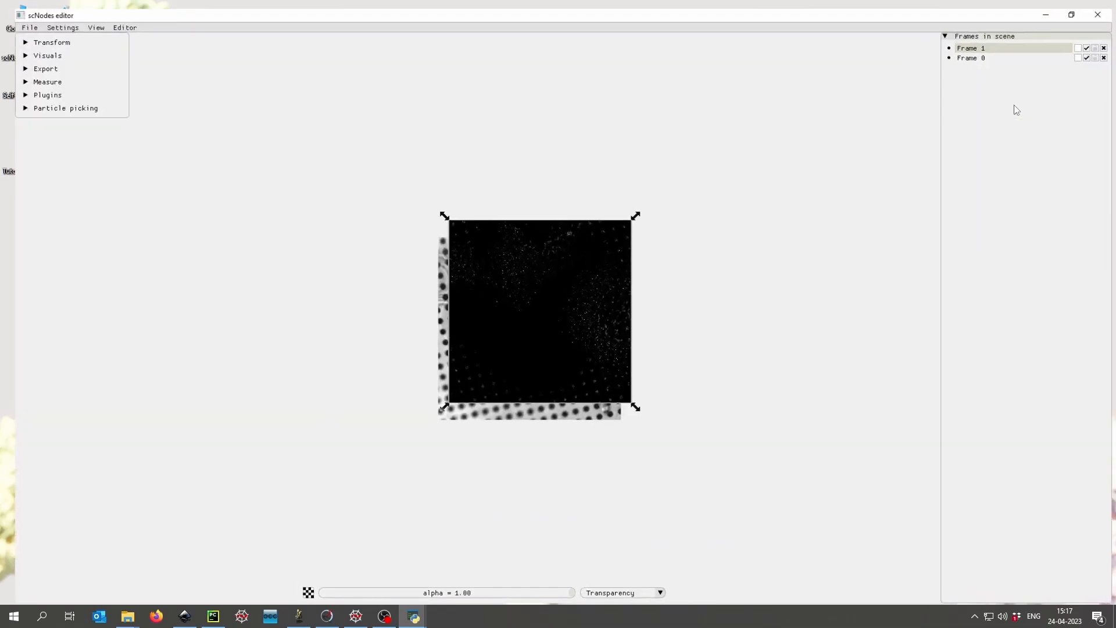
- Move the reconstruction frame off the reflection image beneath it, and align it exactly over that image
{"action": "scroll", "coordinate": [679, 304], "scroll_direction": "up", "scroll_amount": 6}
{"action": "middle_click_drag", "start_coordinate": [741, 324], "coordinate": [727, 296]}
{"action": "left_click_drag", "start_coordinate": [501, 200], "coordinate": [787, 232]}
{"action": "middle_click_drag", "start_coordinate": [787, 232], "coordinate": [653, 230]}
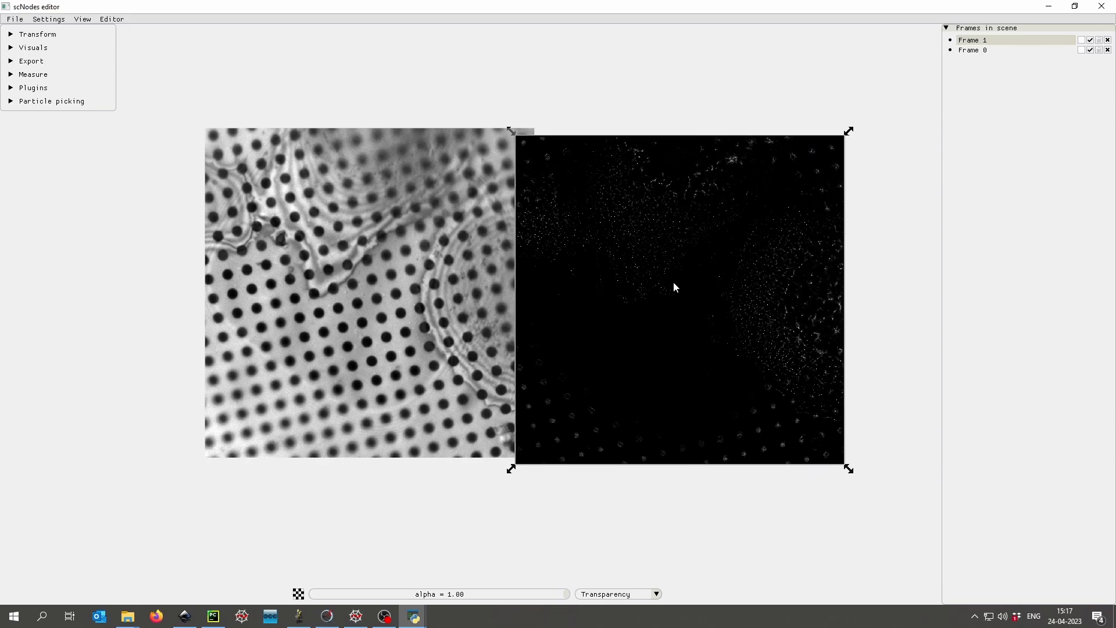
{"action": "middle_click_drag", "start_coordinate": [673, 286], "coordinate": [673, 311]}
{"action": "left_click_drag", "start_coordinate": [827, 173], "coordinate": [872, 218]}
{"action": "left_click_drag", "start_coordinate": [538, 218], "coordinate": [201, 159]}
{"action": "middle_click_drag", "start_coordinate": [600, 229], "coordinate": [713, 249]}
{"action": "scroll", "coordinate": [668, 264], "scroll_direction": "up", "scroll_amount": 3}
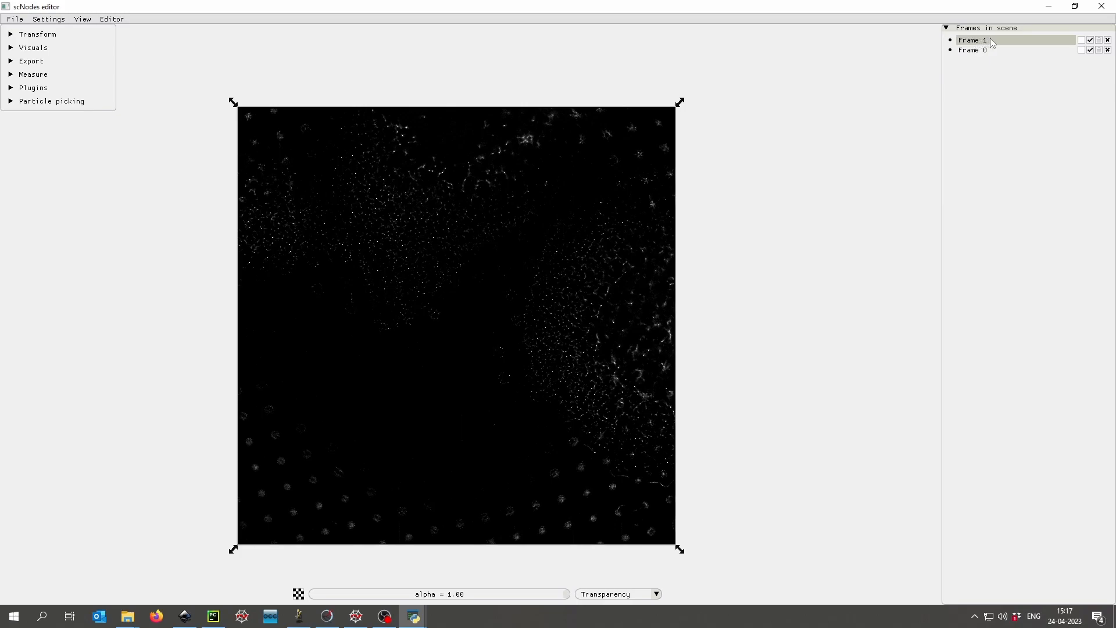
- Rename the reconstruction frame, Frame 1, as cryo-SMLM
{"action": "left_click", "coordinate": [740, 201]}
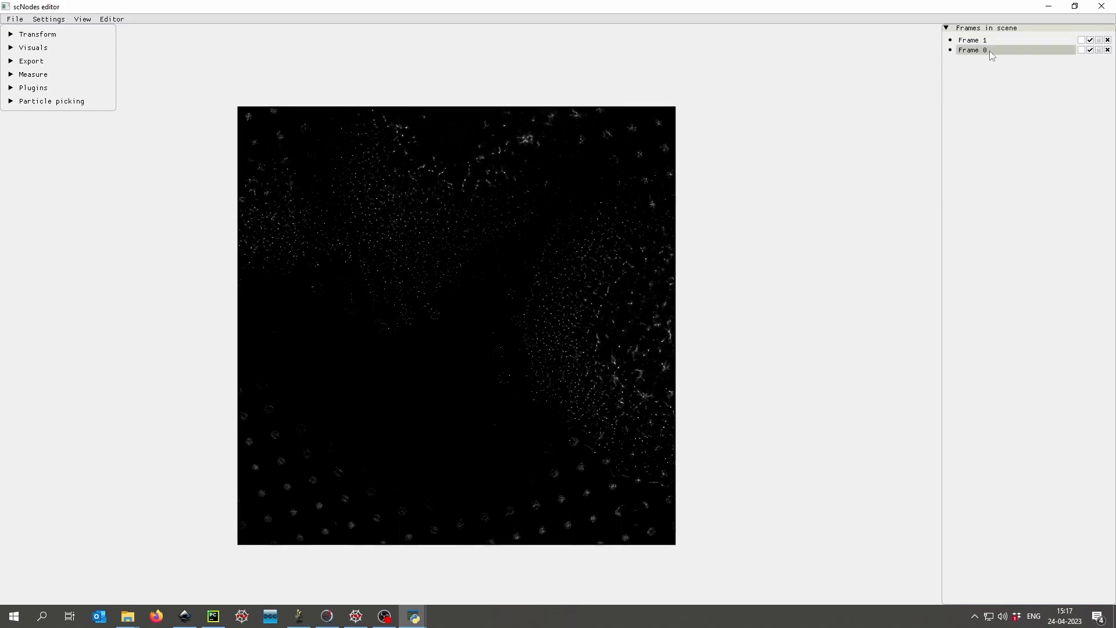
{"action": "left_click", "coordinate": [591, 156]}
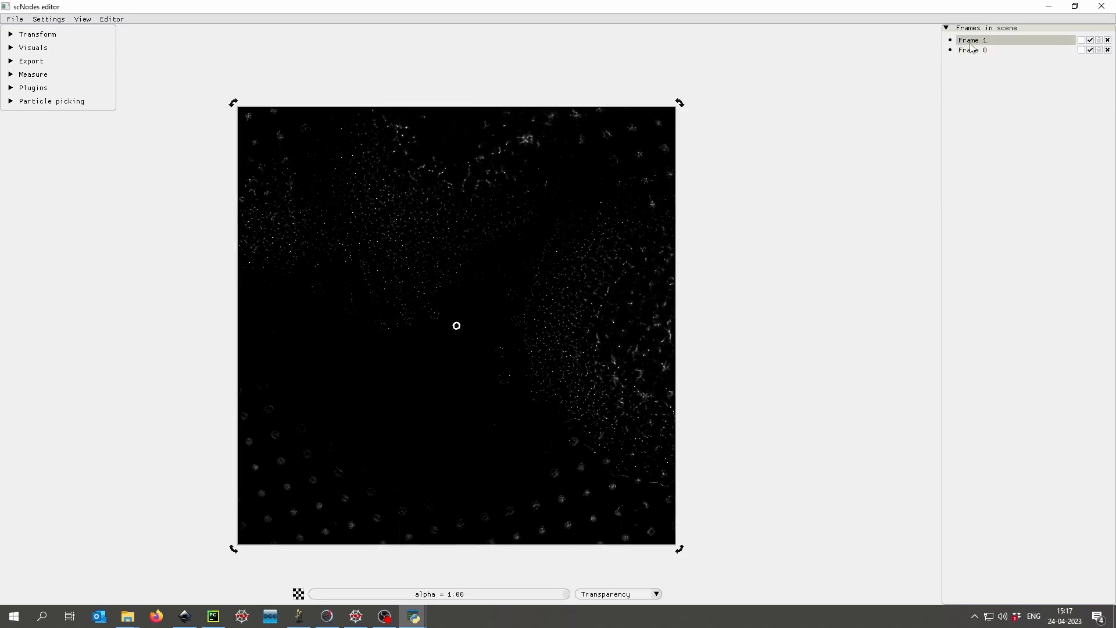
{"action": "left_click", "coordinate": [947, 29]}
{"action": "left_click", "coordinate": [948, 29]}
{"action": "right_click", "coordinate": [969, 44]}
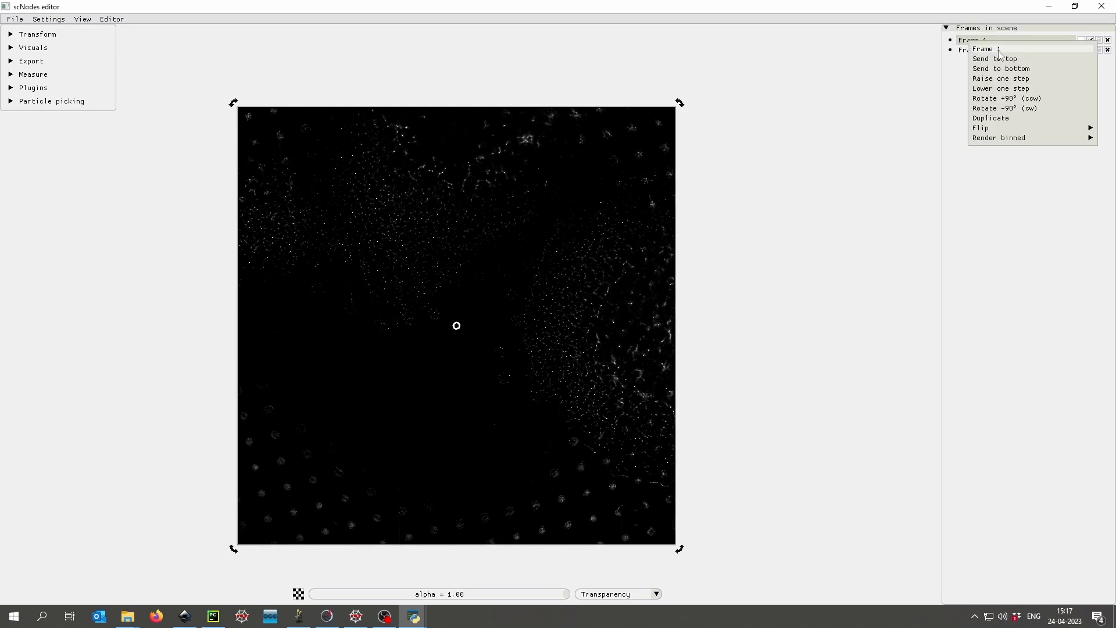
{"action": "type", "text": "SMLM"}
{"action": "key", "text": "Home"}
{"action": "type", "text": "cryo-"}
{"action": "left_click", "coordinate": [1030, 208]}
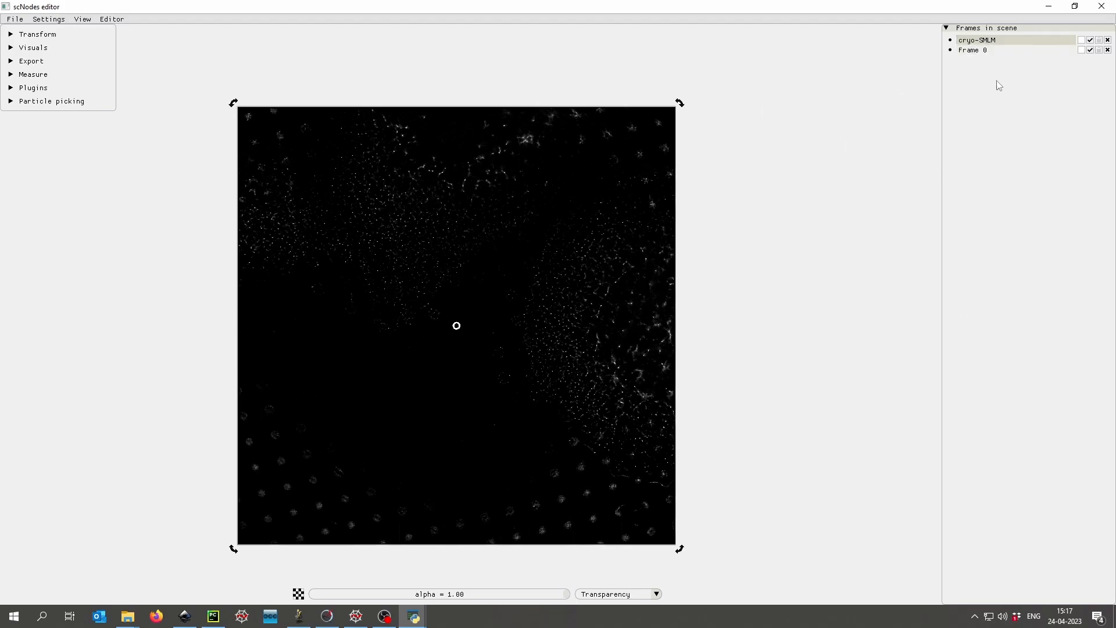
- Rename the reflection image frame, Frame 0, as Reflection
{"action": "right_click", "coordinate": [982, 51]}
{"action": "key", "text": "ctrl+a"}
{"action": "type", "text": "Ref"}
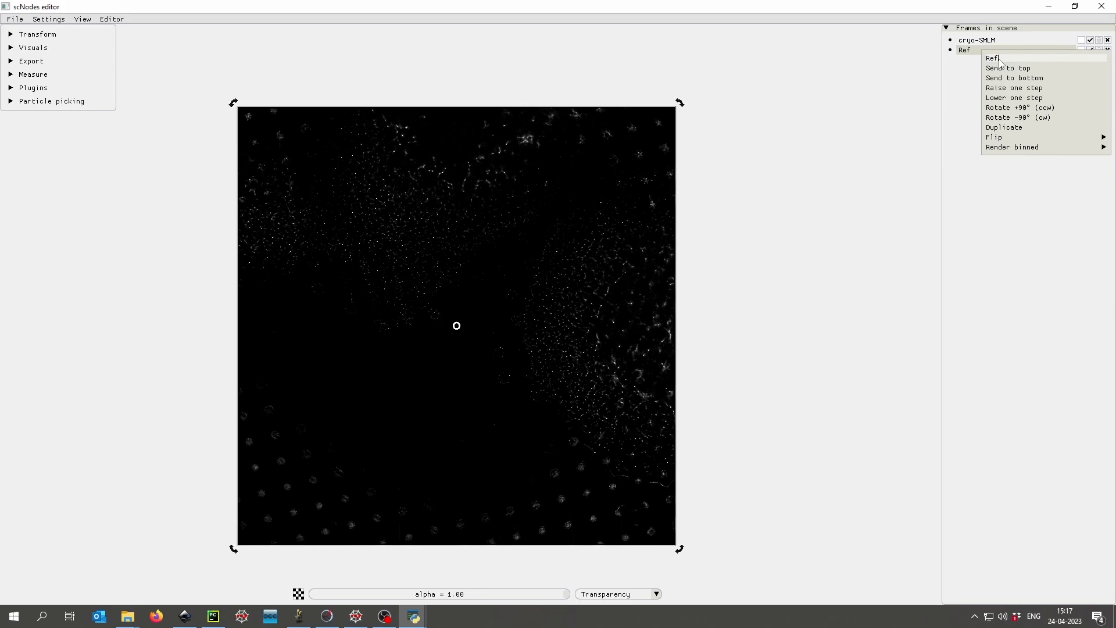
{"action": "left_click", "coordinate": [734, 232]}
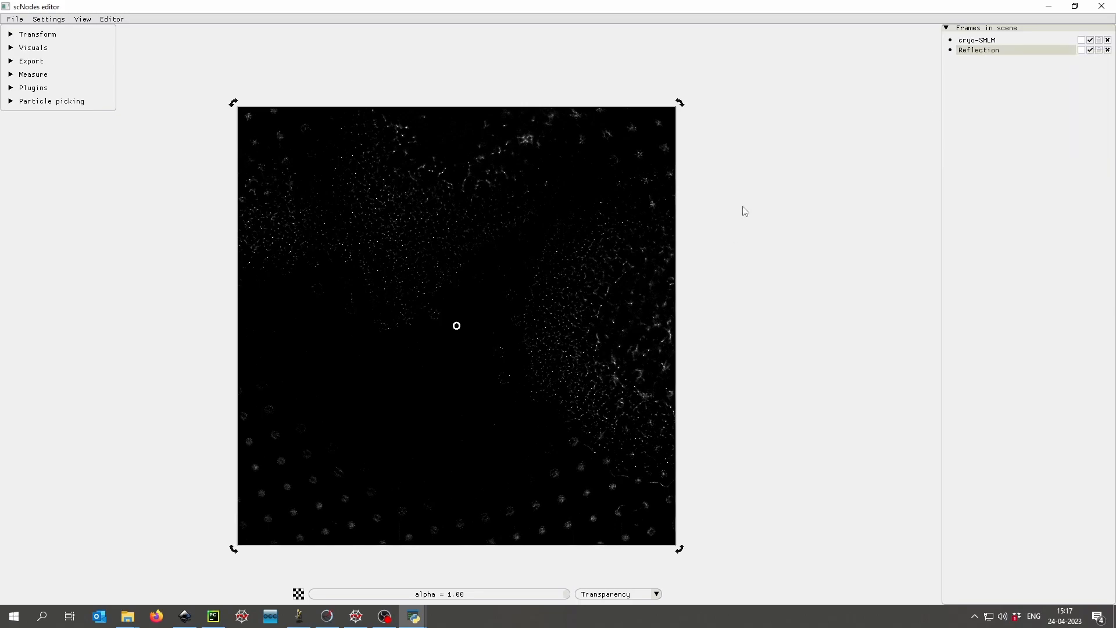
{"action": "left_click_drag", "start_coordinate": [742, 209], "coordinate": [810, 201]}
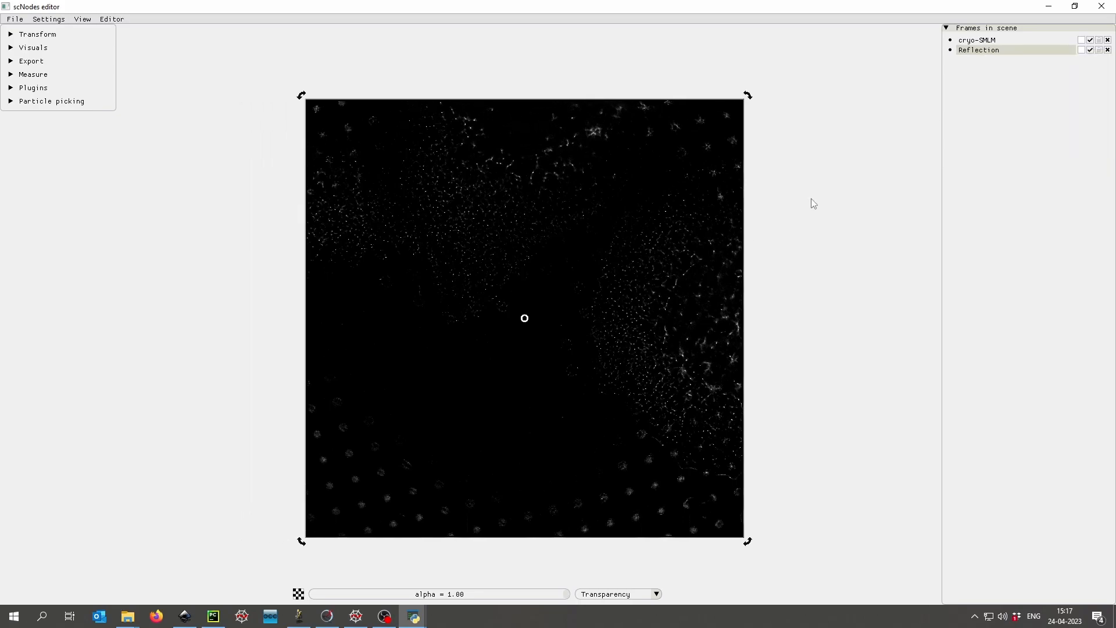
- Set the look-up table of the cryo-SMLM frame to Green
{"action": "left_click", "coordinate": [614, 144]}
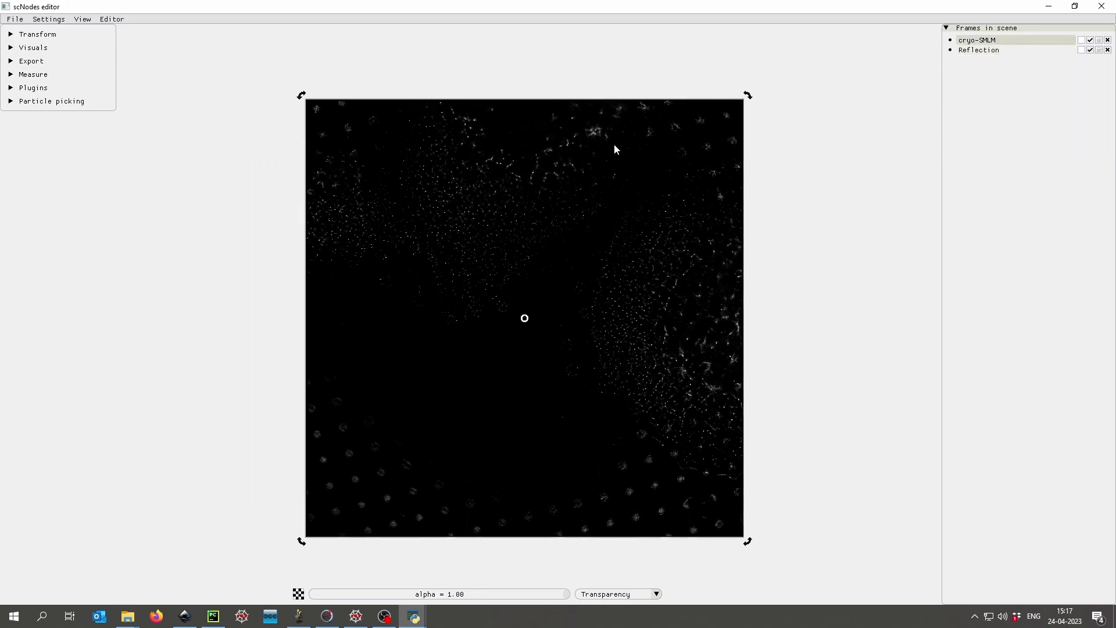
{"action": "left_click", "coordinate": [12, 48]}
{"action": "left_click", "coordinate": [40, 73]}
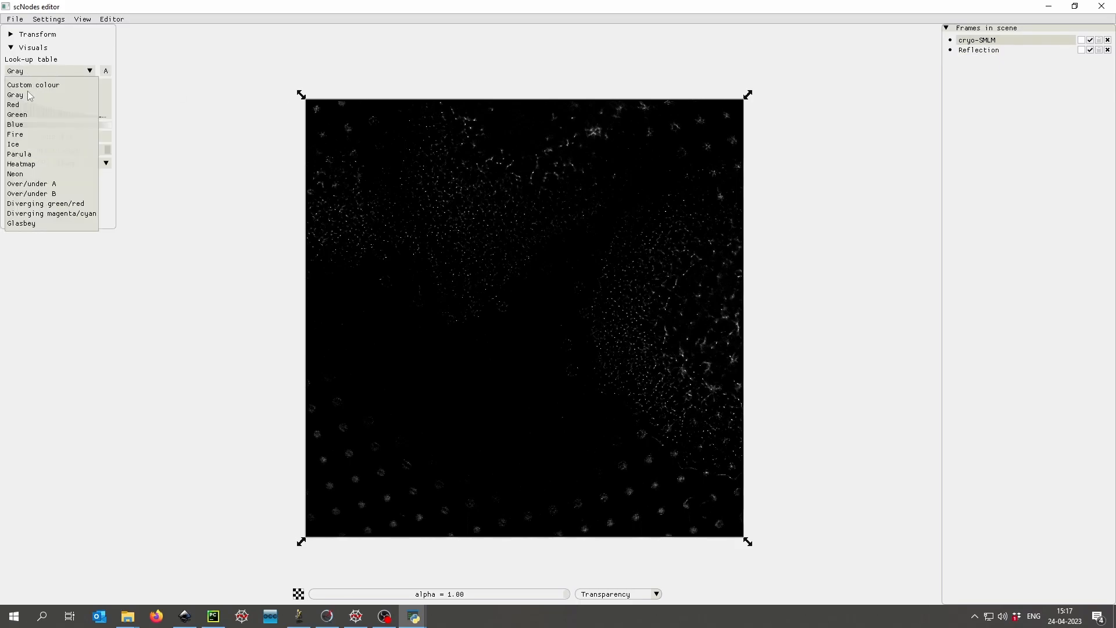
{"action": "left_click", "coordinate": [18, 115]}
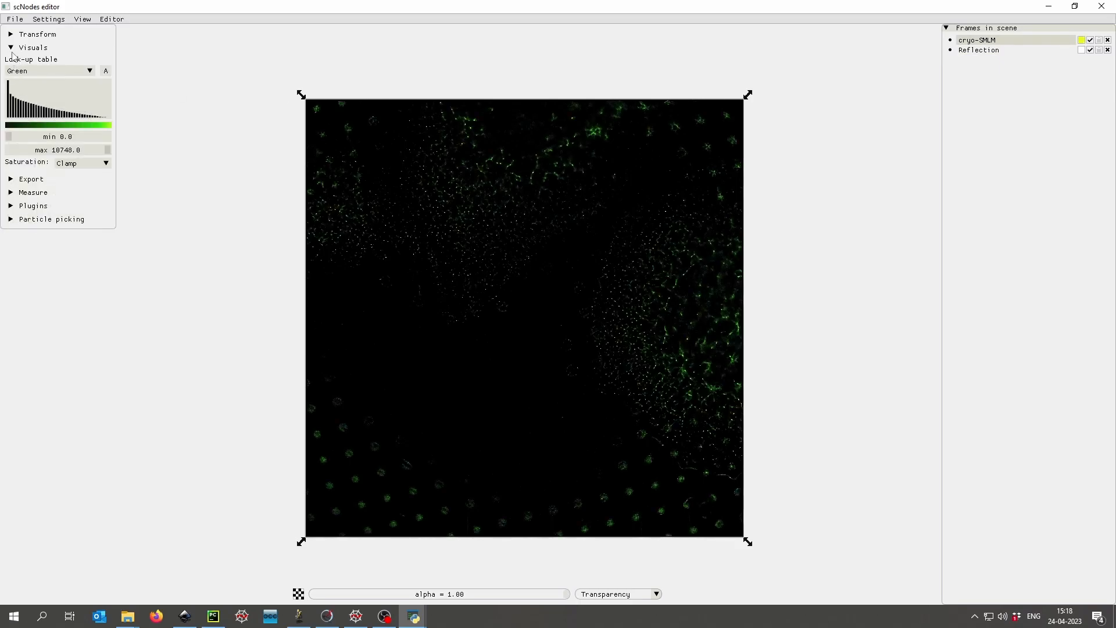
{"action": "left_click", "coordinate": [13, 48]}
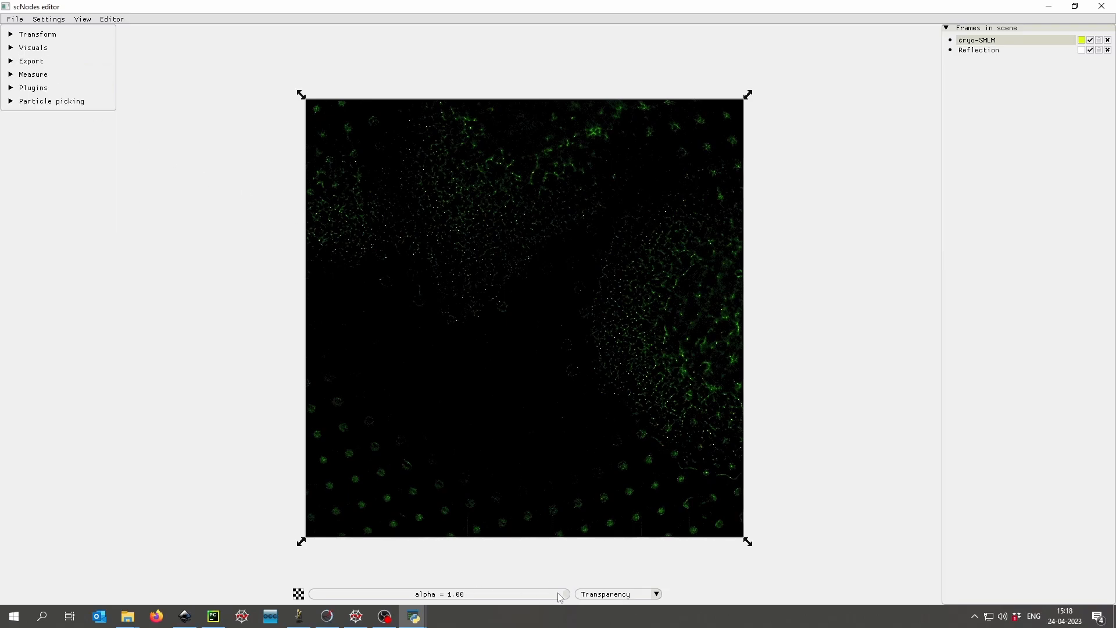
- Set the cryo-SMLM frame's blending mode to Sum over the reflection image, keeping alpha at 1.00
{"action": "left_click_drag", "start_coordinate": [567, 594], "coordinate": [588, 568]}
{"action": "left_click", "coordinate": [657, 593]}
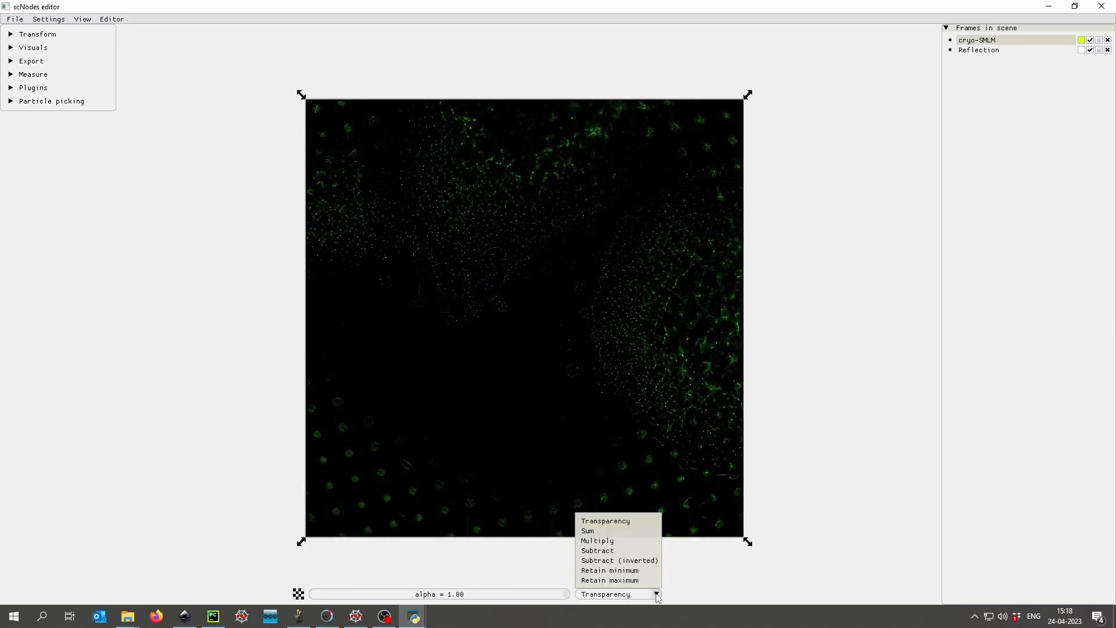
{"action": "left_click", "coordinate": [596, 531]}
{"action": "left_click_drag", "start_coordinate": [621, 383], "coordinate": [580, 367]}
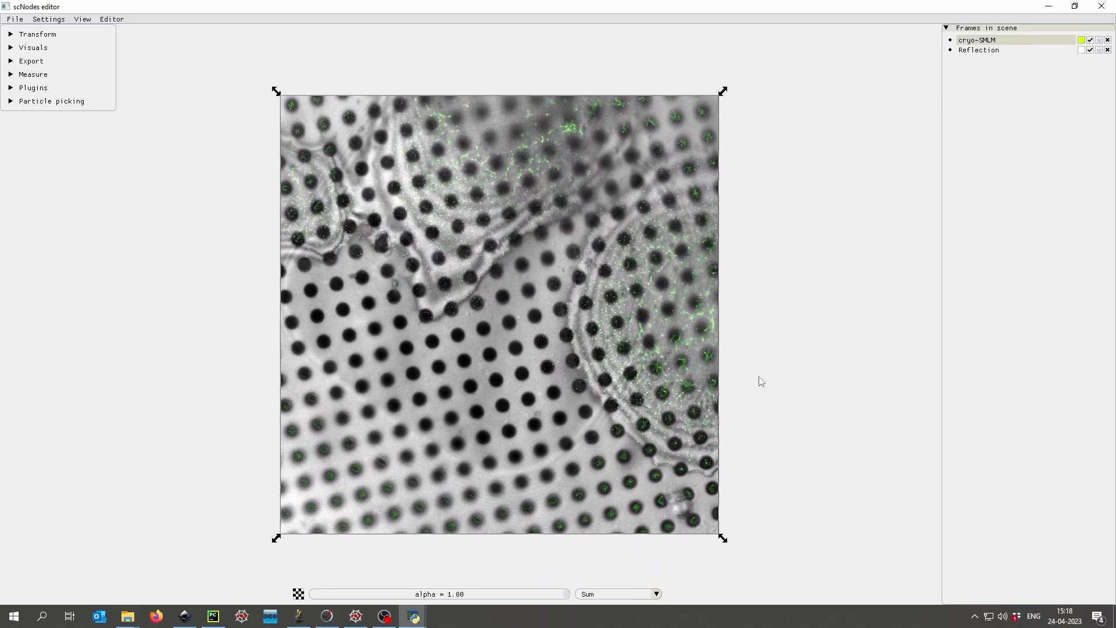
- Examine the green localizations up close over a grid hole at the edge of the large cell
{"action": "middle_click_drag", "start_coordinate": [756, 360], "coordinate": [747, 326]}
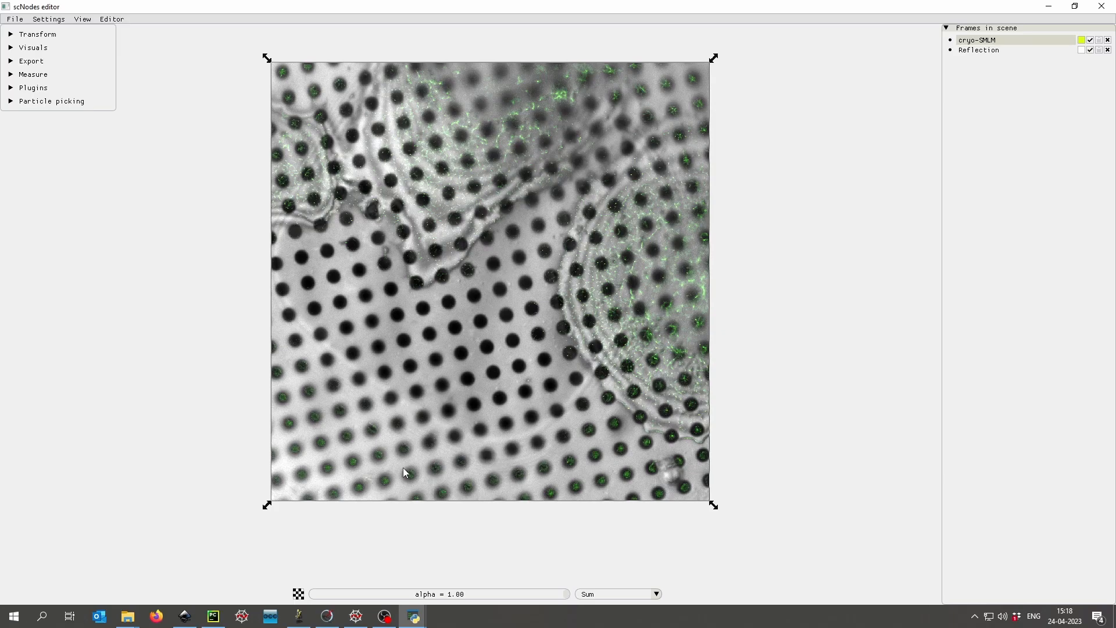
{"action": "scroll", "coordinate": [517, 340], "scroll_direction": "up", "scroll_amount": 5}
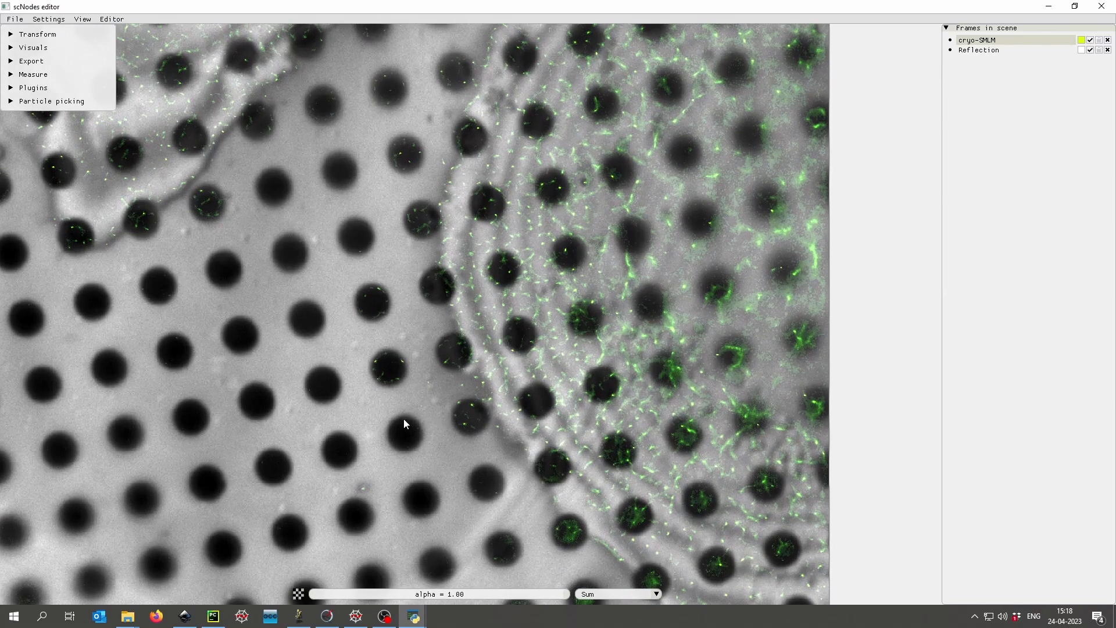
{"action": "scroll", "coordinate": [420, 285], "scroll_direction": "up", "scroll_amount": 8}
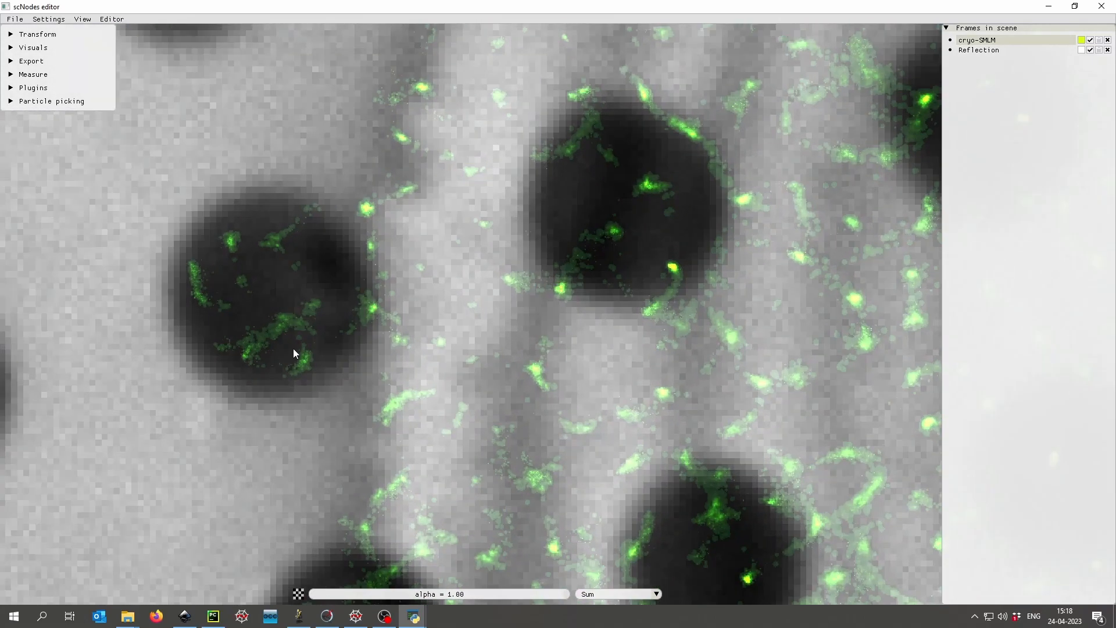
{"action": "left_click_drag", "start_coordinate": [294, 350], "coordinate": [530, 351]}
{"action": "scroll", "coordinate": [475, 327], "scroll_direction": "up", "scroll_amount": 3}
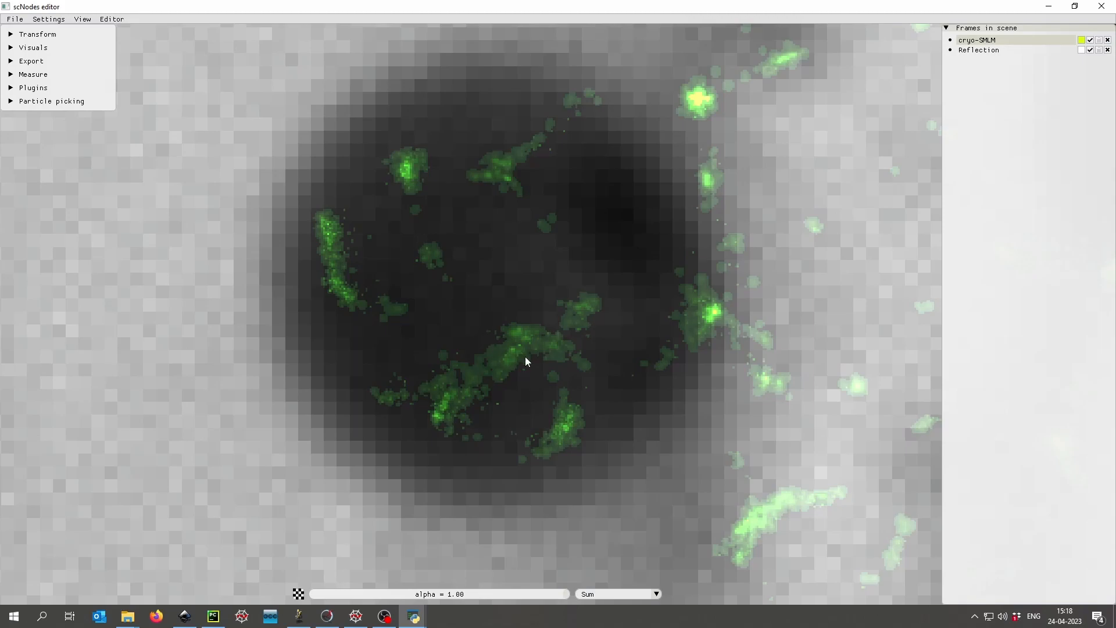
- Examine the green localizations against the grid holes and cell edges across the whole overlay
{"action": "left_click_drag", "start_coordinate": [524, 355], "coordinate": [543, 374]}
{"action": "scroll", "coordinate": [543, 361], "scroll_direction": "down", "scroll_amount": 4}
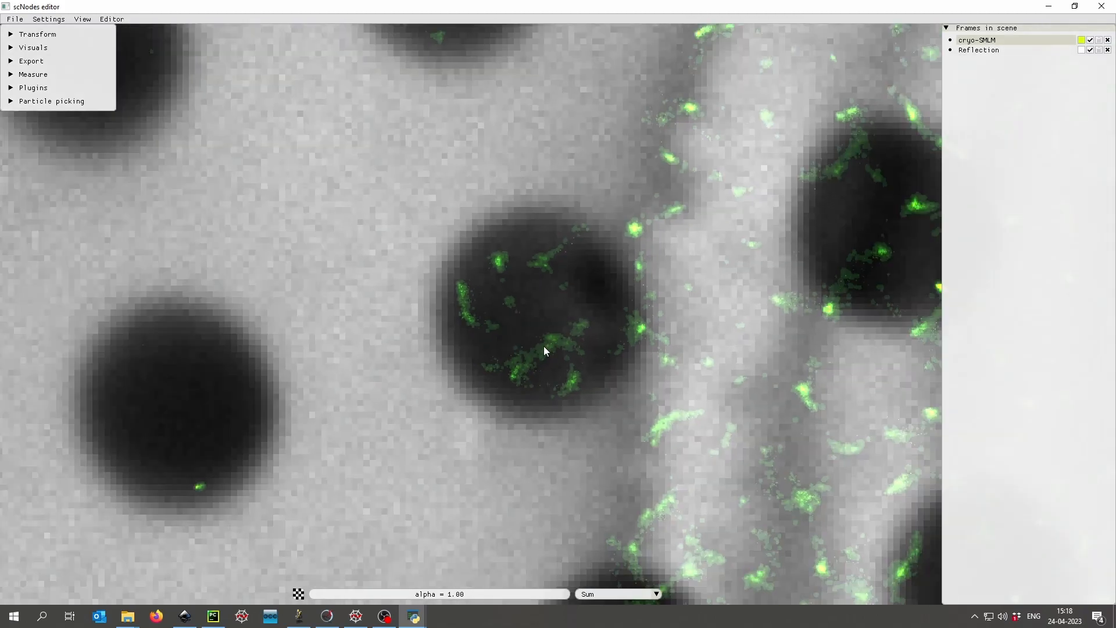
{"action": "scroll", "coordinate": [543, 346], "scroll_direction": "down", "scroll_amount": 10}
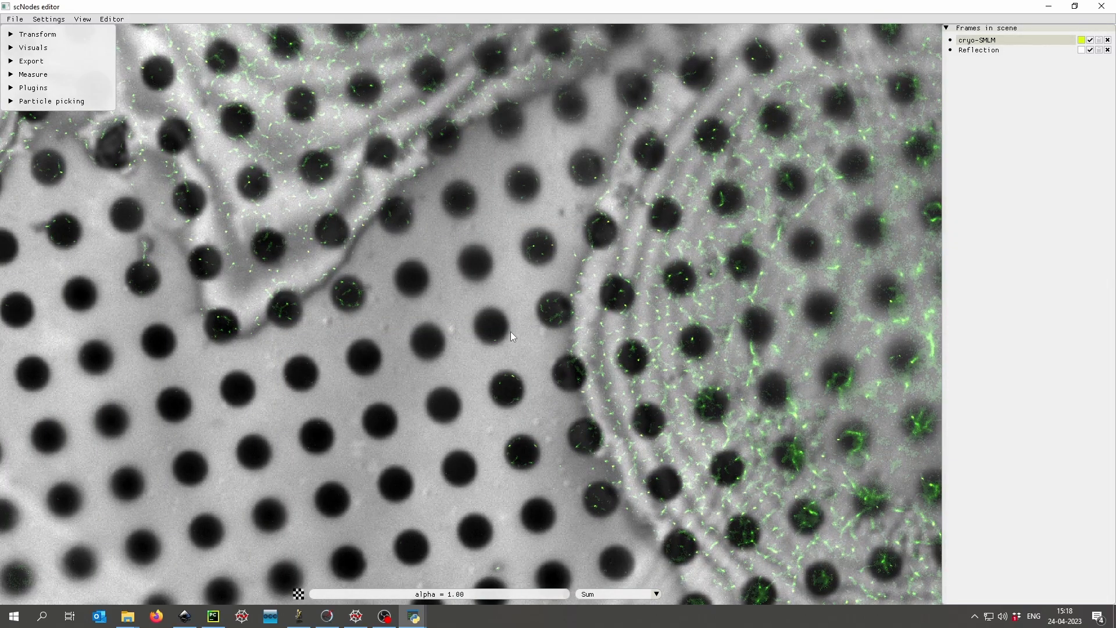
{"action": "left_click_drag", "start_coordinate": [510, 331], "coordinate": [531, 301]}
{"action": "scroll", "coordinate": [487, 318], "scroll_direction": "down", "scroll_amount": 3}
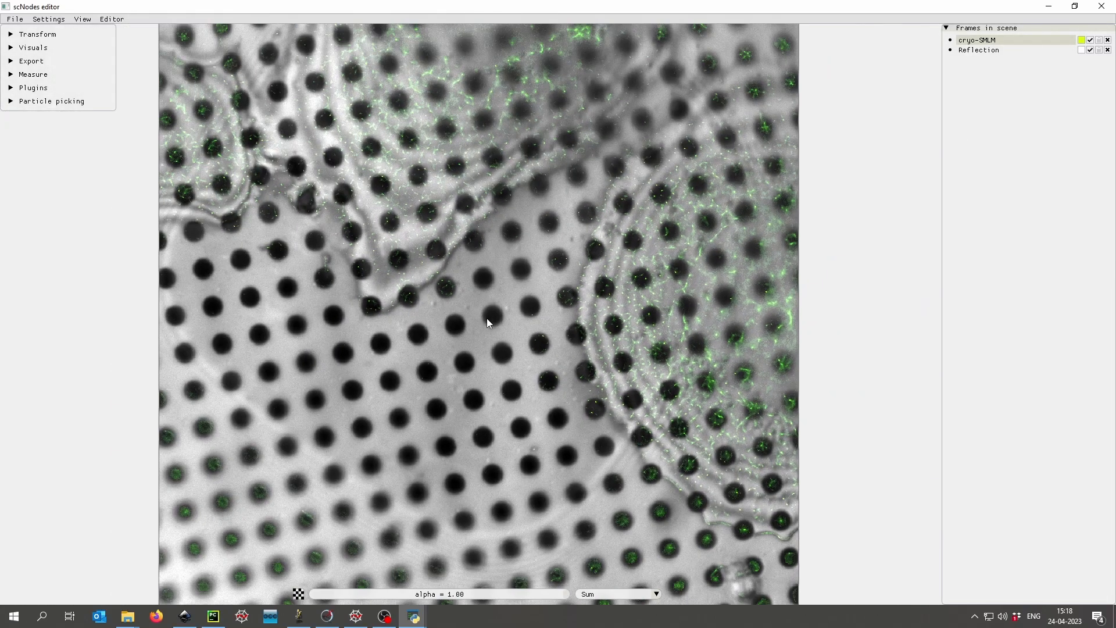
{"action": "left_click_drag", "start_coordinate": [478, 316], "coordinate": [491, 288]}
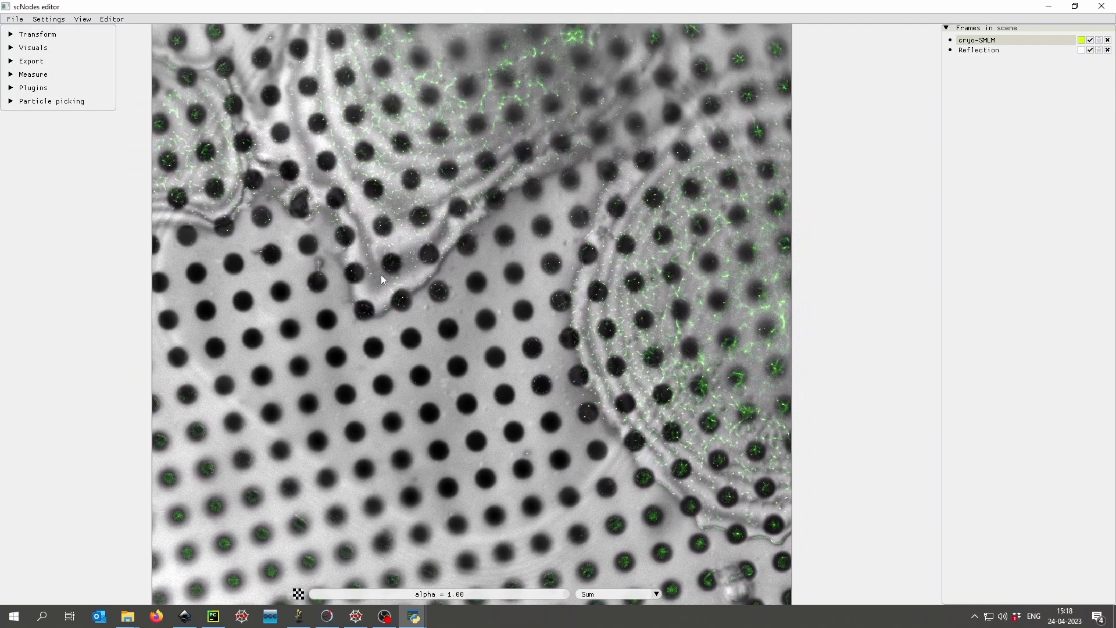
{"action": "scroll", "coordinate": [427, 282], "scroll_direction": "up", "scroll_amount": 4}
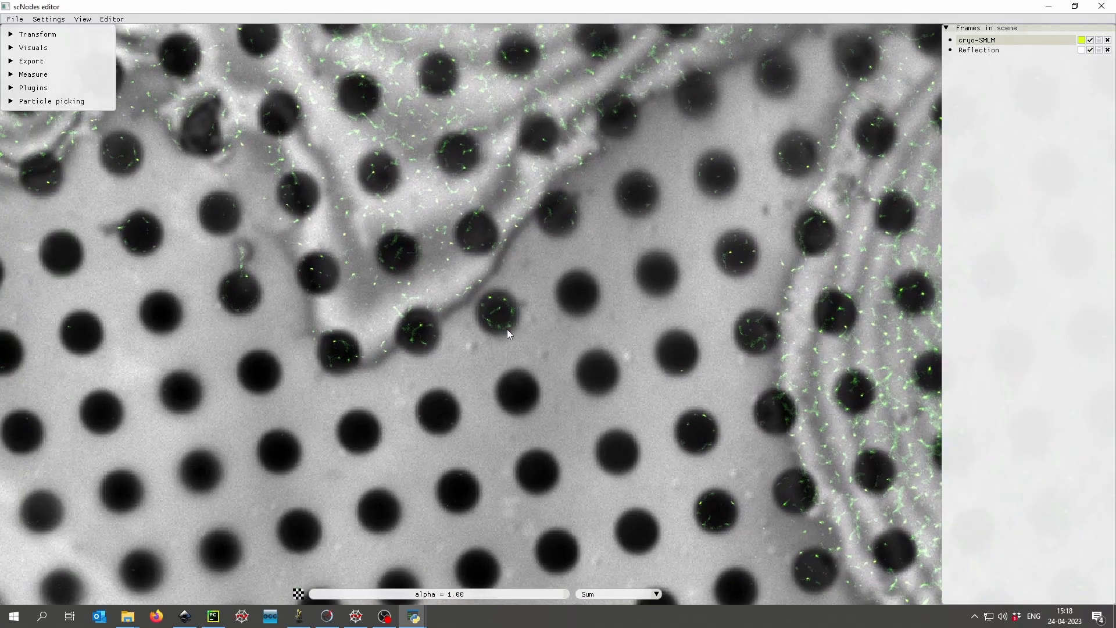
{"action": "left_click_drag", "start_coordinate": [507, 336], "coordinate": [493, 315]}
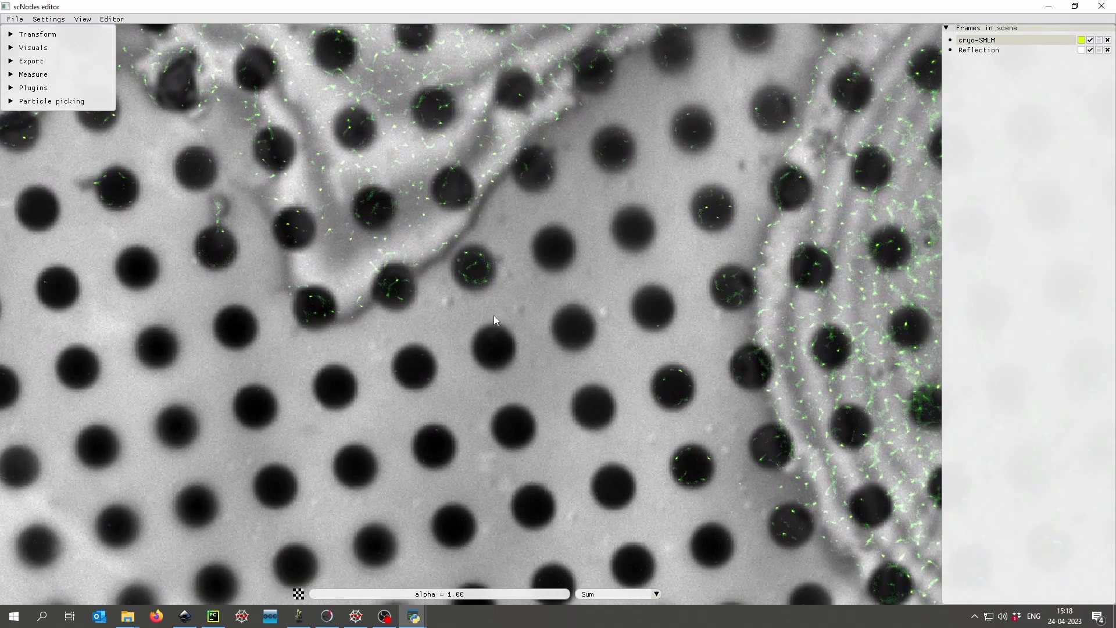
{"action": "scroll", "coordinate": [563, 327], "scroll_direction": "down", "scroll_amount": 4}
{"action": "mouse_move", "coordinate": [566, 312]}
{"action": "left_mouse_down"}
{"action": "mouse_move", "coordinate": [549, 337]}
{"action": "mouse_move", "coordinate": [551, 320]}
{"action": "left_mouse_up"}
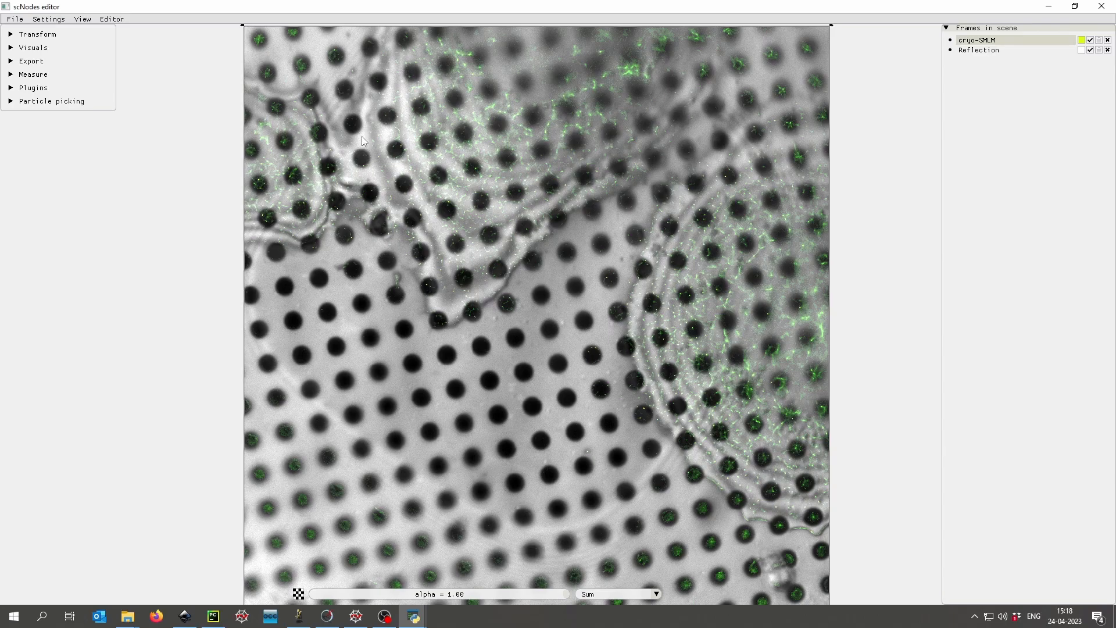
- Inspect the localizations in a grid hole at the lower edge of the large cell up close, ending on the full overlay
{"action": "left_click_drag", "start_coordinate": [546, 276], "coordinate": [498, 224]}
{"action": "scroll", "coordinate": [577, 259], "scroll_direction": "up", "scroll_amount": 5}
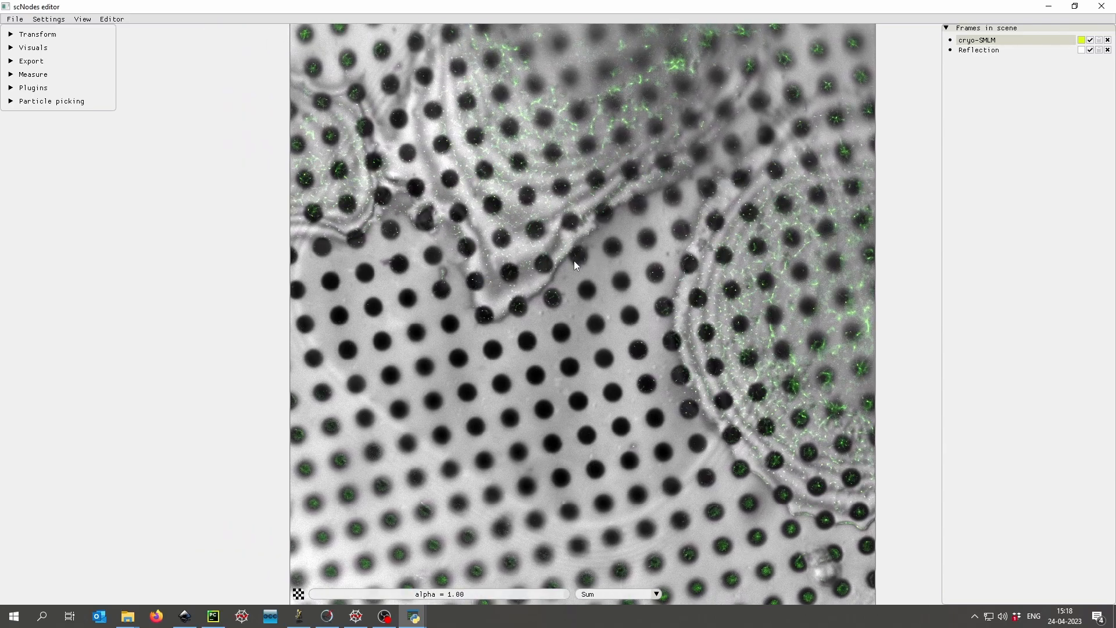
{"action": "scroll", "coordinate": [567, 269], "scroll_direction": "up", "scroll_amount": 1}
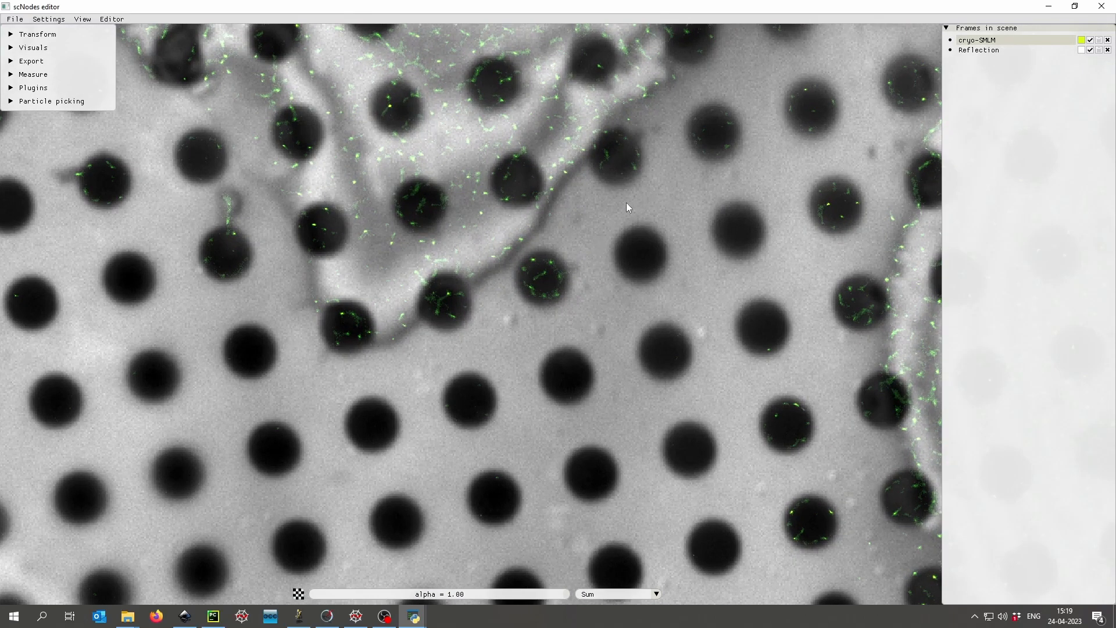
{"action": "left_click_drag", "start_coordinate": [626, 202], "coordinate": [605, 242]}
{"action": "left_click_drag", "start_coordinate": [690, 304], "coordinate": [464, 217]}
{"action": "left_click_drag", "start_coordinate": [605, 372], "coordinate": [587, 245]}
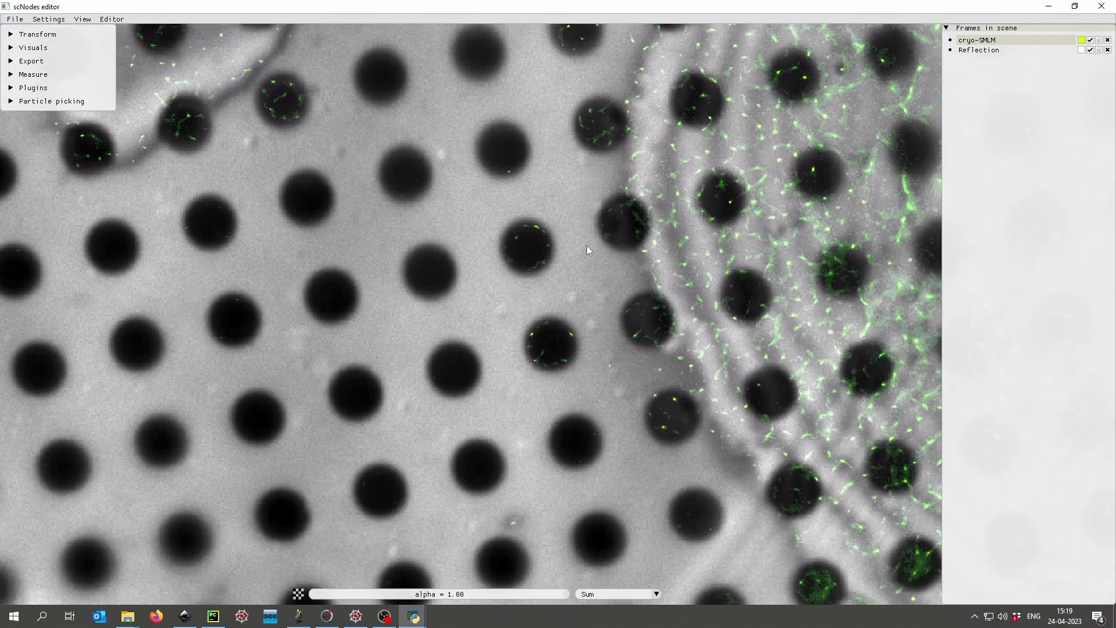
{"action": "scroll", "coordinate": [652, 354], "scroll_direction": "up", "scroll_amount": 2}
{"action": "scroll", "coordinate": [555, 303], "scroll_direction": "up", "scroll_amount": 2}
{"action": "scroll", "coordinate": [547, 333], "scroll_direction": "up", "scroll_amount": 3}
{"action": "scroll", "coordinate": [474, 337], "scroll_direction": "up", "scroll_amount": 3}
{"action": "scroll", "coordinate": [474, 337], "scroll_direction": "up", "scroll_amount": 2}
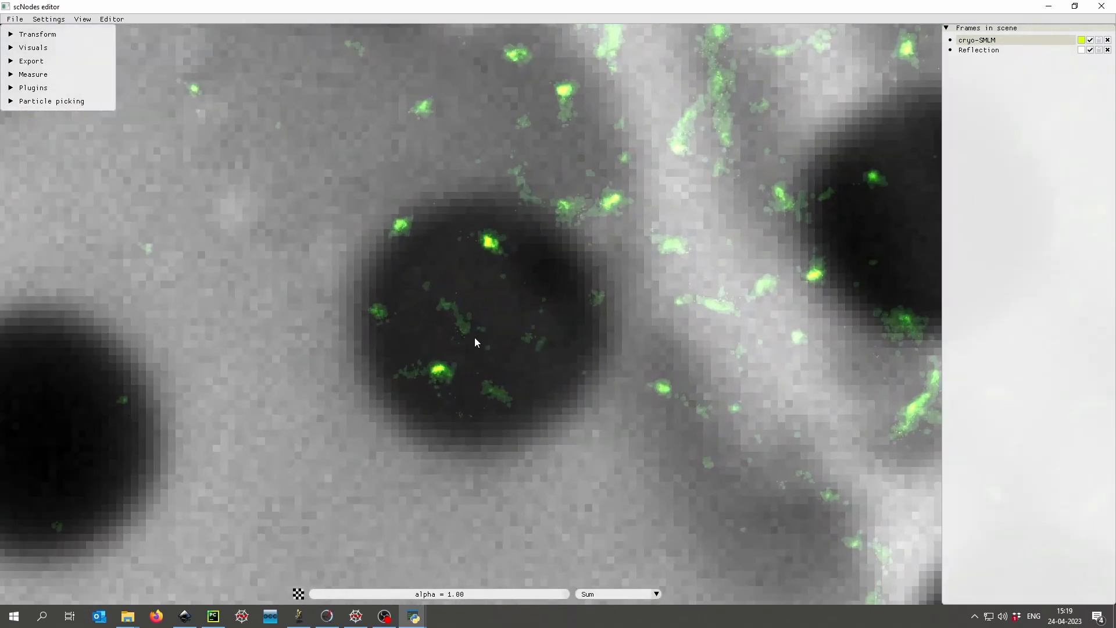
{"action": "scroll", "coordinate": [465, 337], "scroll_direction": "down", "scroll_amount": 15}
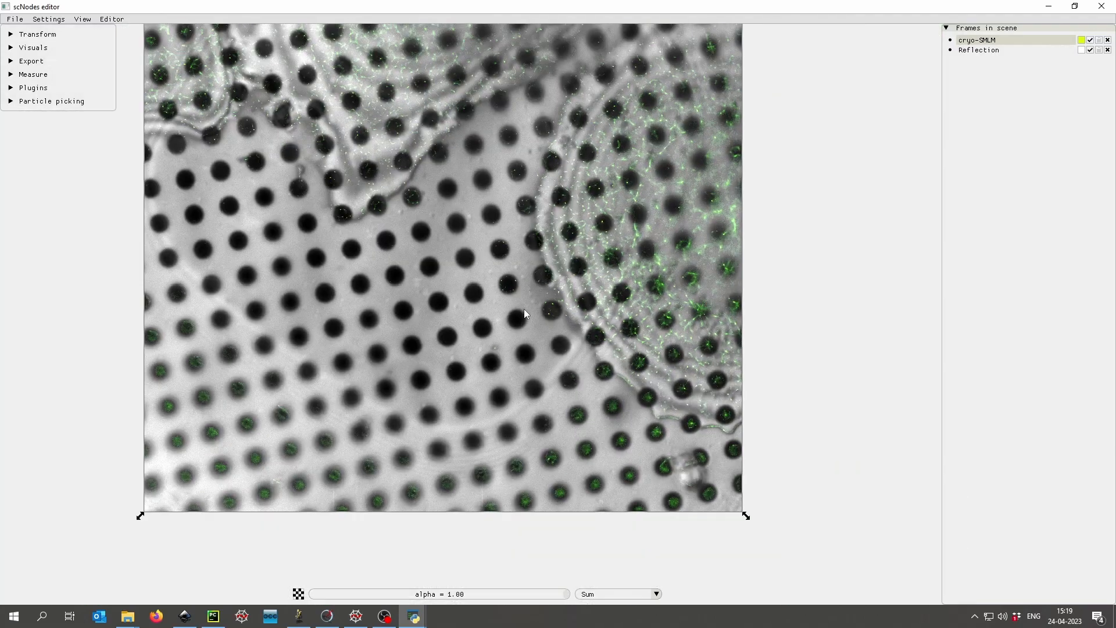
{"action": "scroll", "coordinate": [524, 309], "scroll_direction": "down", "scroll_amount": 3}
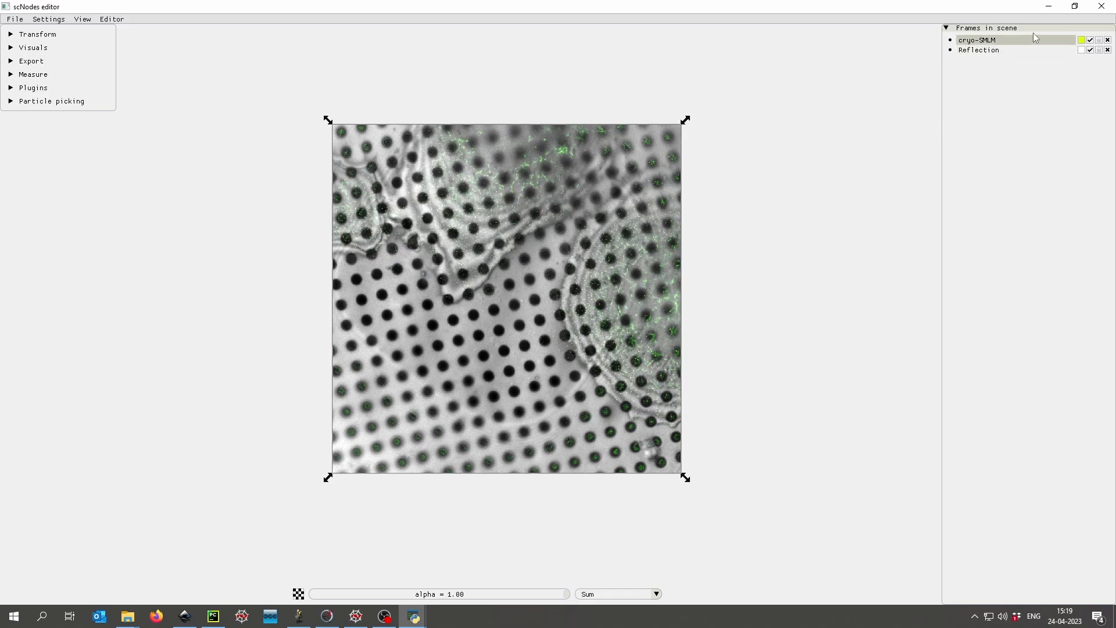
- Parent the cryo-SMLM frame to the Reflection frame and lock the cryo-SMLM frame
{"action": "mouse_move", "coordinate": [982, 45]}
{"action": "left_mouse_down"}
{"action": "mouse_move", "coordinate": [870, 81]}
{"action": "mouse_move", "coordinate": [990, 89]}
{"action": "mouse_move", "coordinate": [988, 61]}
{"action": "mouse_move", "coordinate": [972, 56]}
{"action": "left_mouse_up"}
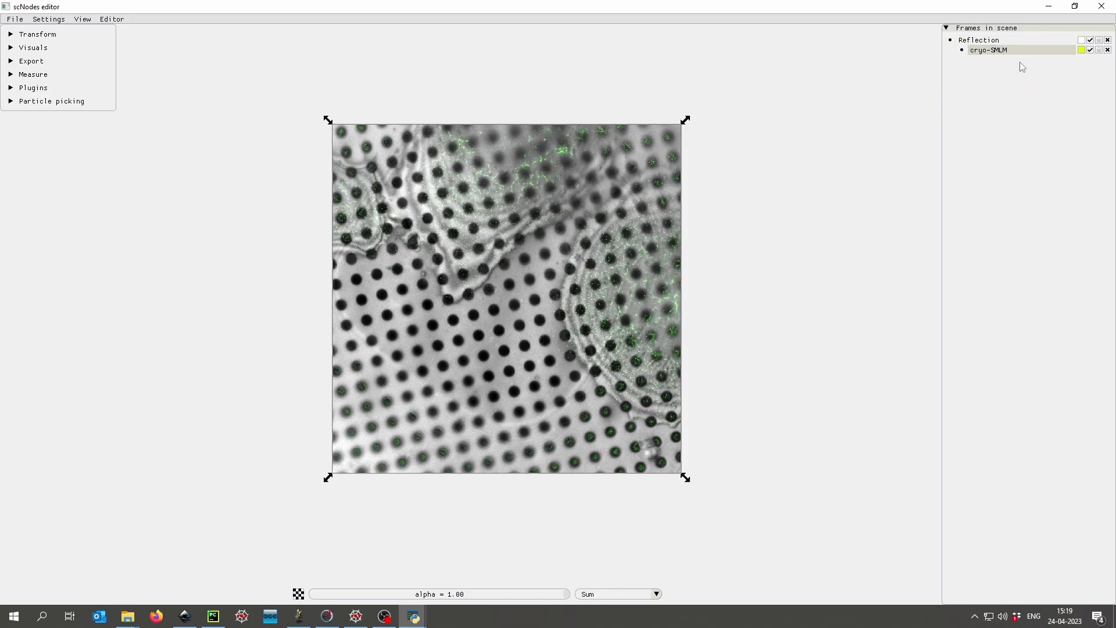
{"action": "left_click", "coordinate": [1098, 51]}
{"action": "left_click", "coordinate": [969, 41]}
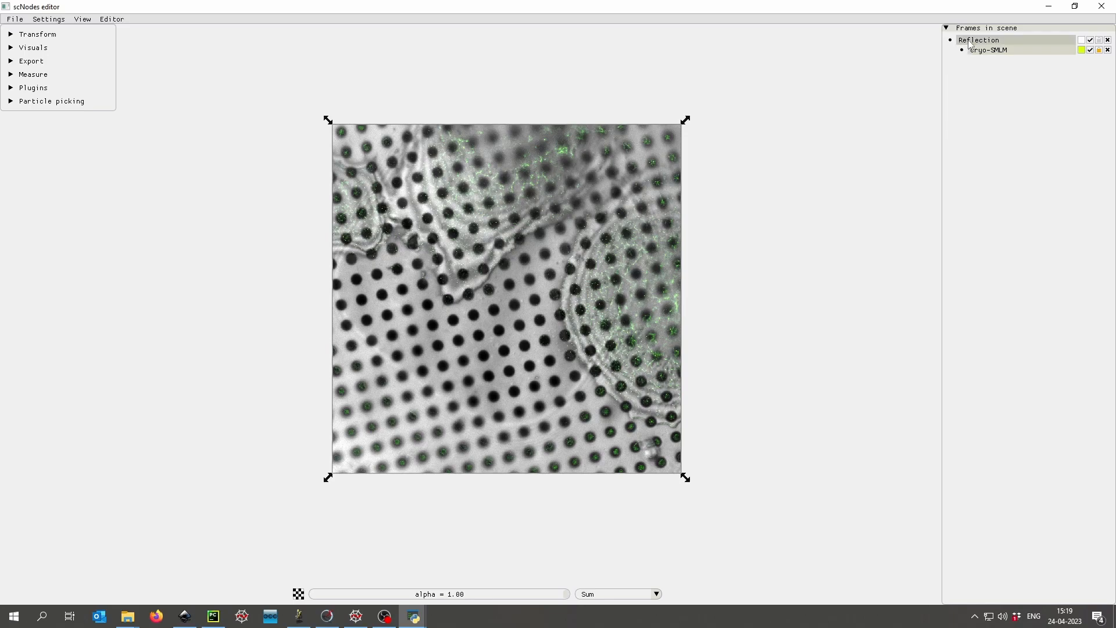
{"action": "left_click", "coordinate": [490, 220]}
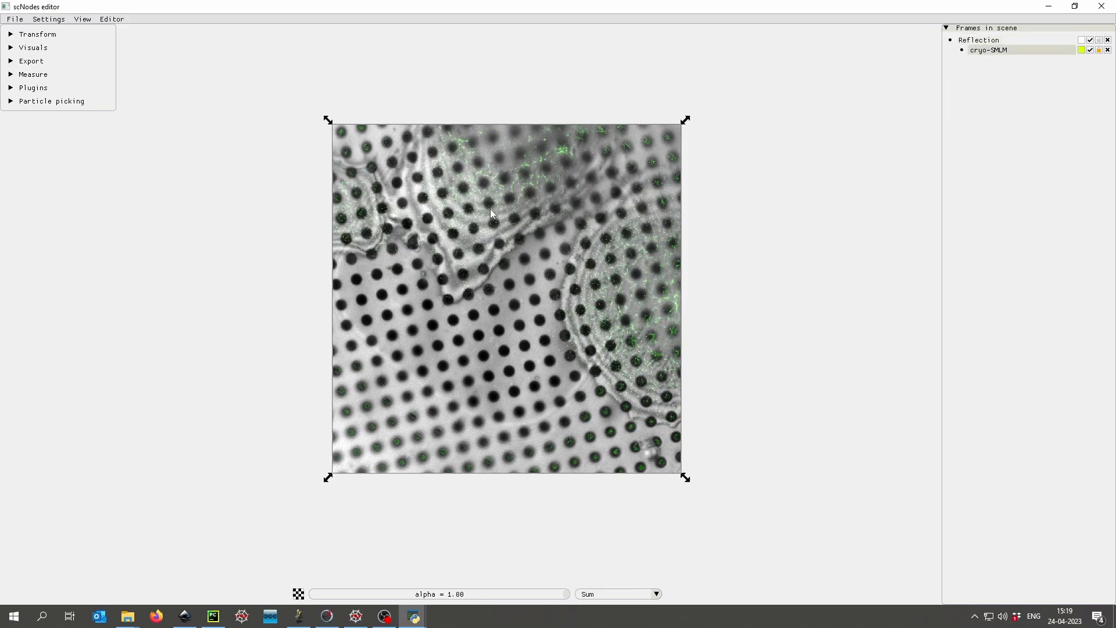
{"action": "left_click", "coordinate": [992, 38]}
{"action": "left_click", "coordinate": [613, 197]}
{"action": "left_click_drag", "start_coordinate": [278, 246], "coordinate": [198, 261]}
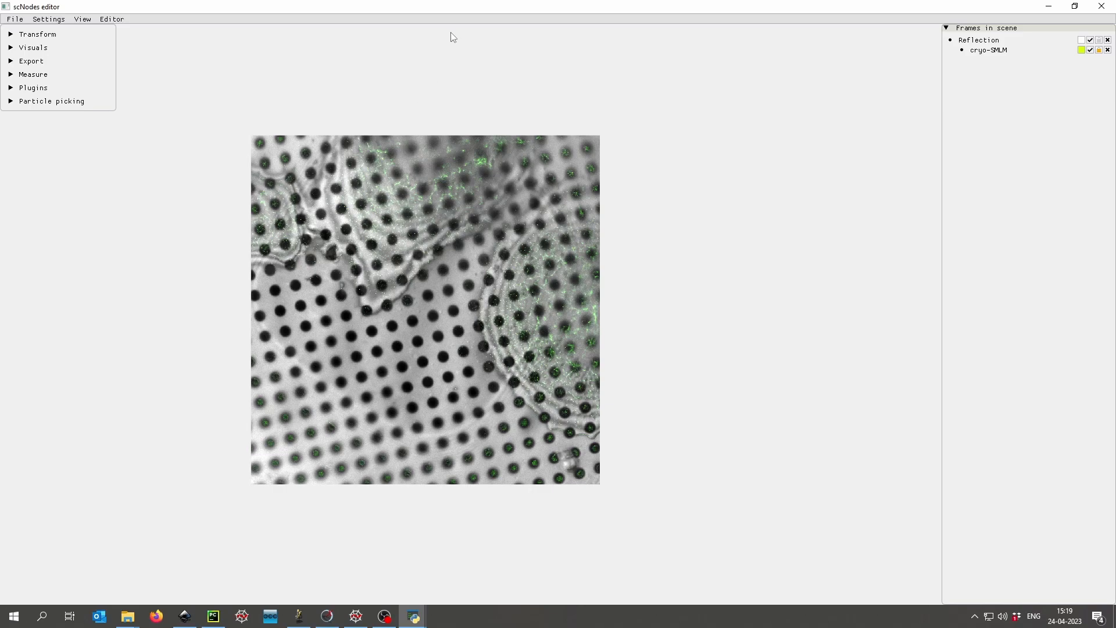
- Restore the editor to a smaller window and place an enlarged File Explorer window showing Tutorial_dataset beside it
{"action": "left_click", "coordinate": [1076, 13]}
{"action": "left_click_drag", "start_coordinate": [738, 110], "coordinate": [423, 90]}
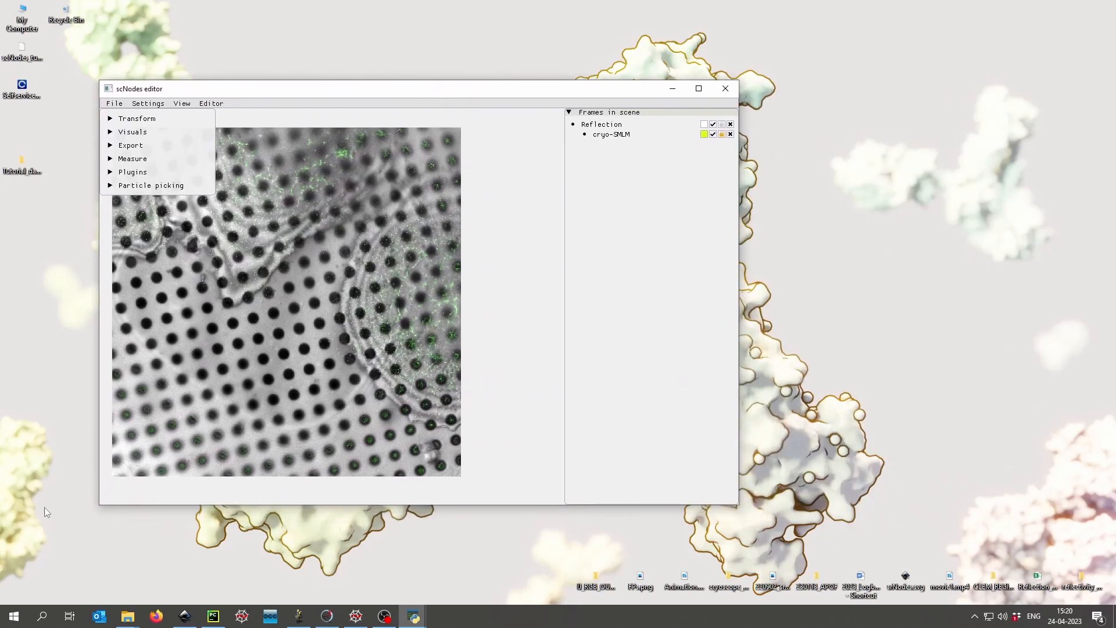
{"action": "mouse_move", "coordinate": [127, 615]}
{"action": "left_click", "coordinate": [165, 559]}
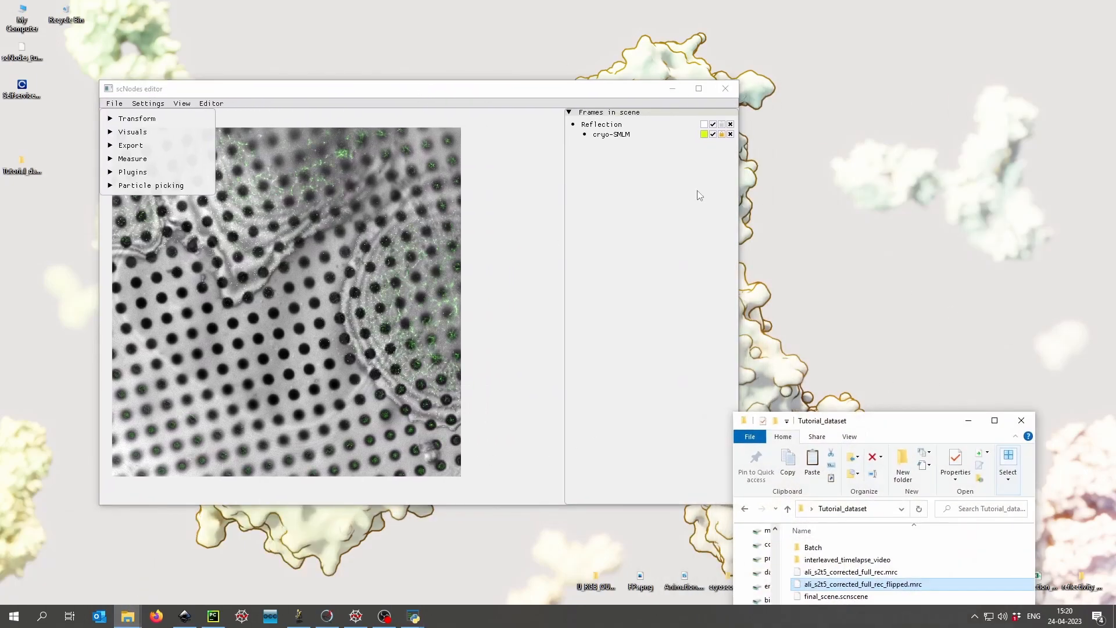
{"action": "left_click_drag", "start_coordinate": [844, 420], "coordinate": [898, 118]}
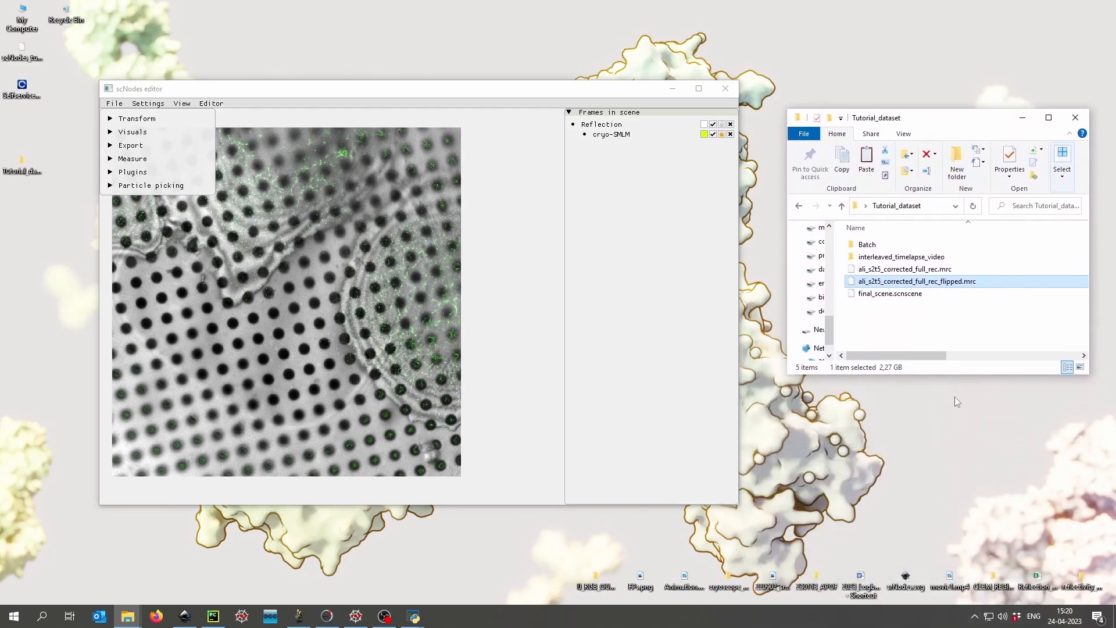
{"action": "left_click_drag", "start_coordinate": [949, 375], "coordinate": [950, 471]}
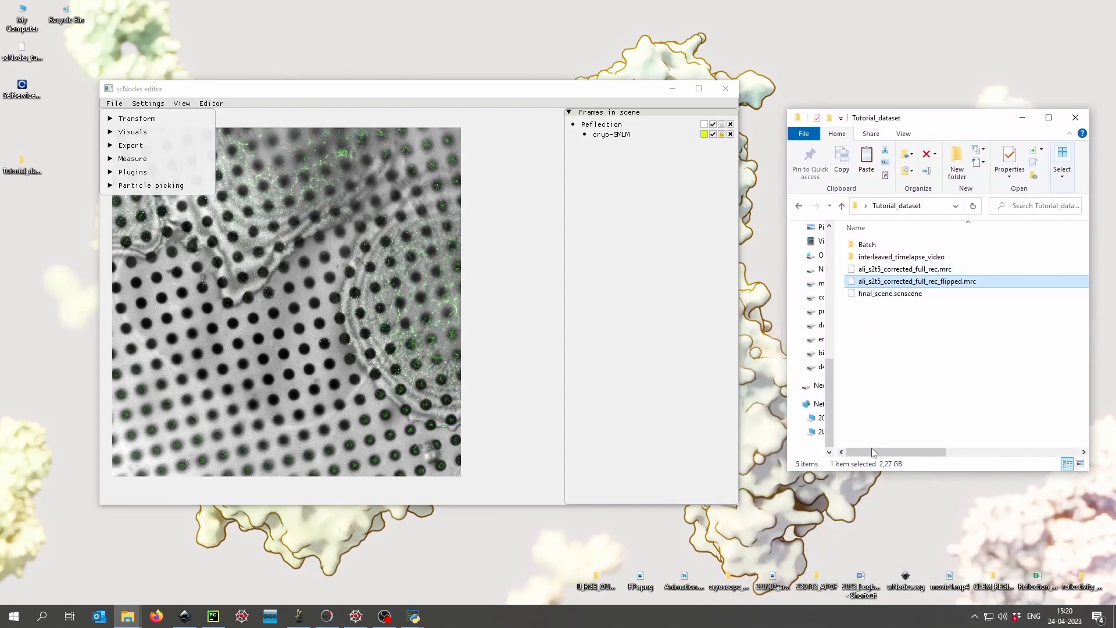
- Open the Batch folder and widen its file list so the file names are readable
{"action": "left_click", "coordinate": [924, 281]}
{"action": "left_click", "coordinate": [914, 329]}
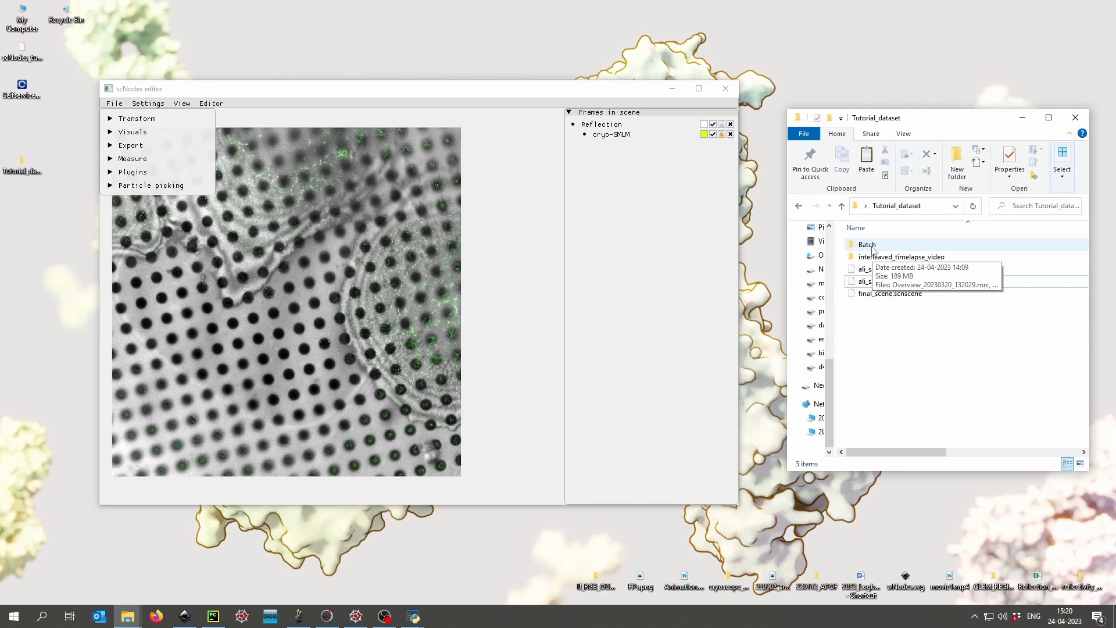
{"action": "double_click", "coordinate": [867, 244]}
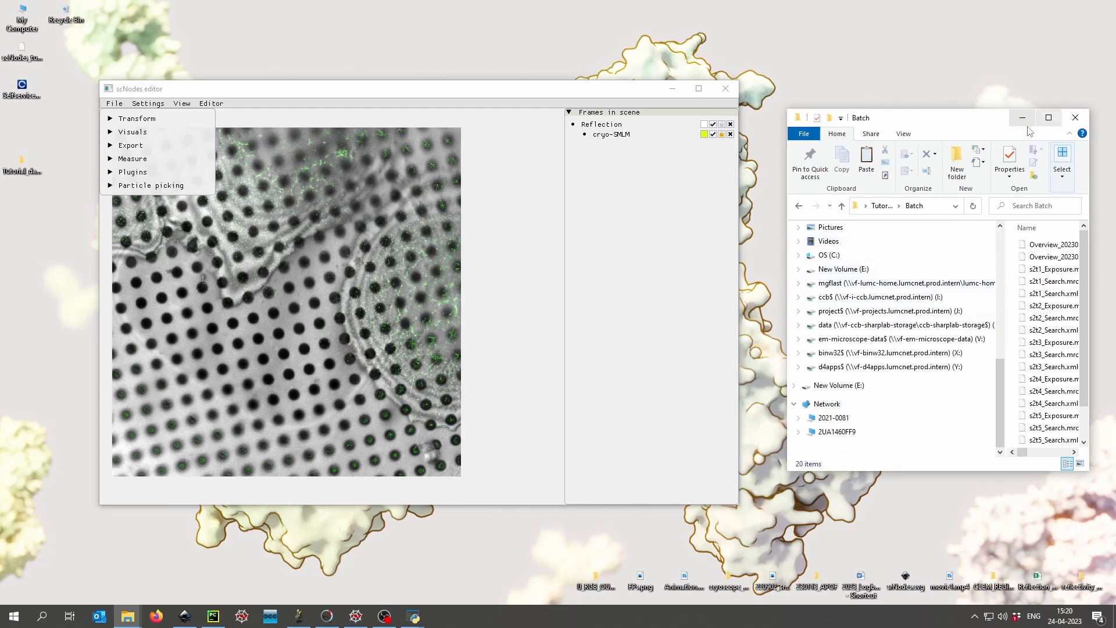
{"action": "left_click_drag", "start_coordinate": [1005, 258], "coordinate": [826, 258]}
{"action": "left_click", "coordinate": [881, 283]}
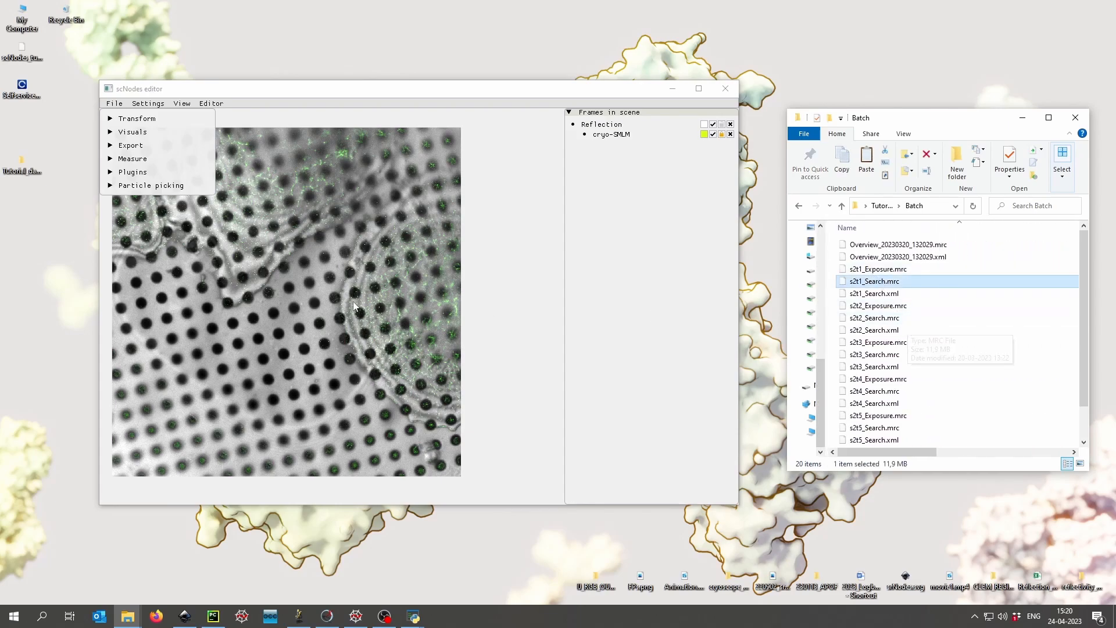
{"action": "key", "text": "alt+Left"}
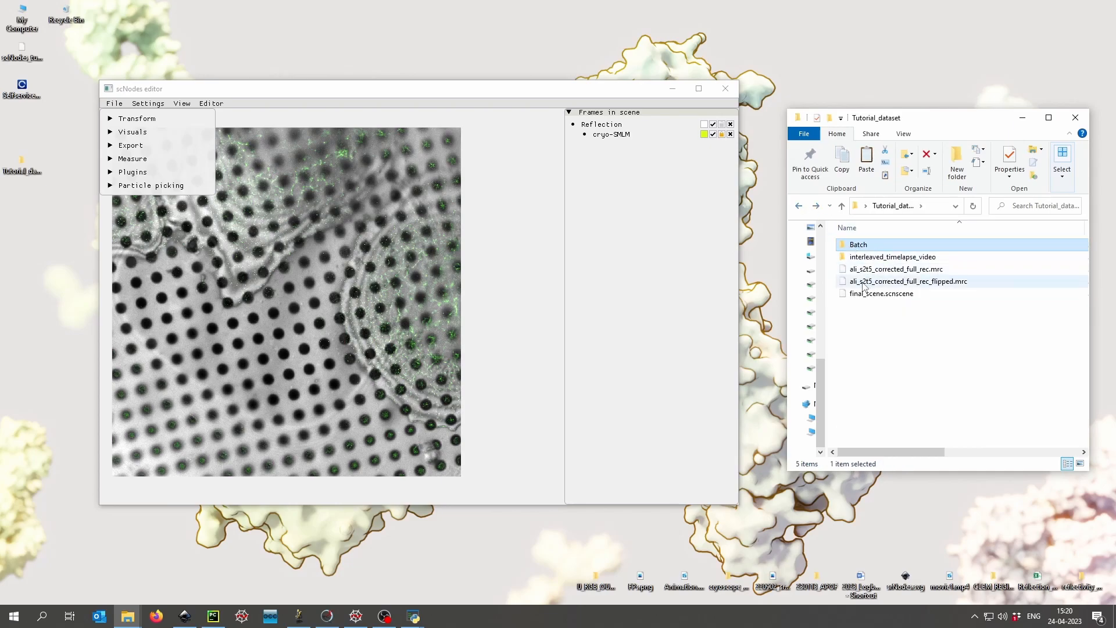
{"action": "key", "text": "alt+Right"}
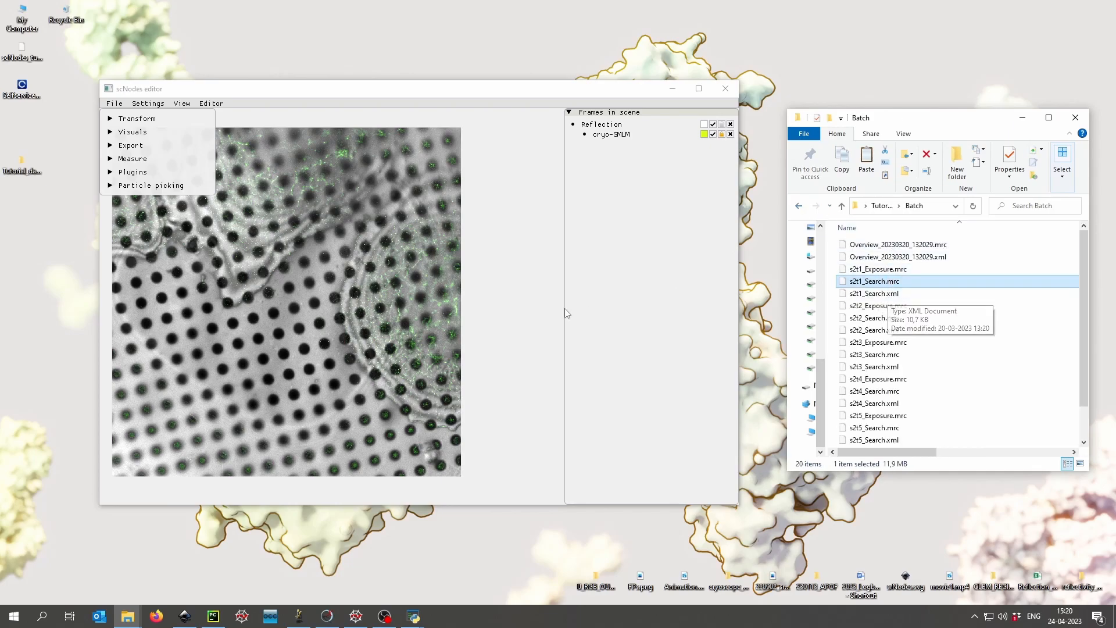
- Import Overview_20230320_132029.mrc into the editor scene and place it below the reflection image
{"action": "middle_click_drag", "start_coordinate": [461, 320], "coordinate": [488, 307]}
{"action": "scroll", "coordinate": [468, 316], "scroll_direction": "down", "scroll_amount": 3}
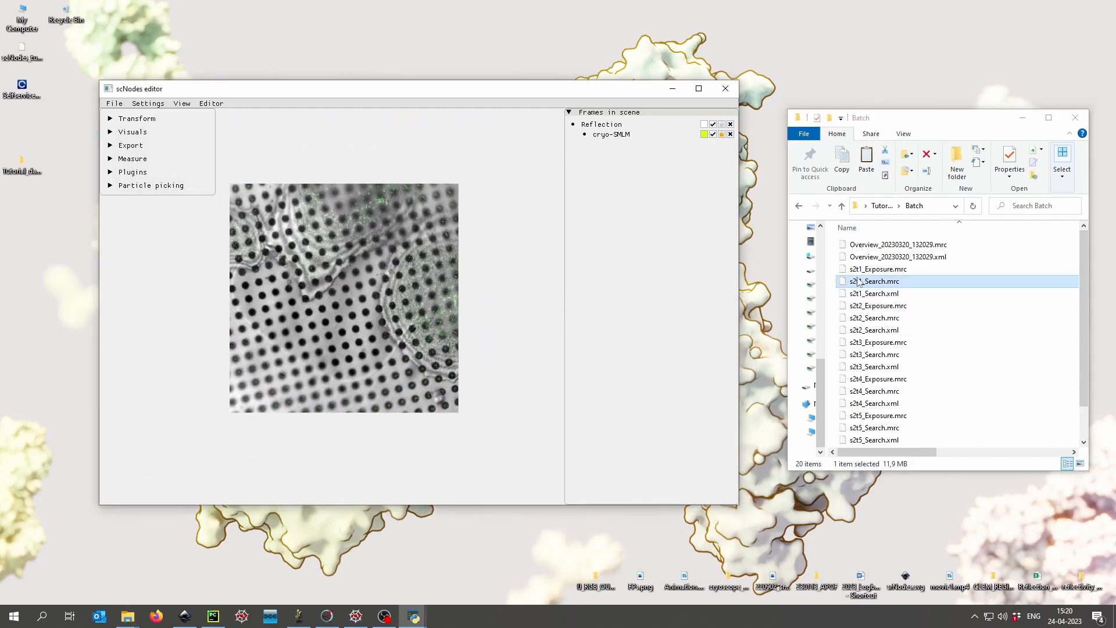
{"action": "left_click_drag", "start_coordinate": [877, 247], "coordinate": [443, 296]}
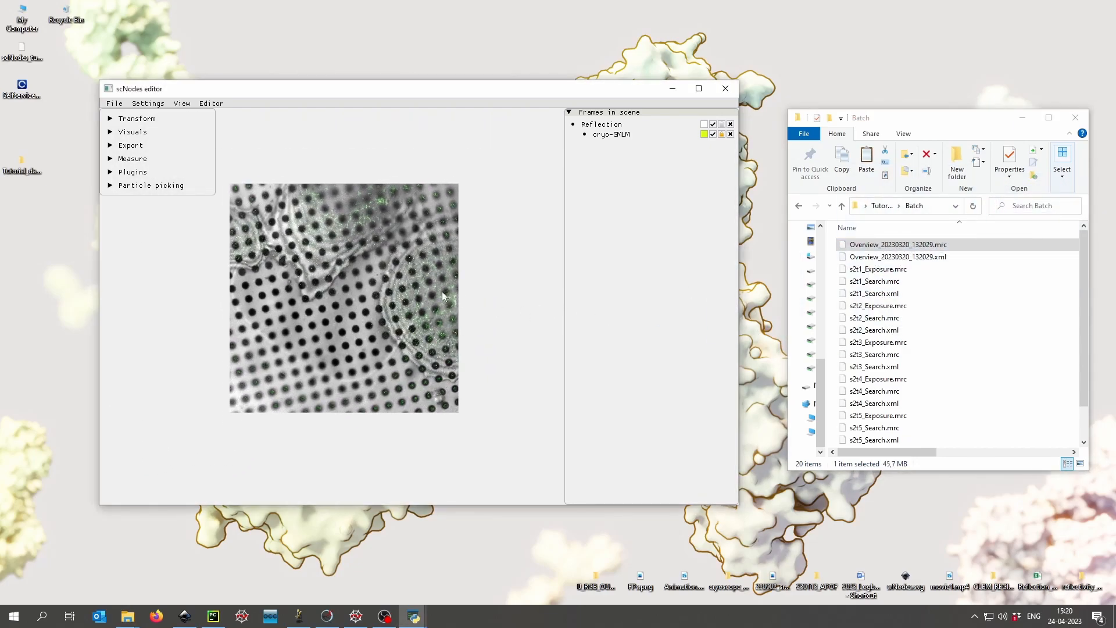
{"action": "middle_click_drag", "start_coordinate": [462, 294], "coordinate": [417, 285]}
{"action": "left_click_drag", "start_coordinate": [454, 298], "coordinate": [404, 466]}
{"action": "middle_click_drag", "start_coordinate": [379, 392], "coordinate": [465, 317]}
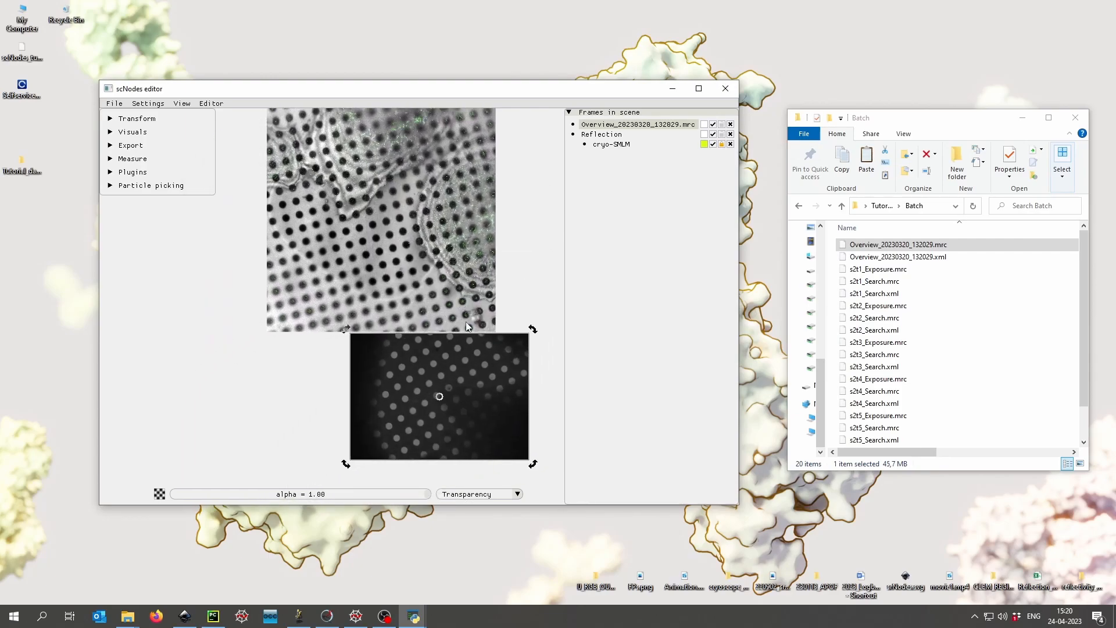
{"action": "left_click_drag", "start_coordinate": [482, 388], "coordinate": [441, 398]}
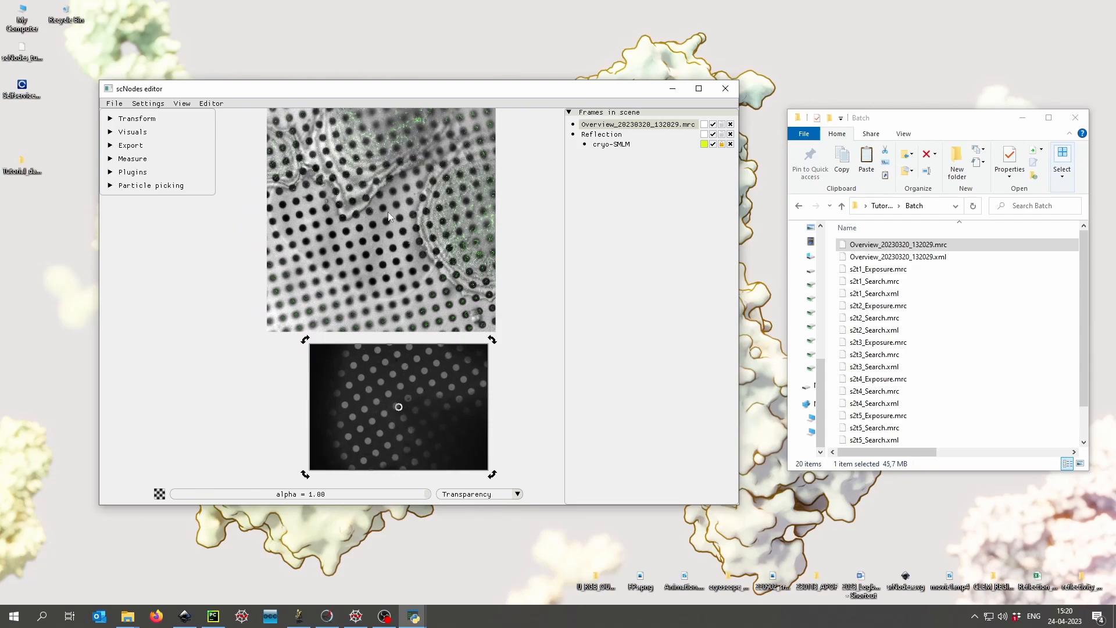
- Maximize the editor window and hide the cryo-SMLM frame
{"action": "left_click", "coordinate": [699, 88]}
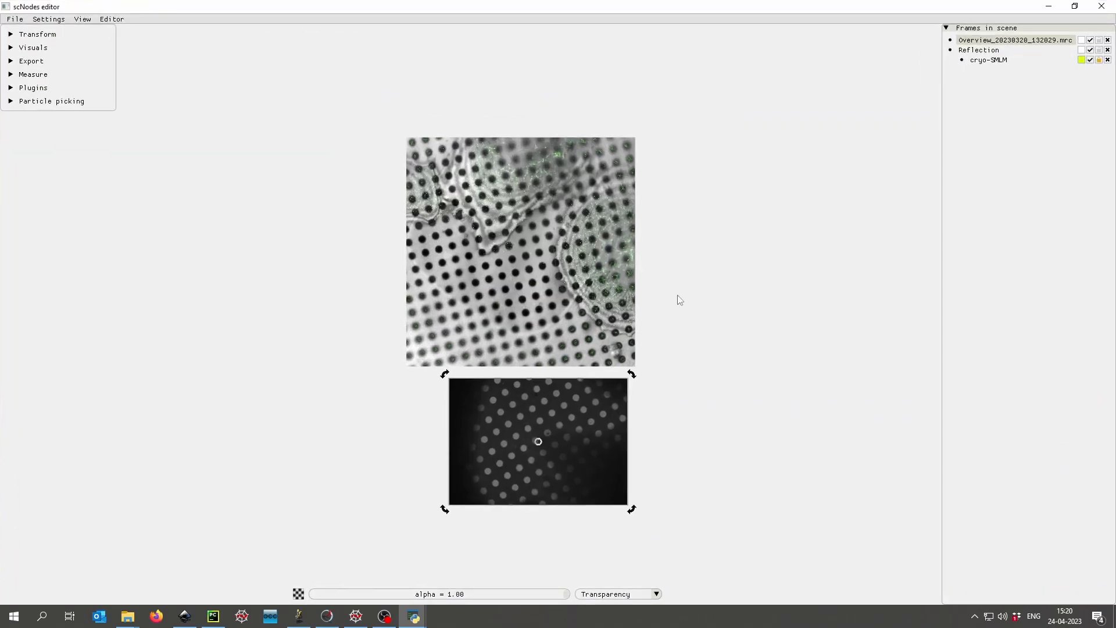
{"action": "left_click", "coordinate": [988, 60]}
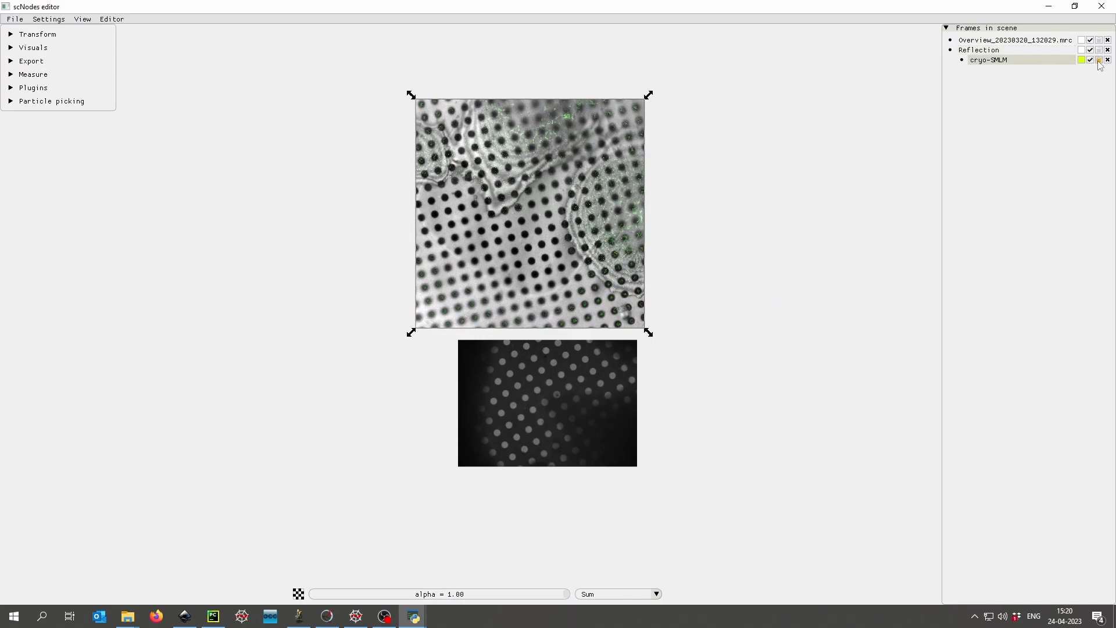
{"action": "left_click", "coordinate": [1090, 60]}
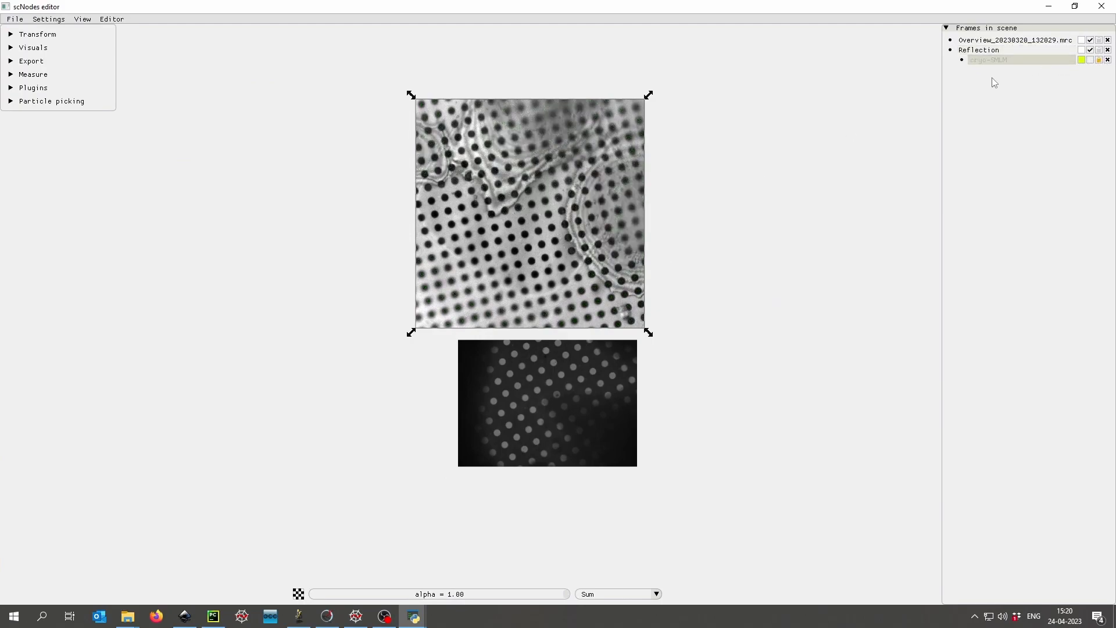
- Arrange the Reflection and overview frames side by side, and make the cryo-SMLM frame visible again
{"action": "left_click", "coordinate": [995, 50]}
{"action": "left_click_drag", "start_coordinate": [557, 166], "coordinate": [344, 198]}
{"action": "middle_click_drag", "start_coordinate": [494, 274], "coordinate": [561, 263]}
{"action": "scroll", "coordinate": [562, 263], "scroll_direction": "up", "scroll_amount": 4}
{"action": "left_click_drag", "start_coordinate": [642, 361], "coordinate": [632, 232]}
{"action": "middle_click_drag", "start_coordinate": [621, 204], "coordinate": [644, 254]}
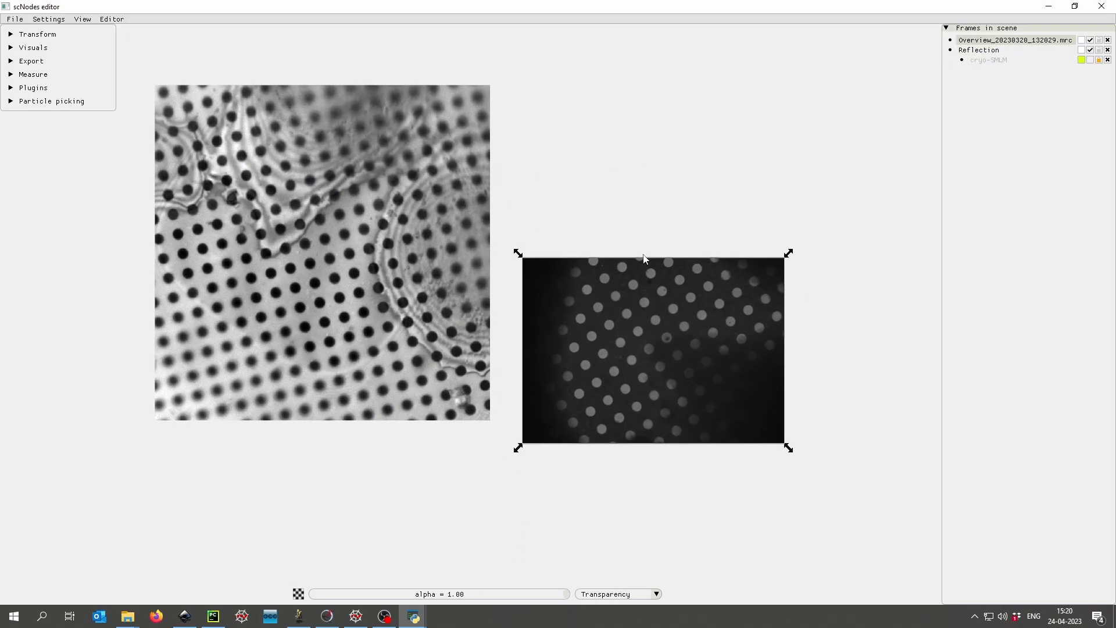
{"action": "left_click", "coordinate": [1090, 60]}
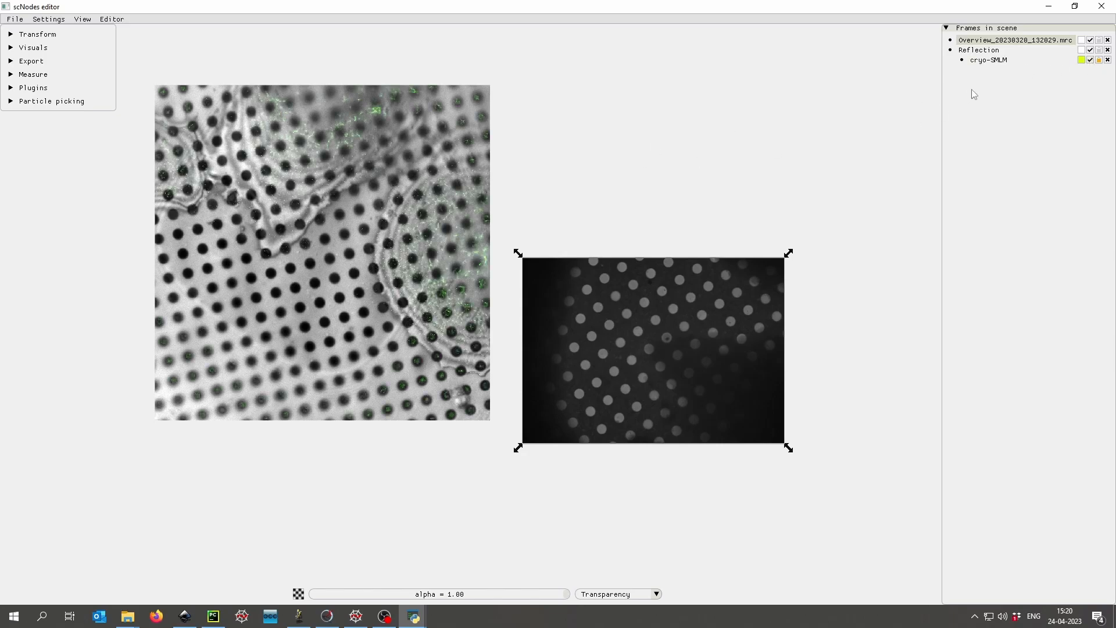
- Hide the cryo-SMLM frame and move the overview frame up so it sits level beside the Reflection frame
{"action": "left_click", "coordinate": [380, 184]}
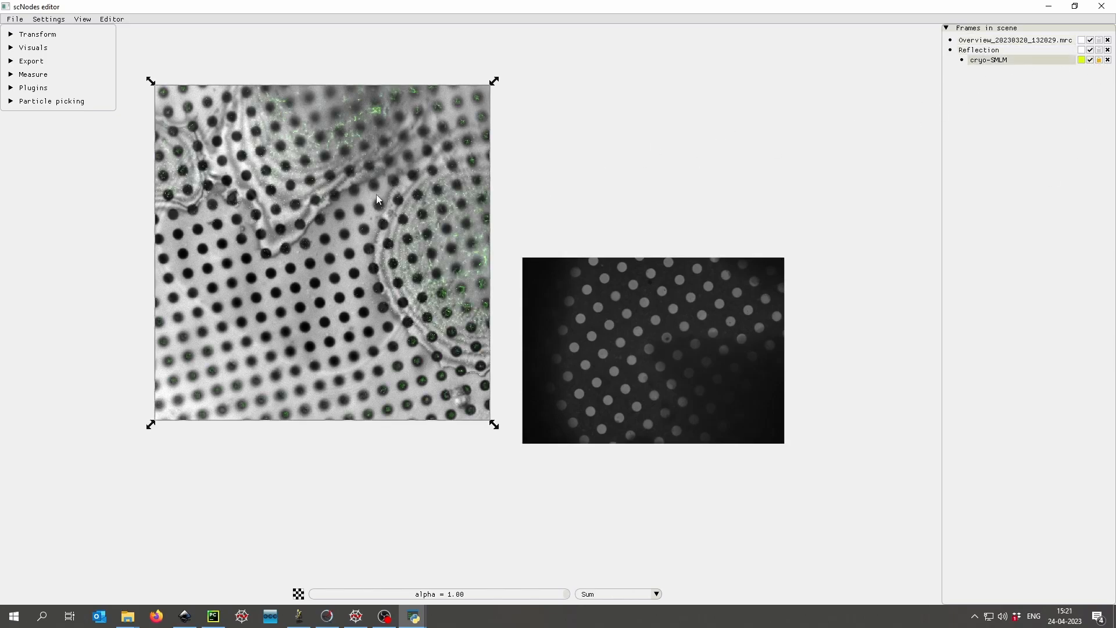
{"action": "middle_click_drag", "start_coordinate": [511, 184], "coordinate": [551, 220]}
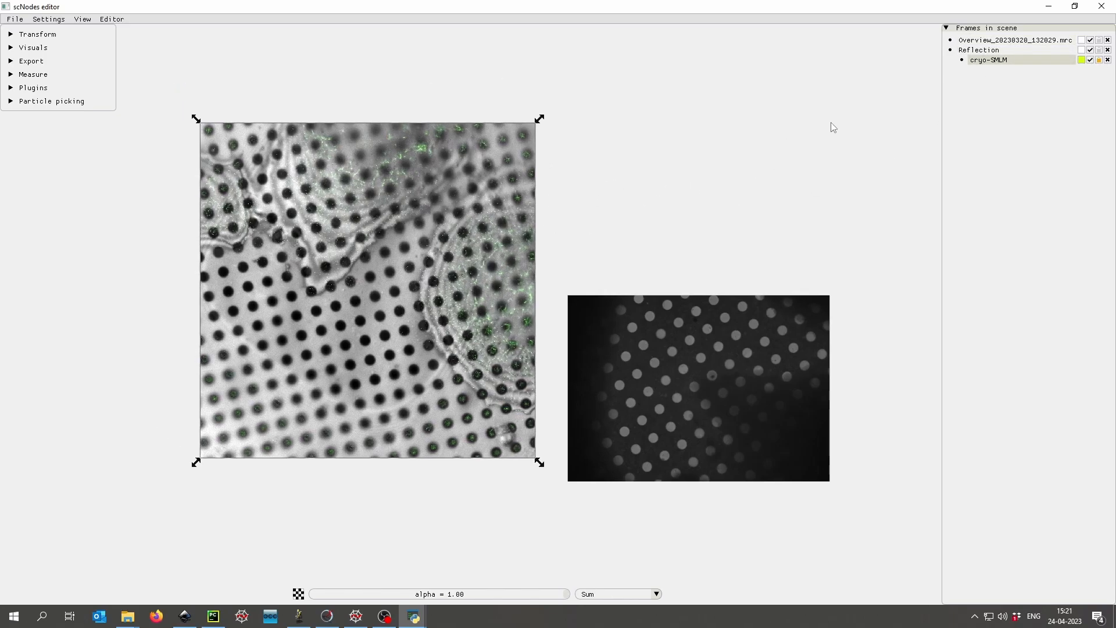
{"action": "left_click", "coordinate": [1088, 60]}
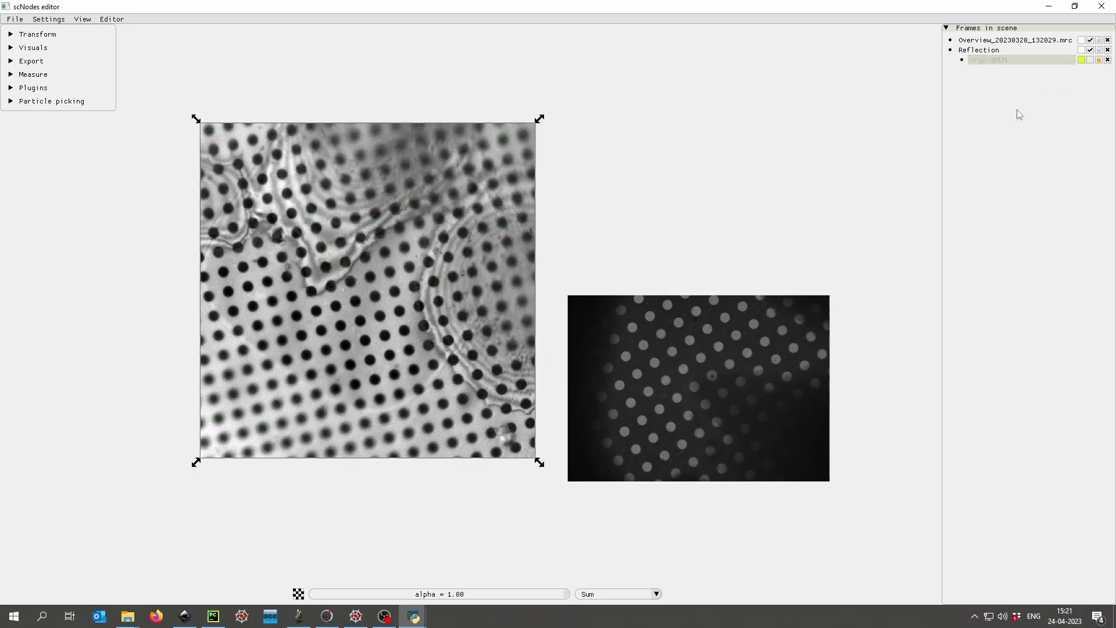
{"action": "left_click_drag", "start_coordinate": [639, 343], "coordinate": [649, 272]}
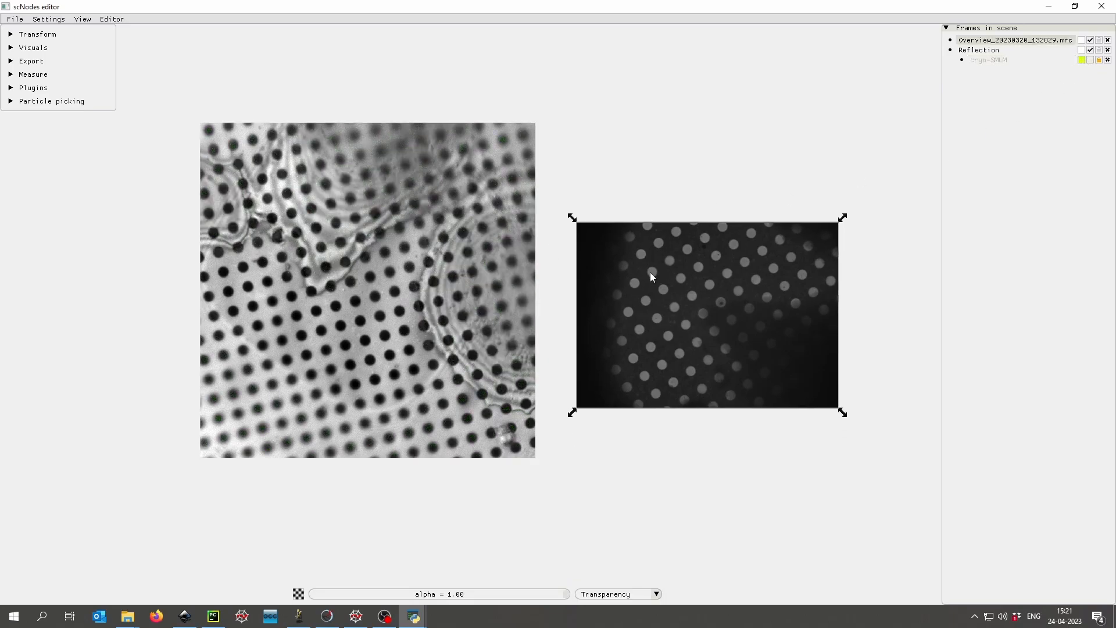
{"action": "middle_click_drag", "start_coordinate": [650, 272], "coordinate": [583, 257]}
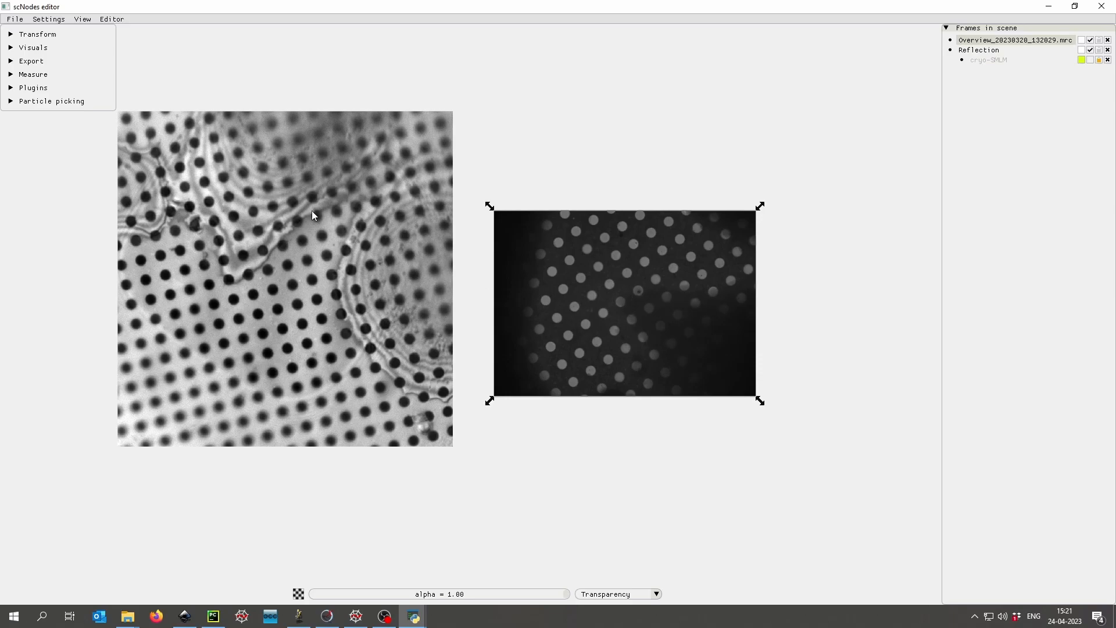
- Shift the Reflection frame toward the overview frame and bring it to the top of the frame order
{"action": "left_click", "coordinate": [271, 234]}
{"action": "left_click_drag", "start_coordinate": [257, 193], "coordinate": [298, 230]}
{"action": "right_click", "coordinate": [299, 233]}
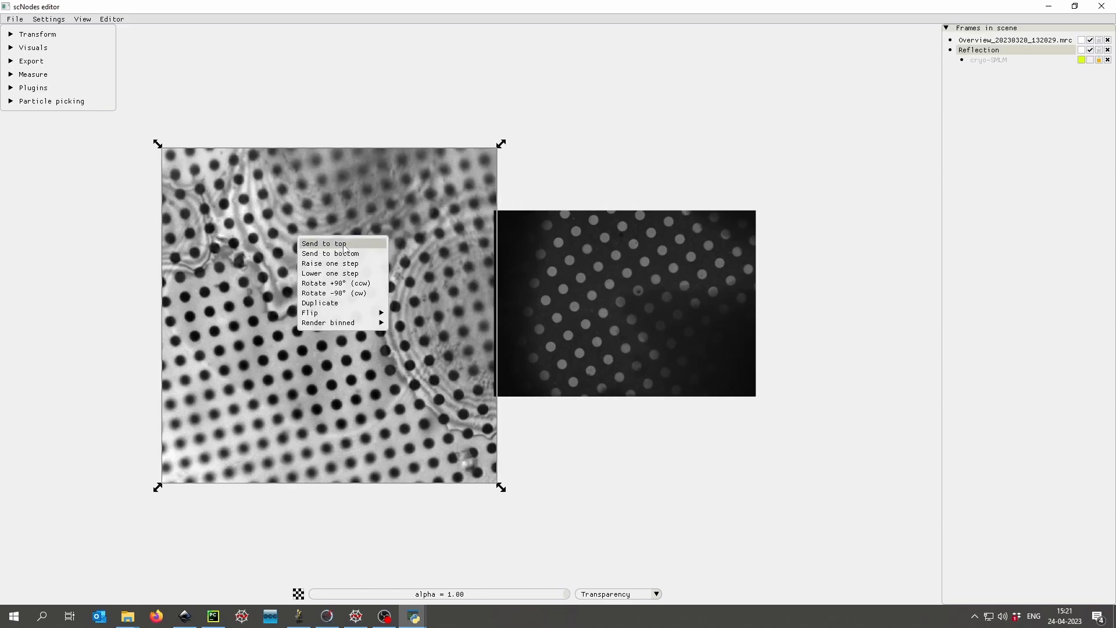
{"action": "left_click", "coordinate": [326, 244]}
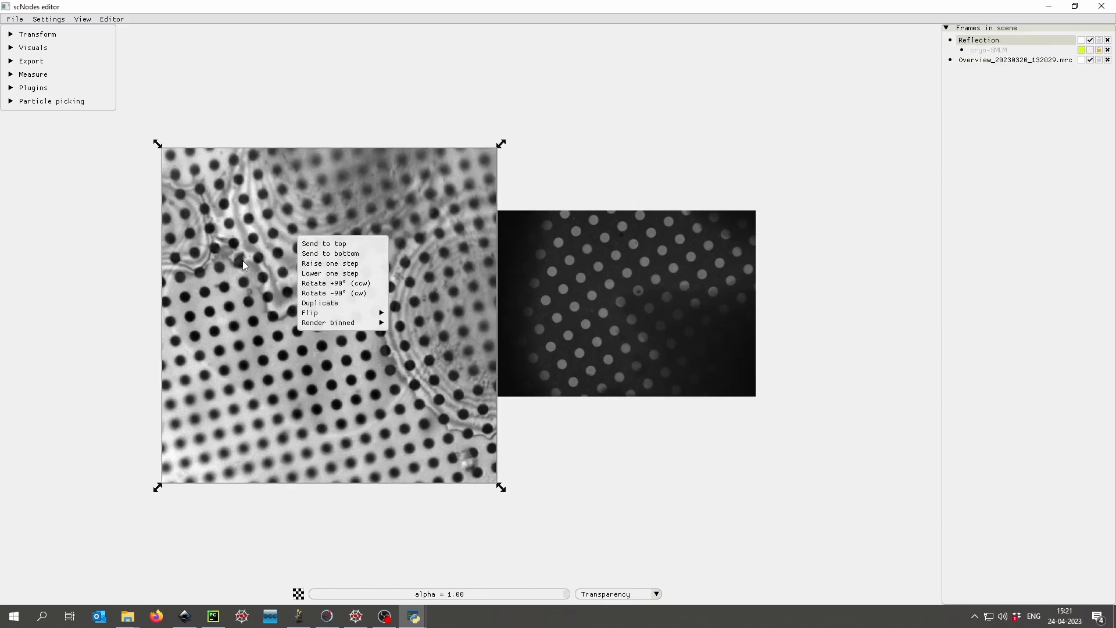
- Try overlaying the Reflection frame on the overview at about half opacity, and return it alongside the overview with alpha 1.00
{"action": "left_click_drag", "start_coordinate": [276, 293], "coordinate": [575, 290]}
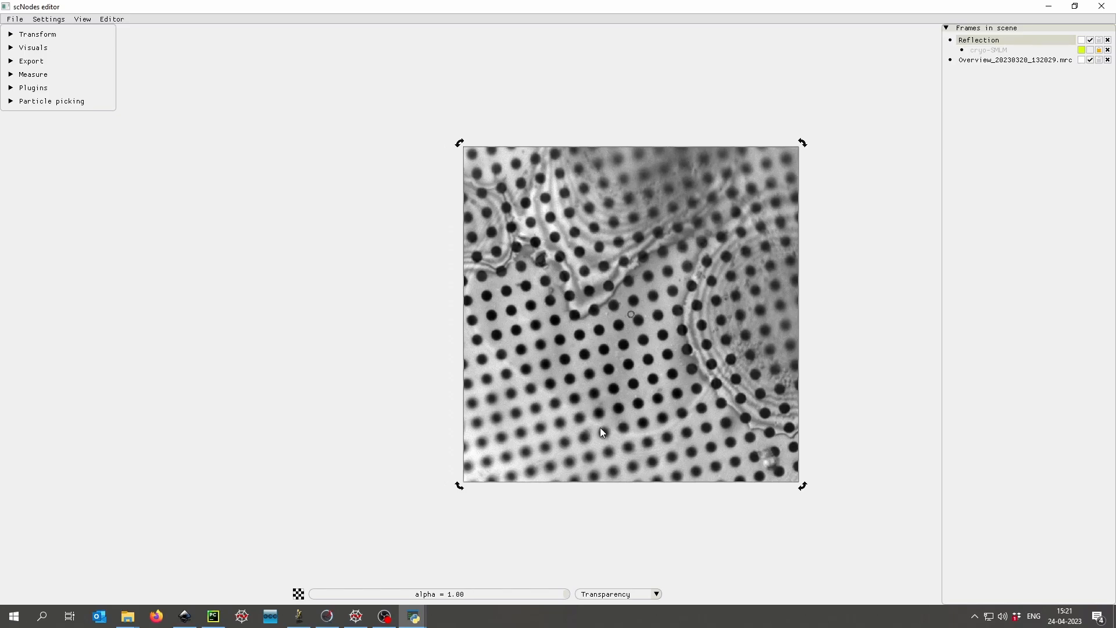
{"action": "left_click_drag", "start_coordinate": [602, 425], "coordinate": [548, 385]}
{"action": "left_click_drag", "start_coordinate": [568, 592], "coordinate": [447, 592]}
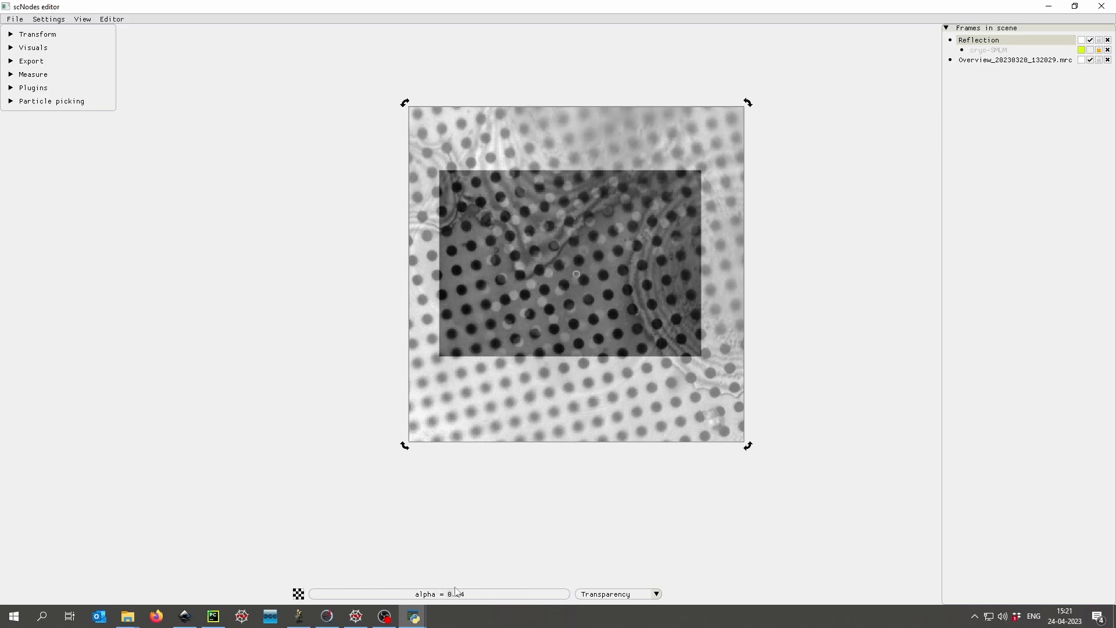
{"action": "left_click_drag", "start_coordinate": [550, 394], "coordinate": [255, 380]}
{"action": "left_click_drag", "start_coordinate": [438, 593], "coordinate": [640, 590]}
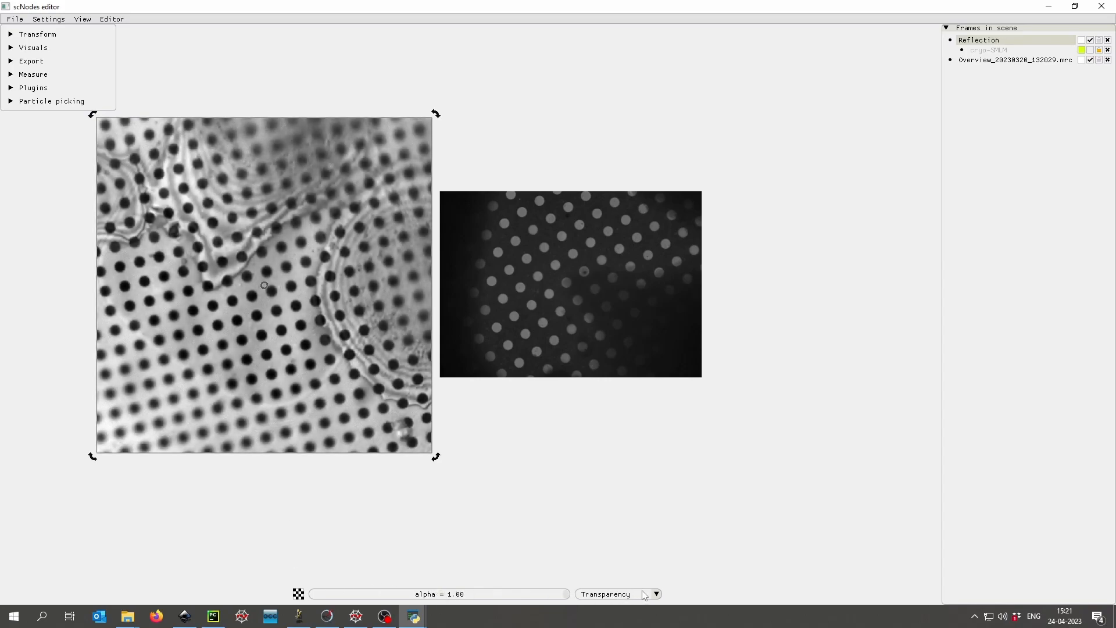
{"action": "middle_click_drag", "start_coordinate": [376, 469], "coordinate": [405, 472]}
{"action": "left_click_drag", "start_coordinate": [280, 280], "coordinate": [284, 304]}
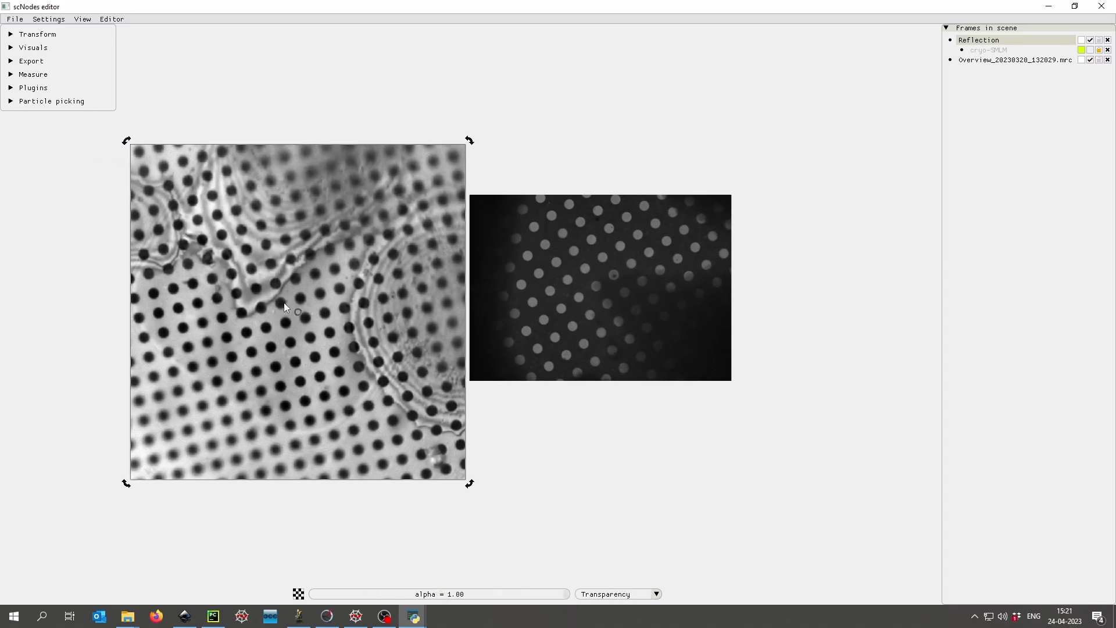
- Set the Reflection frame's blending mode to Multiply and move the frame slightly away from the overview
{"action": "left_click", "coordinate": [626, 595]}
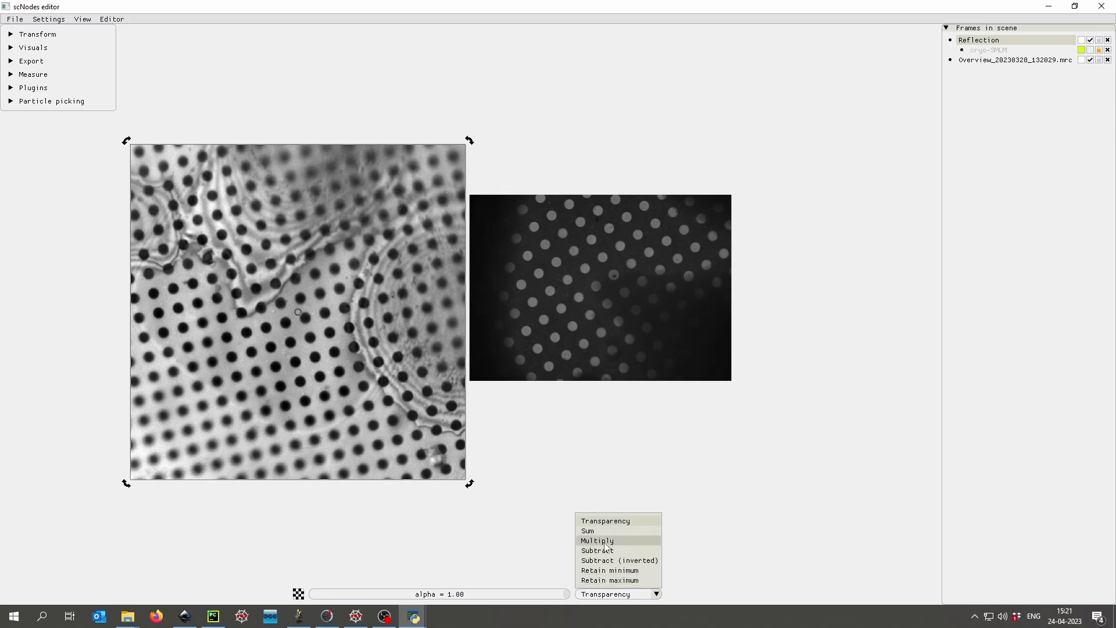
{"action": "left_click", "coordinate": [600, 540]}
{"action": "left_click_drag", "start_coordinate": [298, 316], "coordinate": [241, 272]}
{"action": "scroll", "coordinate": [310, 282], "scroll_direction": "up", "scroll_amount": 4}
{"action": "middle_click_drag", "start_coordinate": [310, 283], "coordinate": [515, 310]}
{"action": "scroll", "coordinate": [493, 295], "scroll_direction": "down", "scroll_amount": 5}
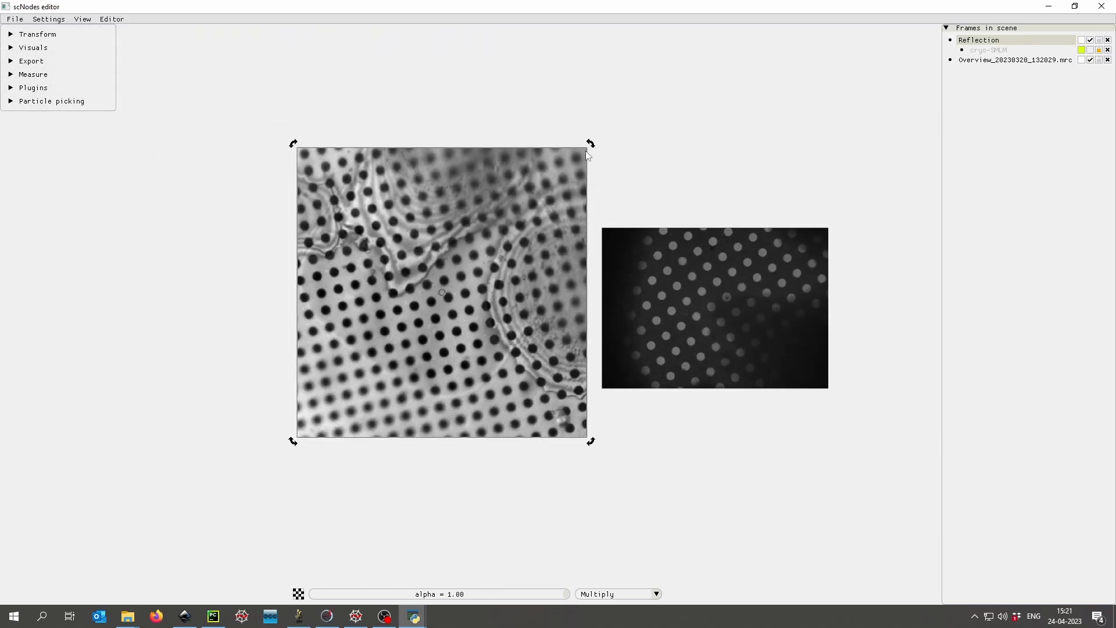
- Flip the Reflection frame horizontally and rotate it to roughly match the orientation of the overview's hole pattern
{"action": "left_click_drag", "start_coordinate": [591, 145], "coordinate": [523, 495]}
{"action": "left_click_drag", "start_coordinate": [446, 301], "coordinate": [376, 300]}
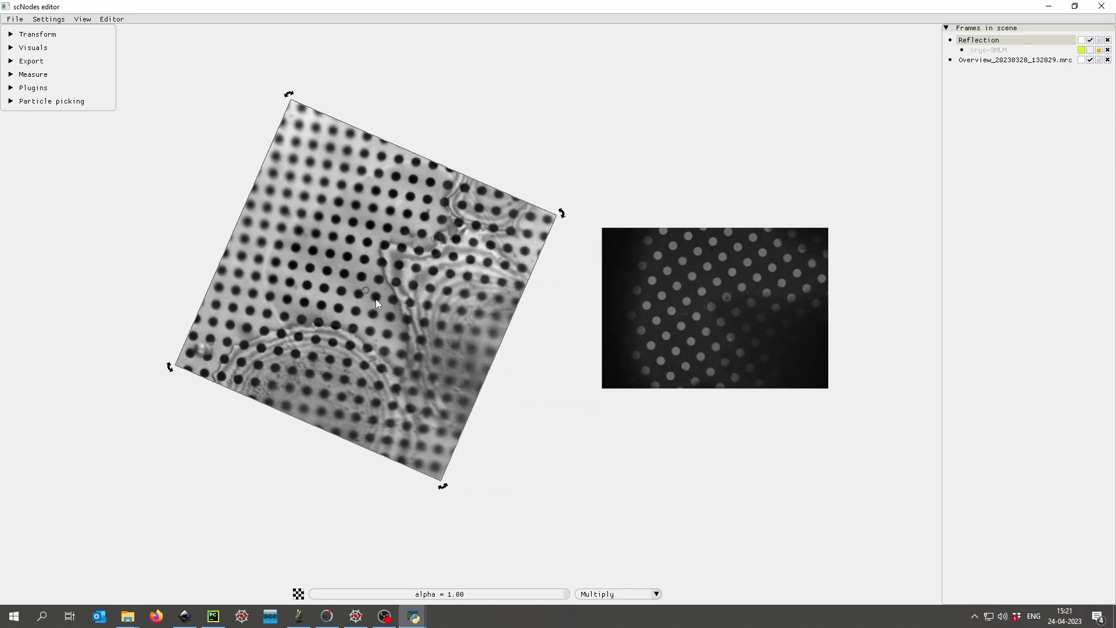
{"action": "right_click", "coordinate": [395, 336]}
{"action": "mouse_move", "coordinate": [442, 412]}
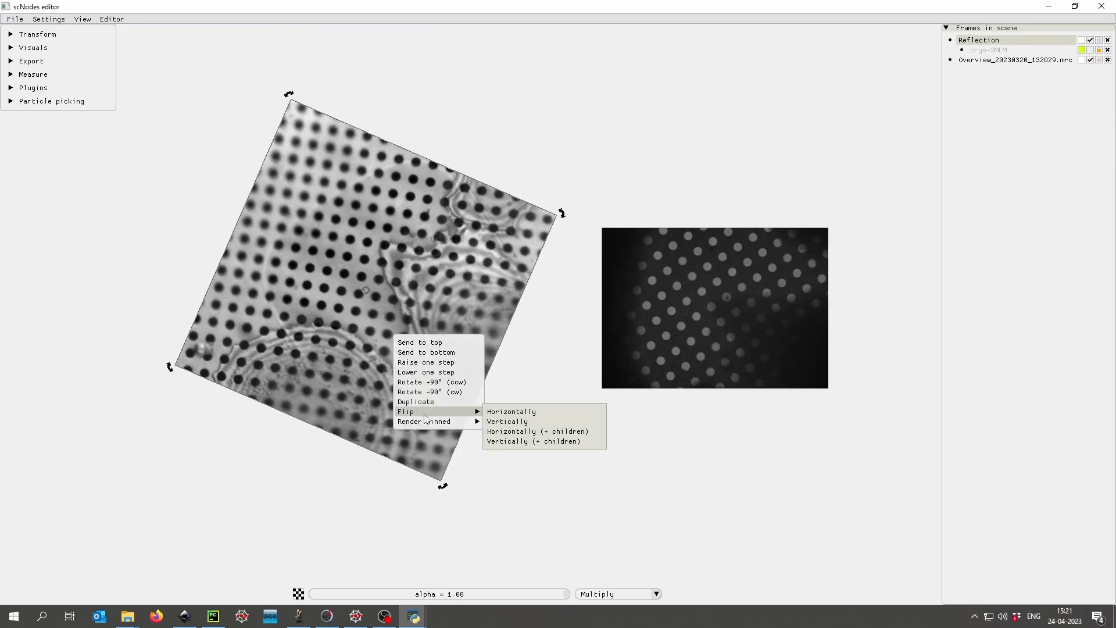
{"action": "left_click", "coordinate": [492, 411]}
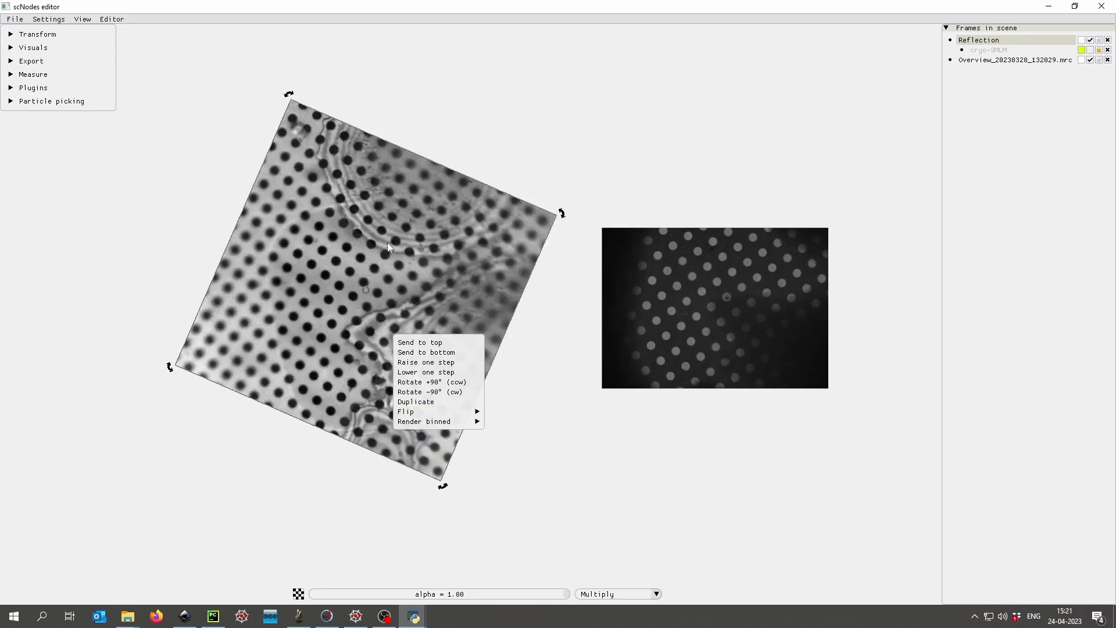
{"action": "left_click", "coordinate": [408, 290]}
{"action": "left_click_drag", "start_coordinate": [562, 213], "coordinate": [666, 312]}
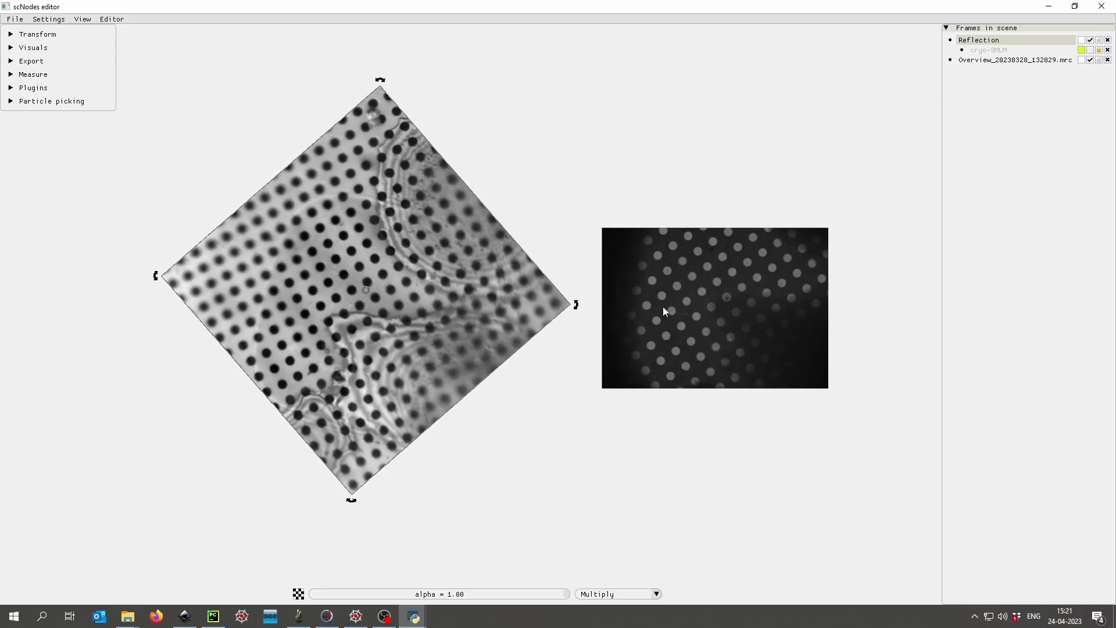
- Place the Reflection frame over the overview so that the hole at the cell edge's corner lands on its counterpart
{"action": "left_click", "coordinate": [713, 313]}
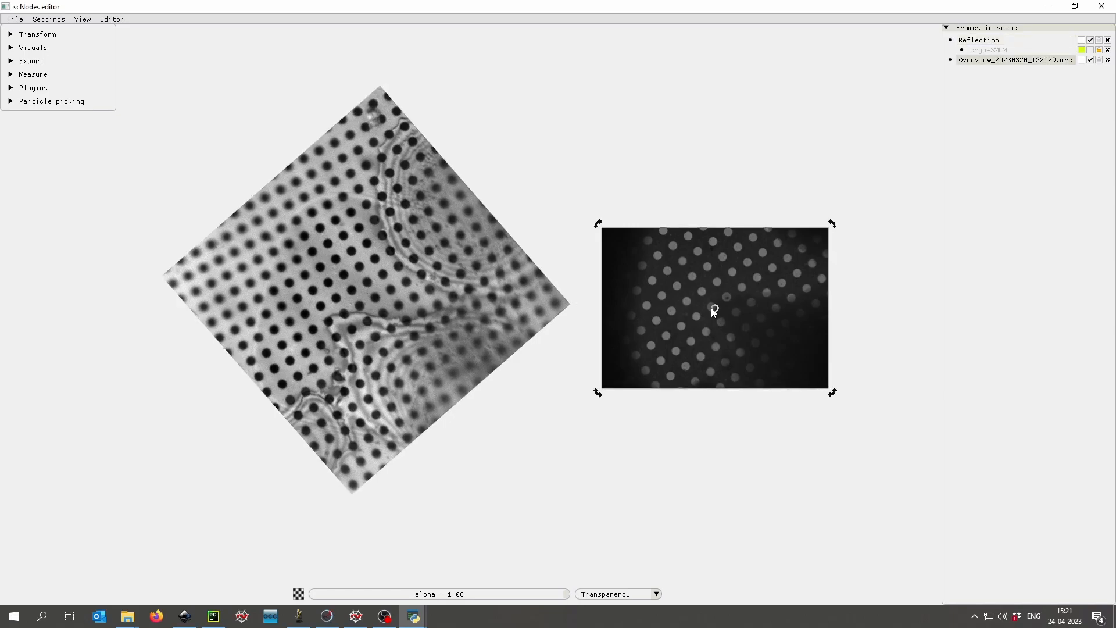
{"action": "left_click", "coordinate": [328, 323]}
{"action": "left_click_drag", "start_coordinate": [332, 325], "coordinate": [713, 312]}
{"action": "middle_click_drag", "start_coordinate": [713, 308], "coordinate": [611, 302]}
{"action": "scroll", "coordinate": [703, 297], "scroll_direction": "up", "scroll_amount": 11}
{"action": "middle_click_drag", "start_coordinate": [706, 296], "coordinate": [503, 314]}
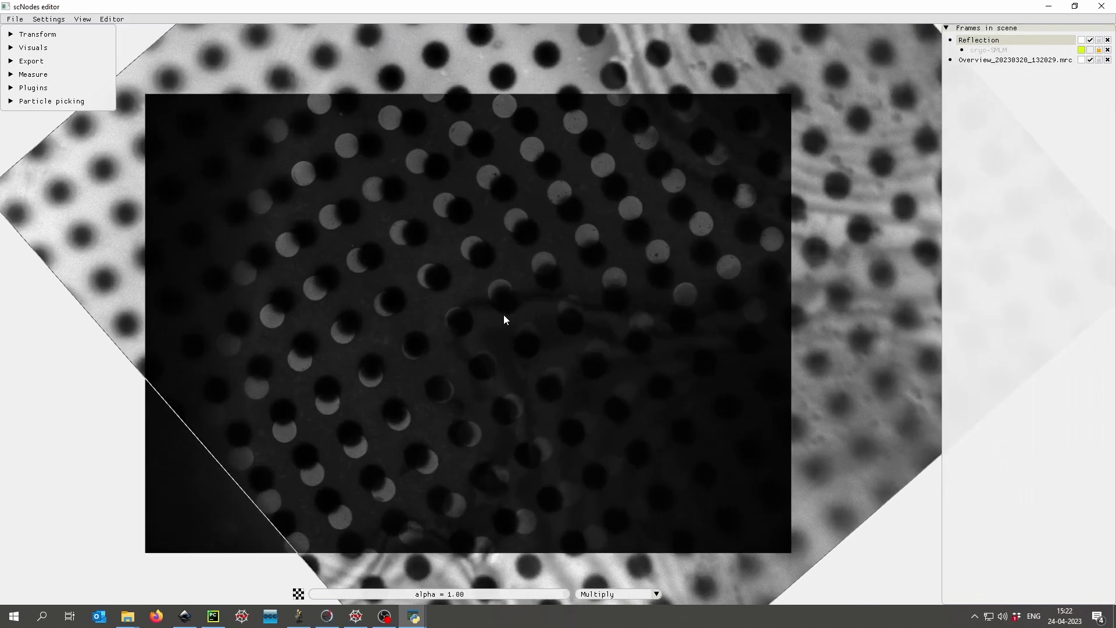
{"action": "scroll", "coordinate": [504, 313], "scroll_direction": "down", "scroll_amount": 5}
- Try the Subtract blending mode on the Reflection frame and leave the frame set to Transparency
{"action": "key", "text": "1"}
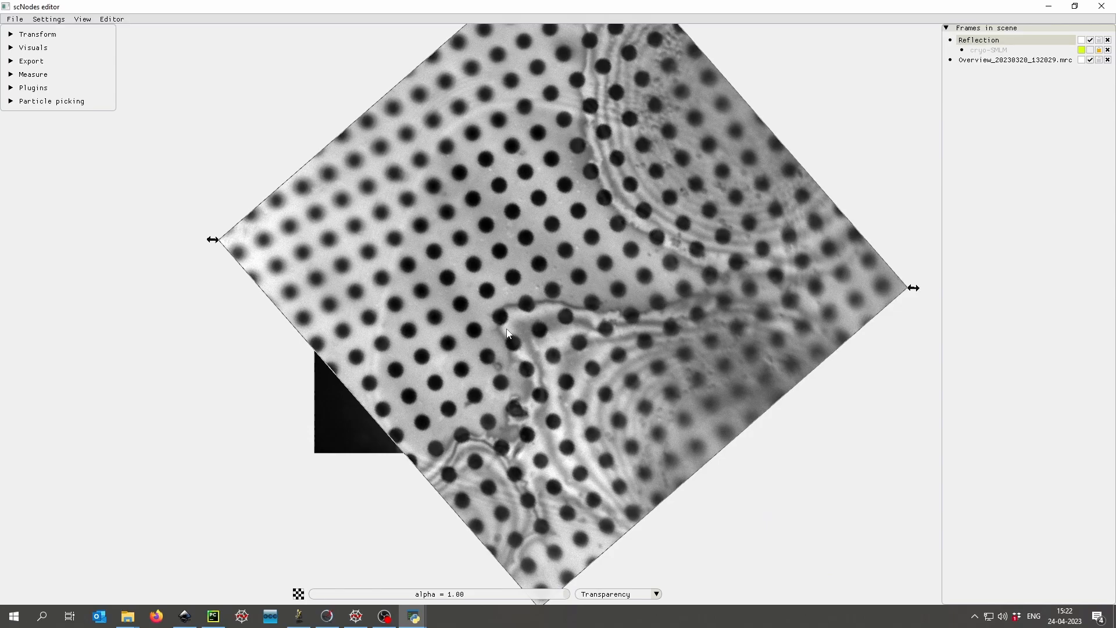
{"action": "left_click", "coordinate": [649, 594]}
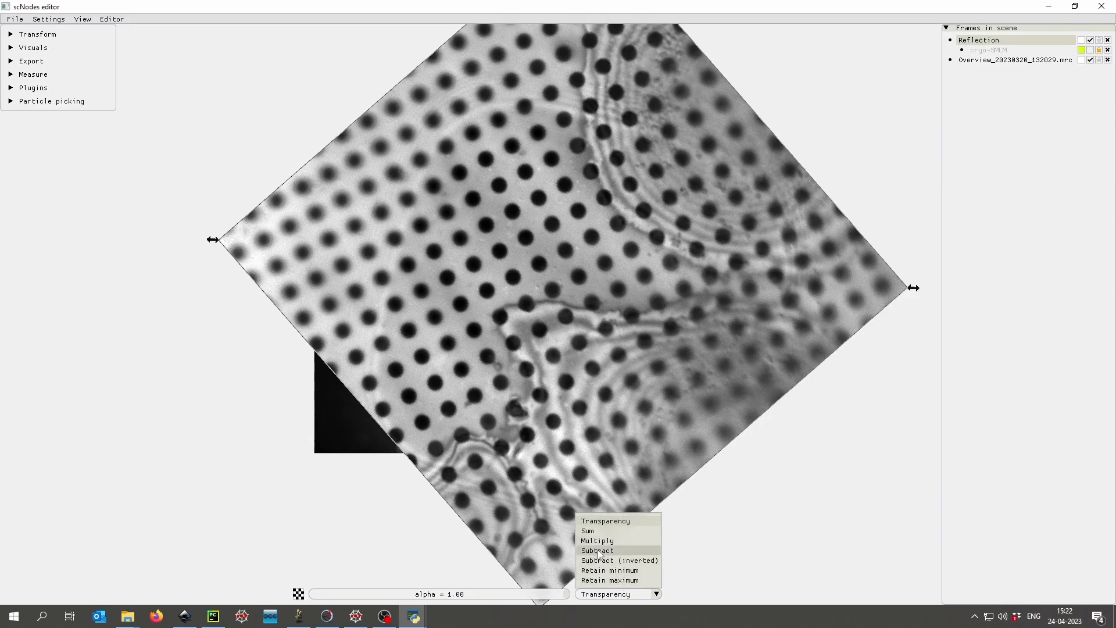
{"action": "left_click", "coordinate": [691, 543]}
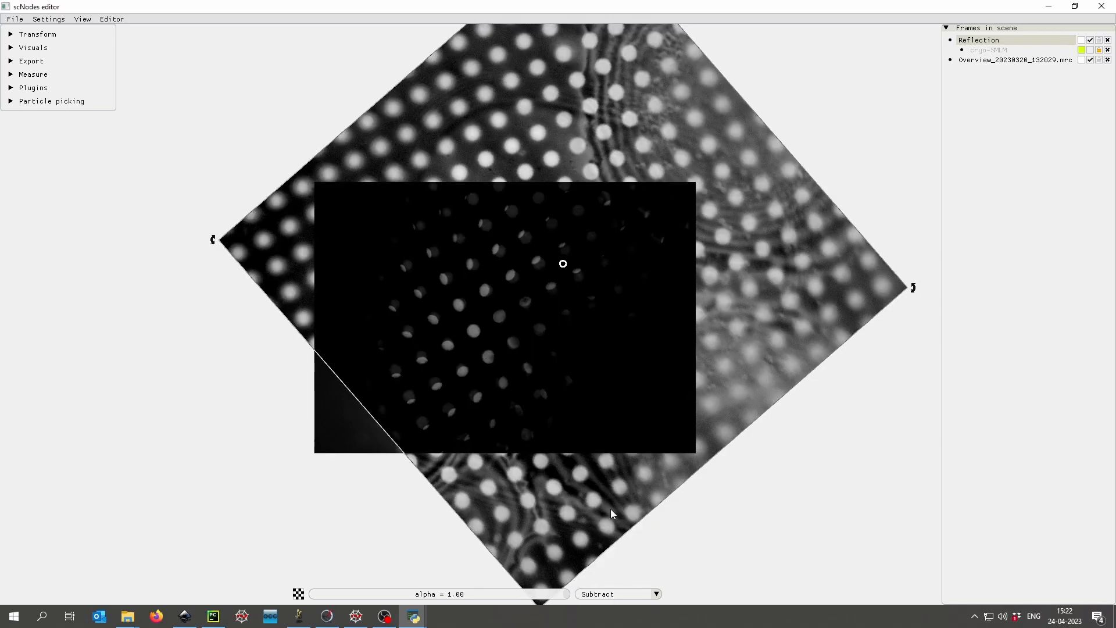
{"action": "key", "text": "s"}
{"action": "key", "text": "s"}
{"action": "key", "text": "s"}
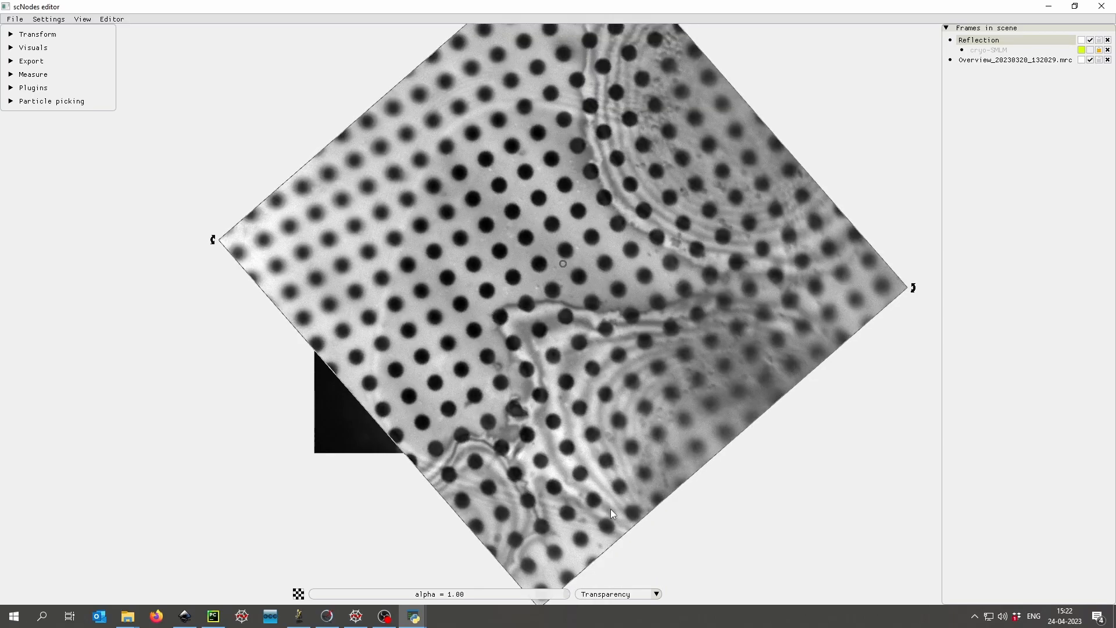
- Lower the Reflection frame's alpha to 0.49 and nudge the frame to align the hole at the cell edge's corner
{"action": "middle_click_drag", "start_coordinate": [419, 480], "coordinate": [464, 491]}
{"action": "scroll", "coordinate": [540, 336], "scroll_direction": "down", "scroll_amount": 3}
{"action": "scroll", "coordinate": [540, 336], "scroll_direction": "up", "scroll_amount": 3}
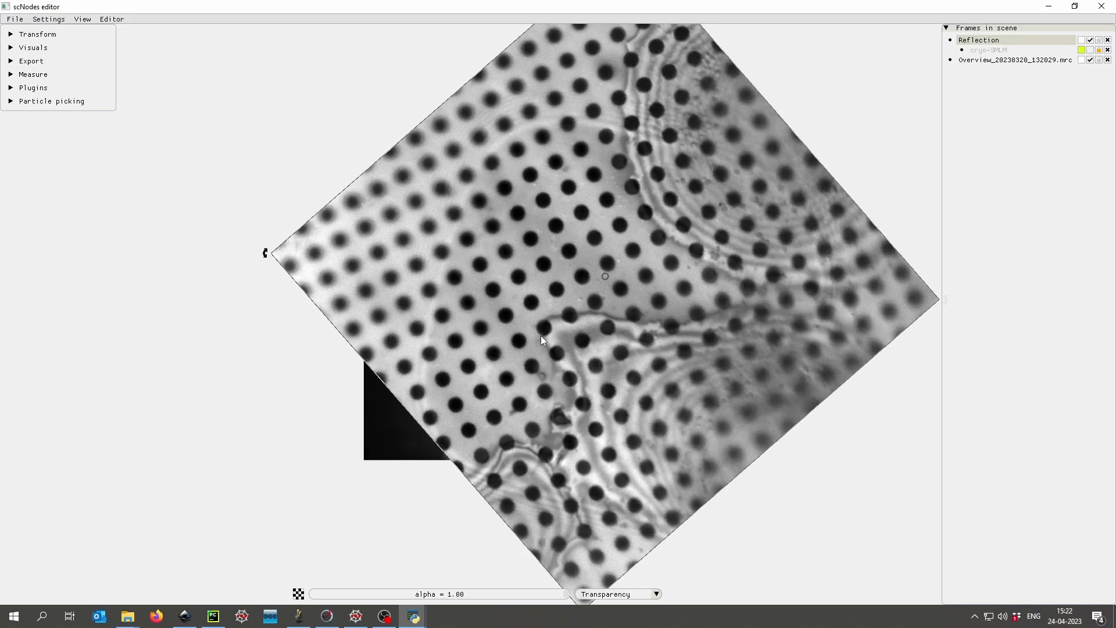
{"action": "left_click_drag", "start_coordinate": [564, 594], "coordinate": [438, 594]}
{"action": "scroll", "coordinate": [619, 309], "scroll_direction": "up", "scroll_amount": 2}
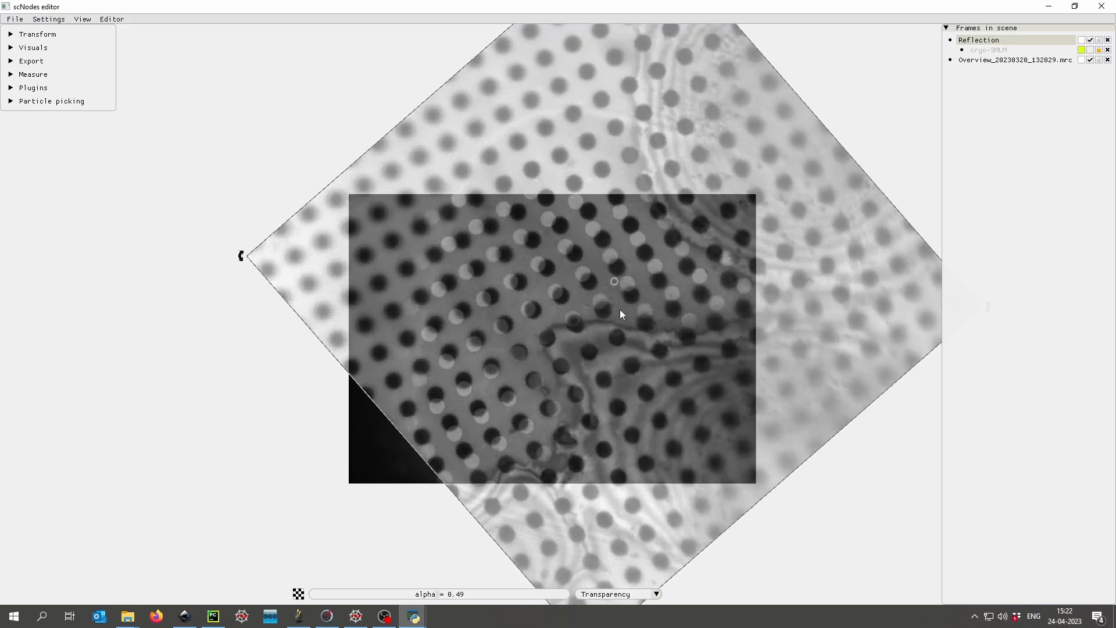
{"action": "left_click_drag", "start_coordinate": [539, 341], "coordinate": [537, 339]}
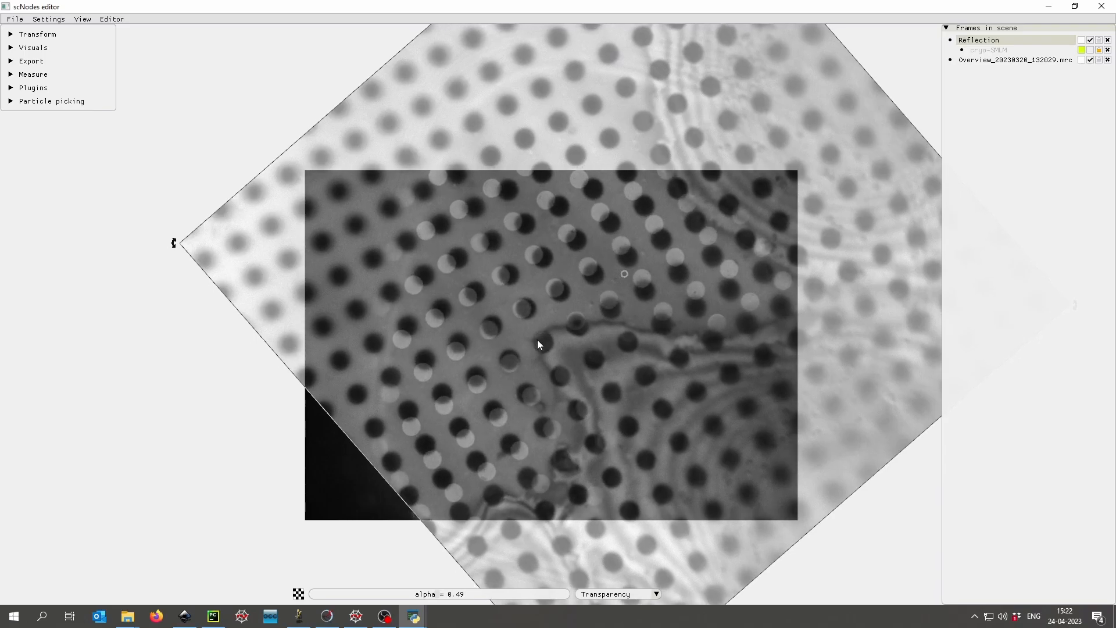
{"action": "scroll", "coordinate": [537, 339], "scroll_direction": "up", "scroll_amount": 6}
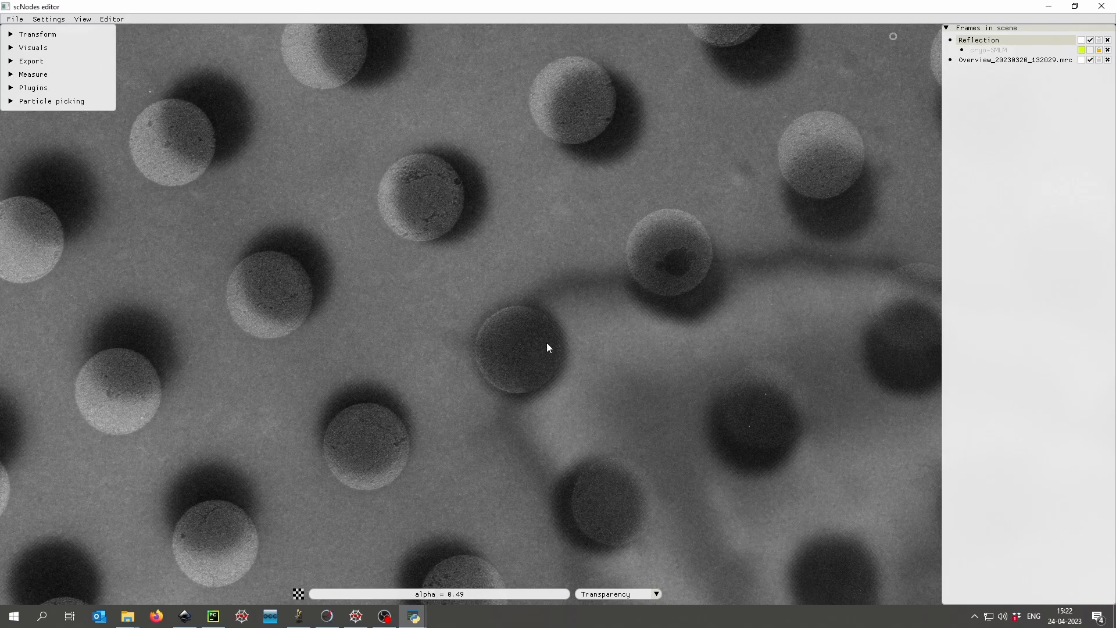
{"action": "scroll", "coordinate": [531, 332], "scroll_direction": "down", "scroll_amount": 6}
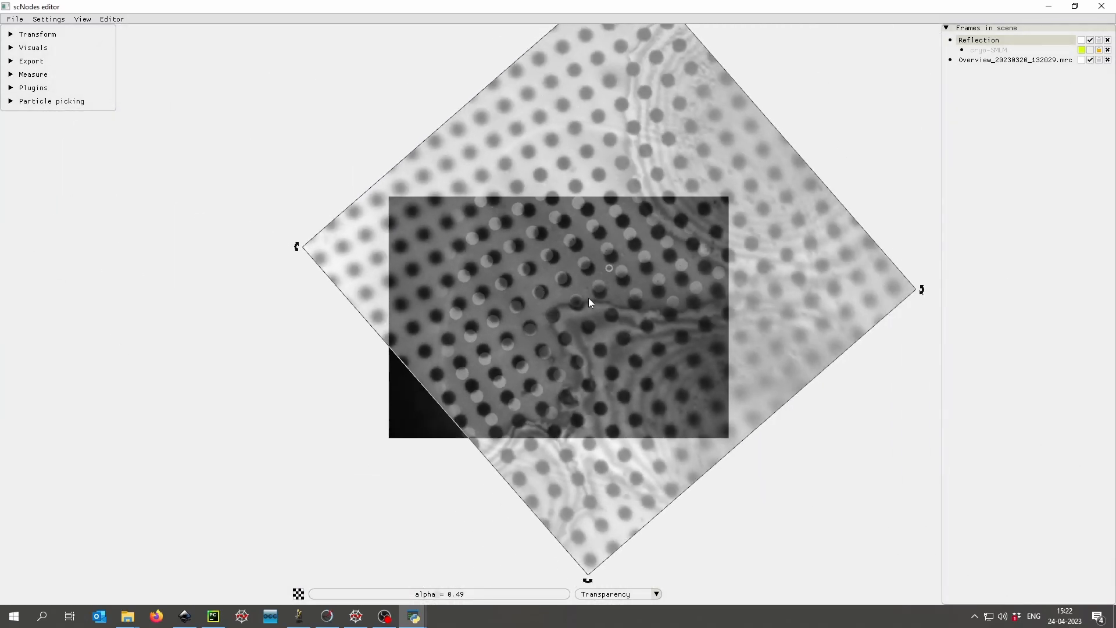
{"action": "scroll", "coordinate": [590, 304], "scroll_direction": "up", "scroll_amount": 2}
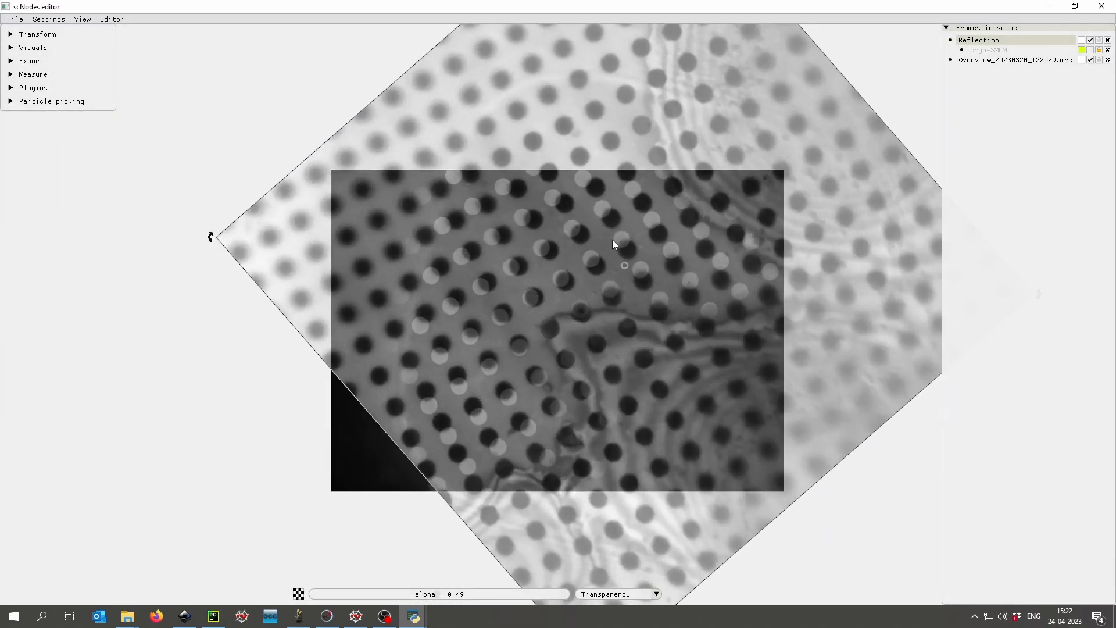
- Put the rotation pivot on the aligned corner hole and rotate the Reflection frame slightly to match the overview's hole rows
{"action": "middle_click_drag", "start_coordinate": [602, 247], "coordinate": [549, 268]}
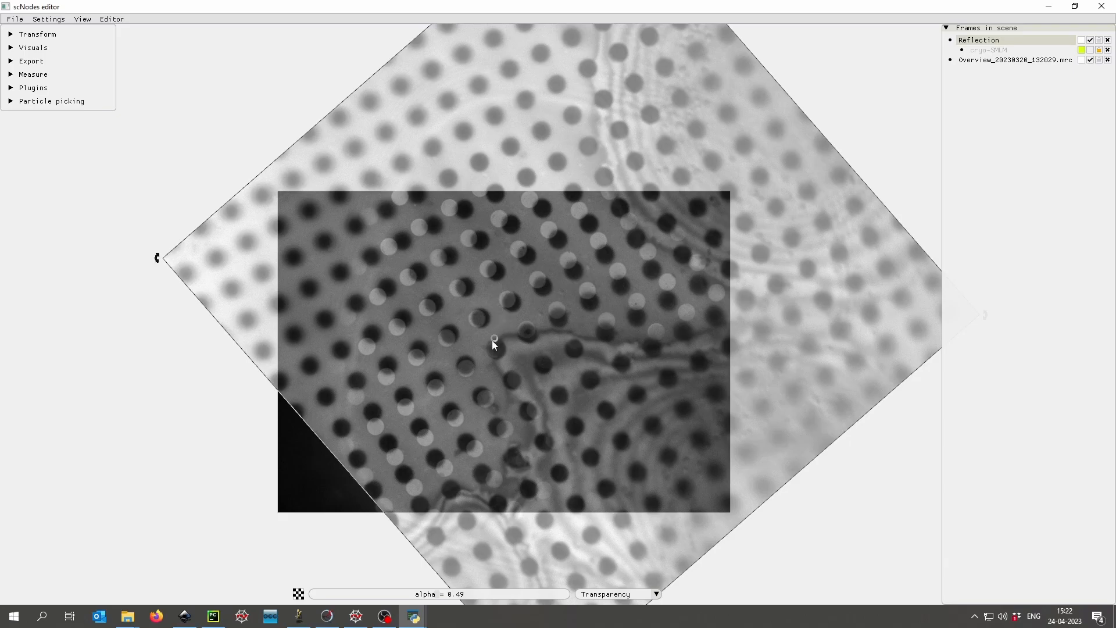
{"action": "scroll", "coordinate": [498, 352], "scroll_direction": "up", "scroll_amount": 8}
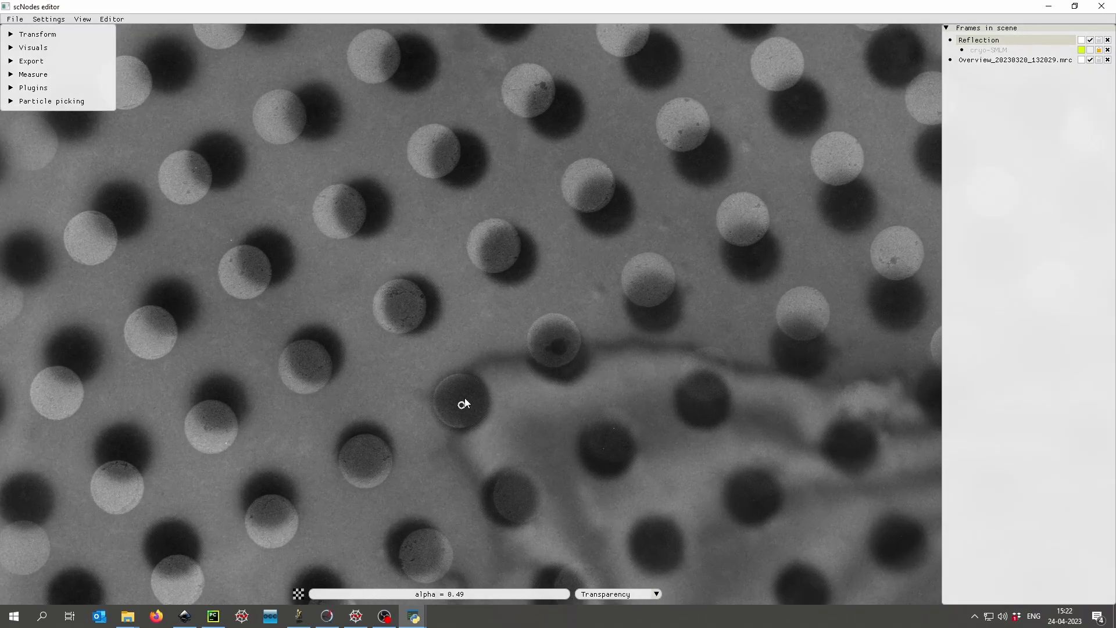
{"action": "scroll", "coordinate": [459, 402], "scroll_direction": "down", "scroll_amount": 8}
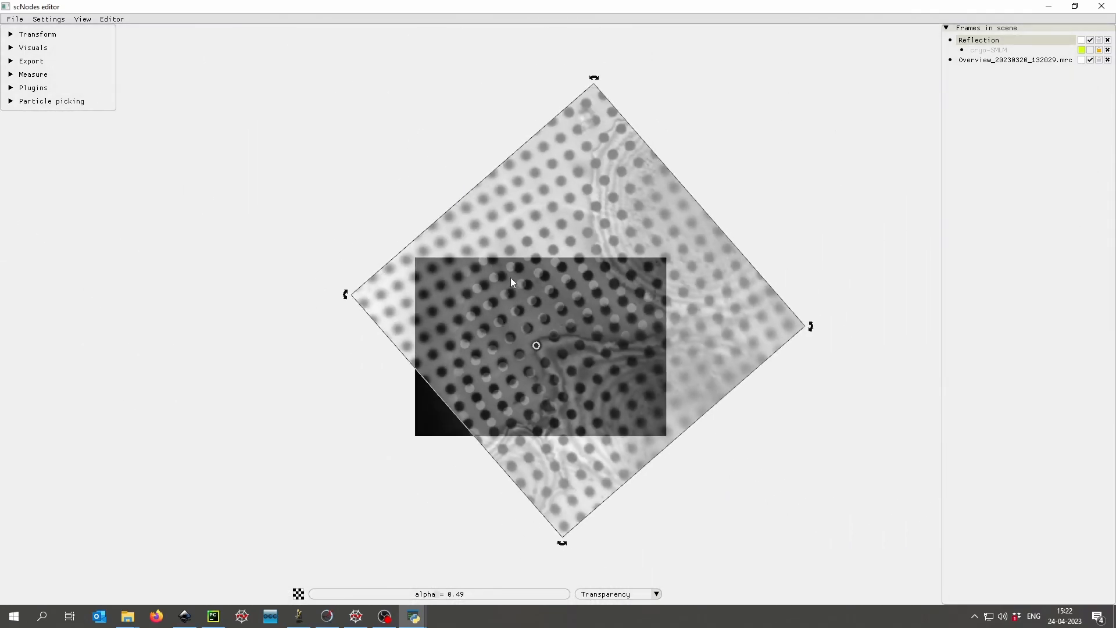
{"action": "scroll", "coordinate": [513, 281], "scroll_direction": "up", "scroll_amount": 1}
{"action": "left_click_drag", "start_coordinate": [325, 294], "coordinate": [319, 314]}
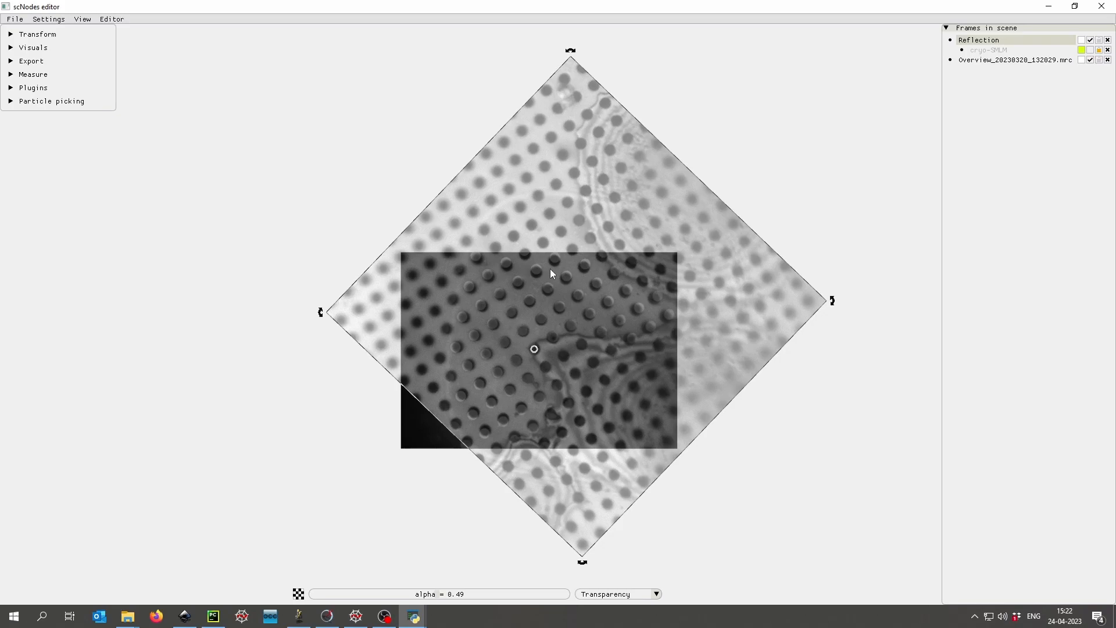
- Enlarge the Reflection frame slightly about the pivot to match the overview's hole spacing, and restore its alpha to 1.00
{"action": "left_click", "coordinate": [770, 325]}
{"action": "left_click_drag", "start_coordinate": [834, 301], "coordinate": [843, 302]}
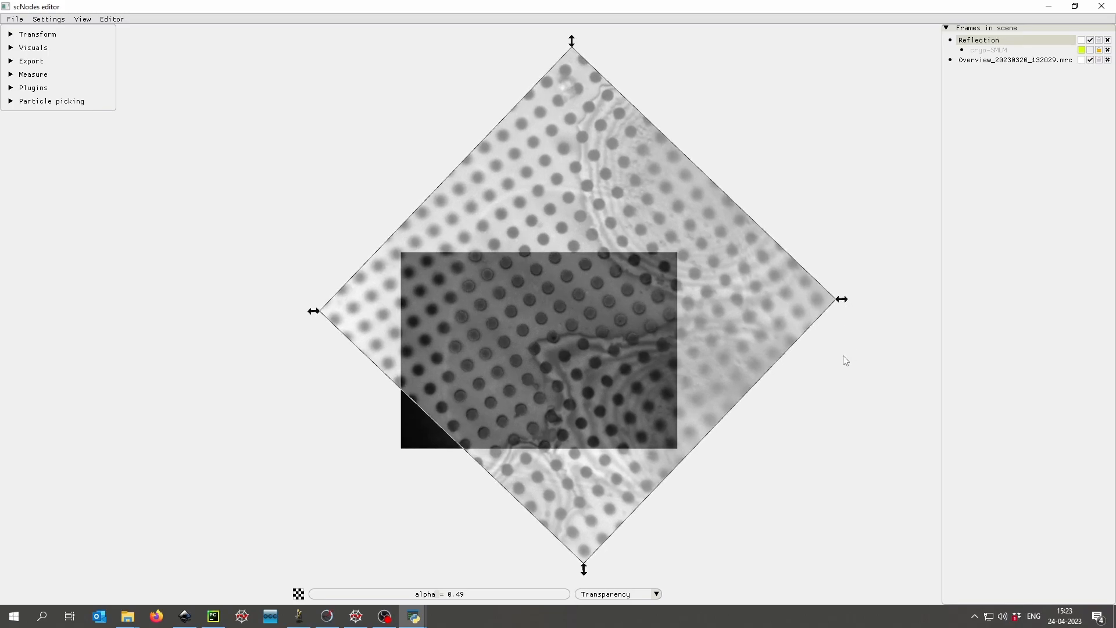
{"action": "left_click", "coordinate": [808, 406]}
{"action": "left_click", "coordinate": [781, 349]}
{"action": "left_click_drag", "start_coordinate": [439, 599], "coordinate": [727, 573]}
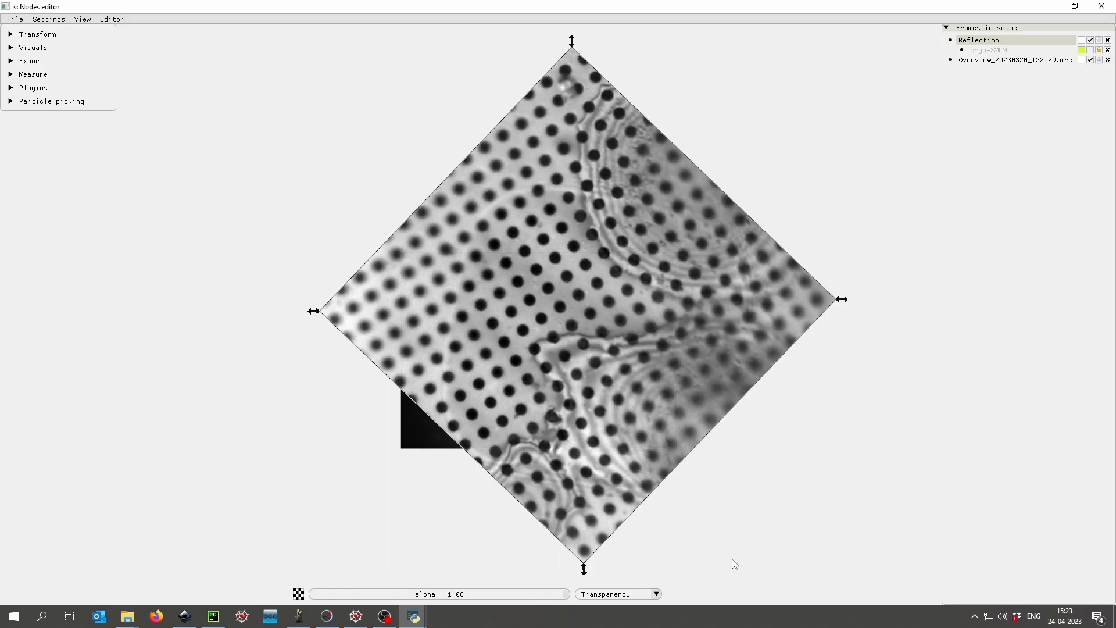
- Parent the Reflection frame to the Overview_20230320_132029.mrc frame and send Reflection to the bottom of the drawing order
{"action": "middle_click_drag", "start_coordinate": [793, 453], "coordinate": [764, 424]}
{"action": "middle_click_drag", "start_coordinate": [804, 252], "coordinate": [786, 267]}
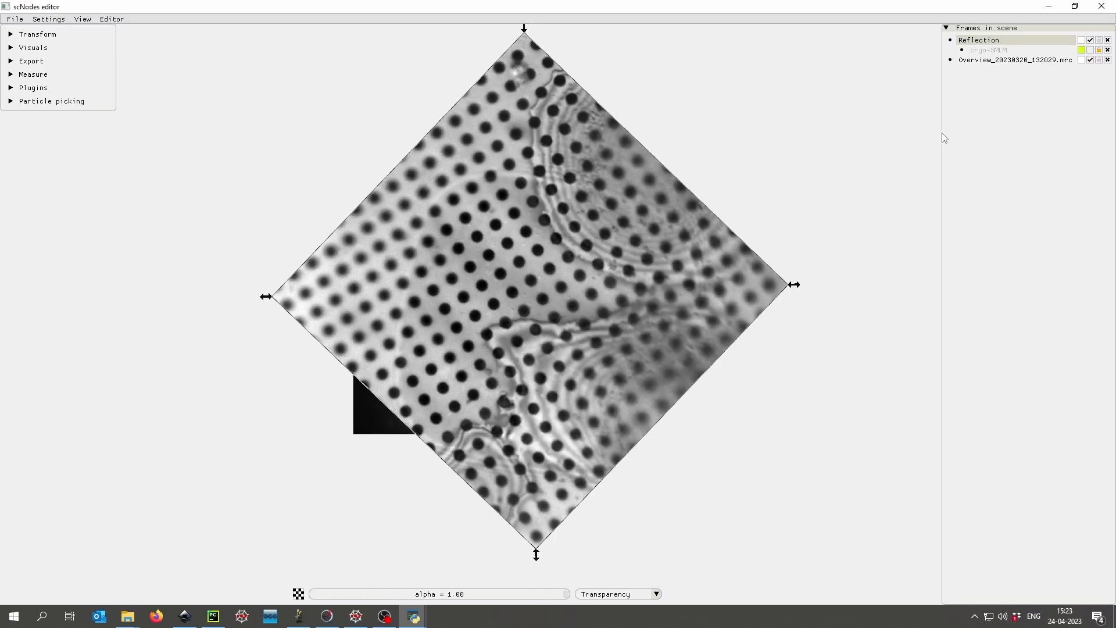
{"action": "middle_click_drag", "start_coordinate": [672, 64], "coordinate": [610, 92]}
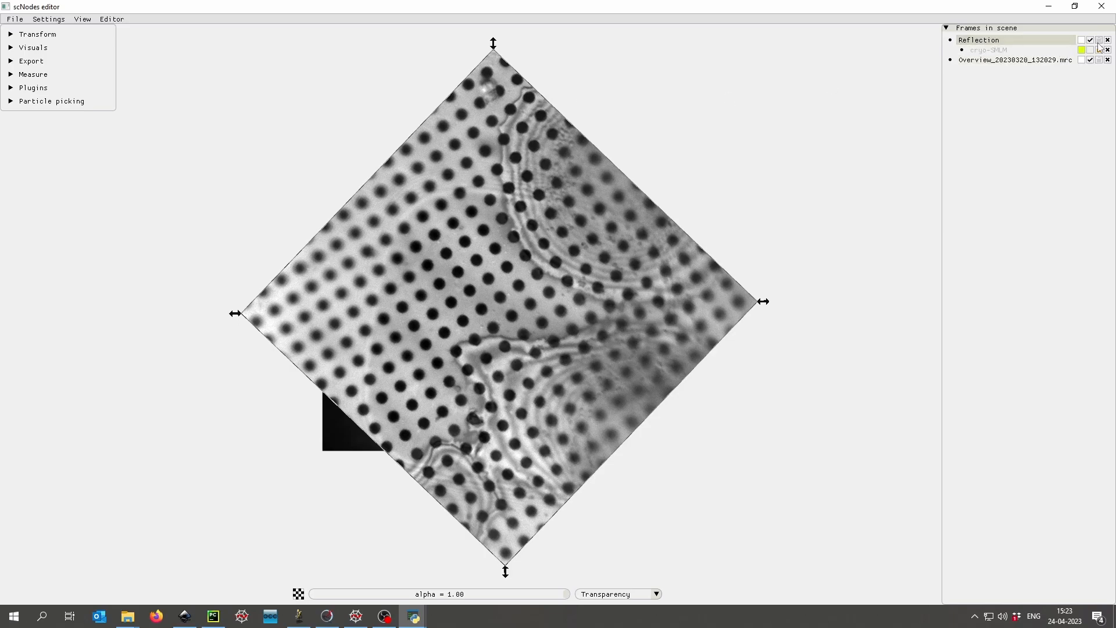
{"action": "left_click_drag", "start_coordinate": [988, 39], "coordinate": [974, 59]}
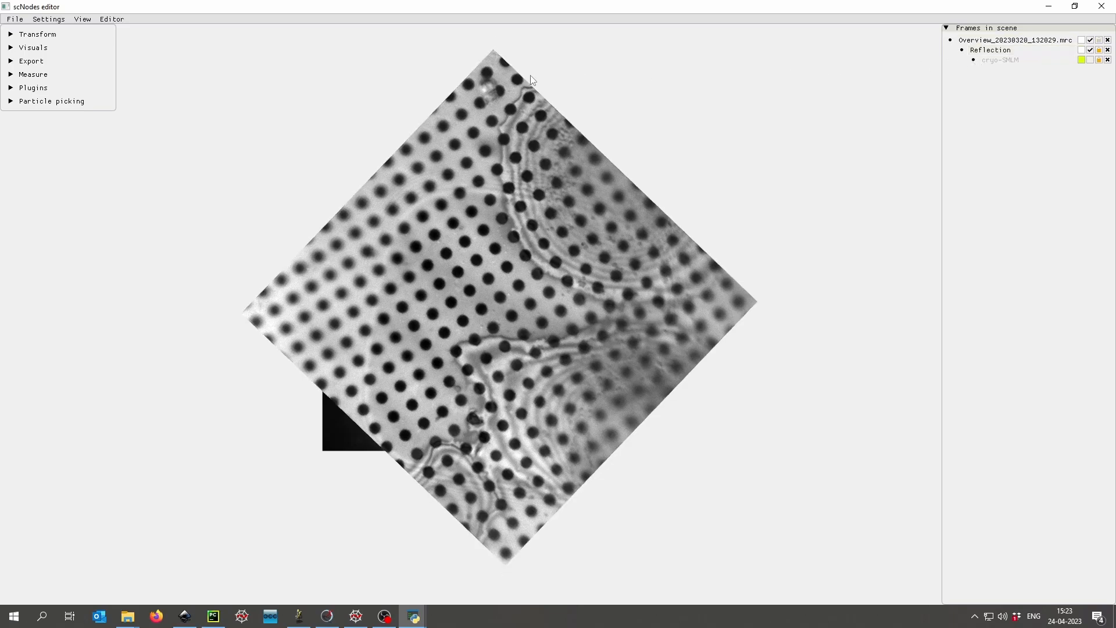
{"action": "right_click", "coordinate": [518, 86]}
{"action": "left_click", "coordinate": [546, 103]}
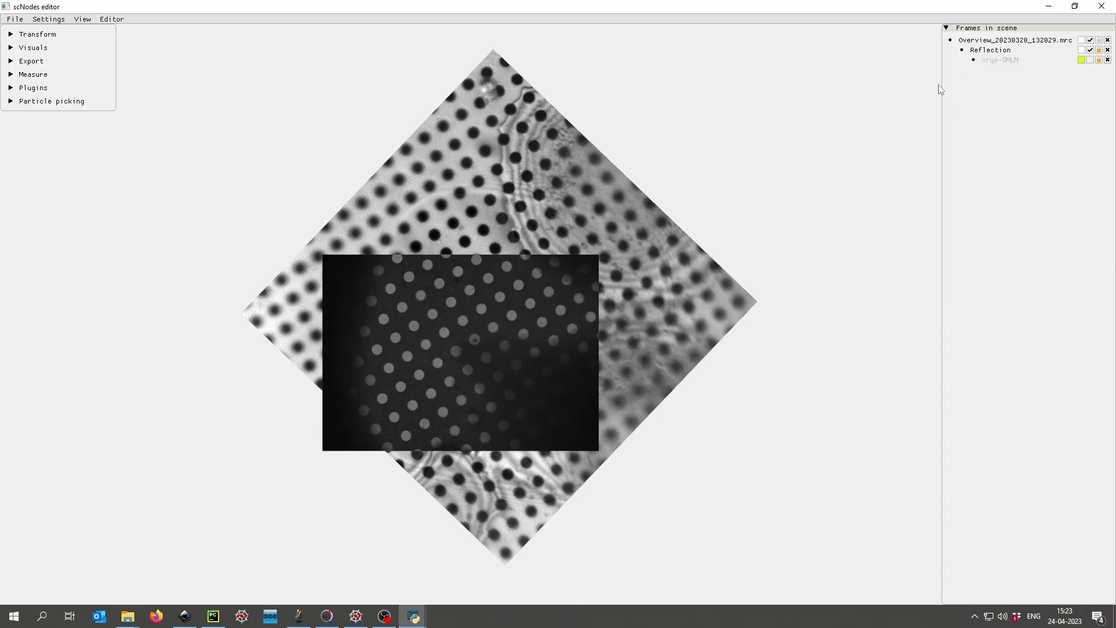
{"action": "middle_click_drag", "start_coordinate": [755, 149], "coordinate": [764, 138]}
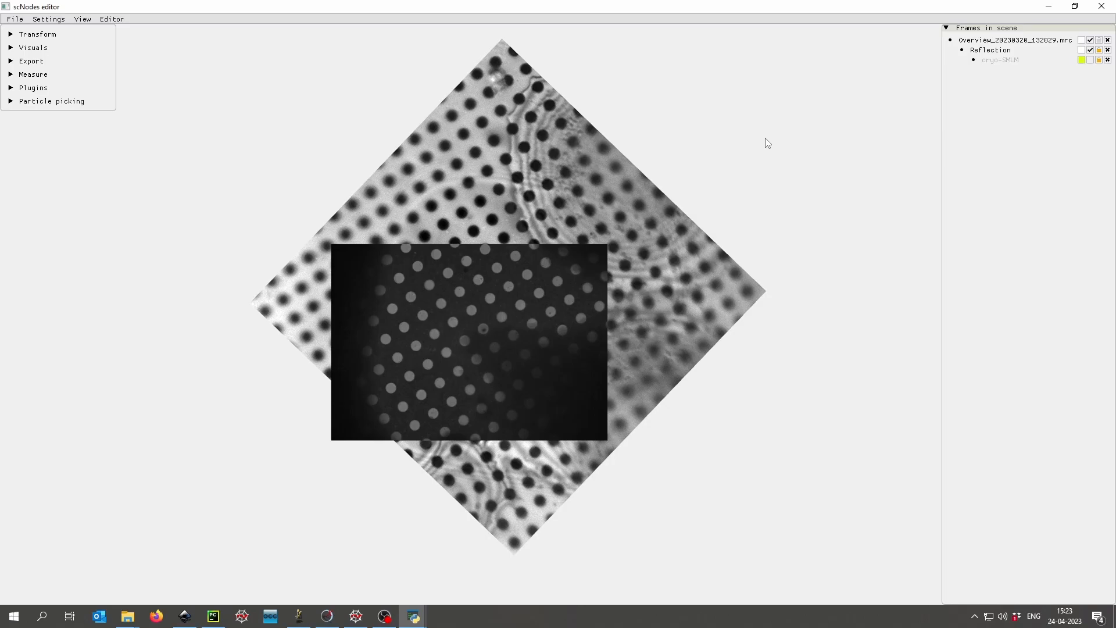
- Turn on the visibility of the cryo-SMLM frame and send it to the top of the drawing order
{"action": "left_click", "coordinate": [1089, 60]}
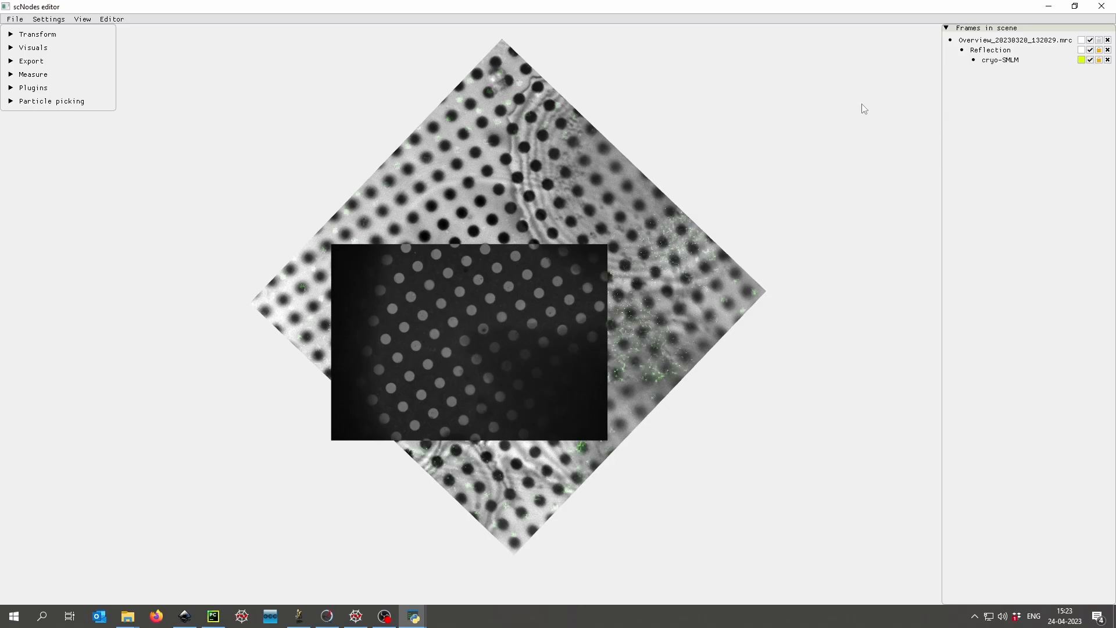
{"action": "right_click", "coordinate": [670, 273]}
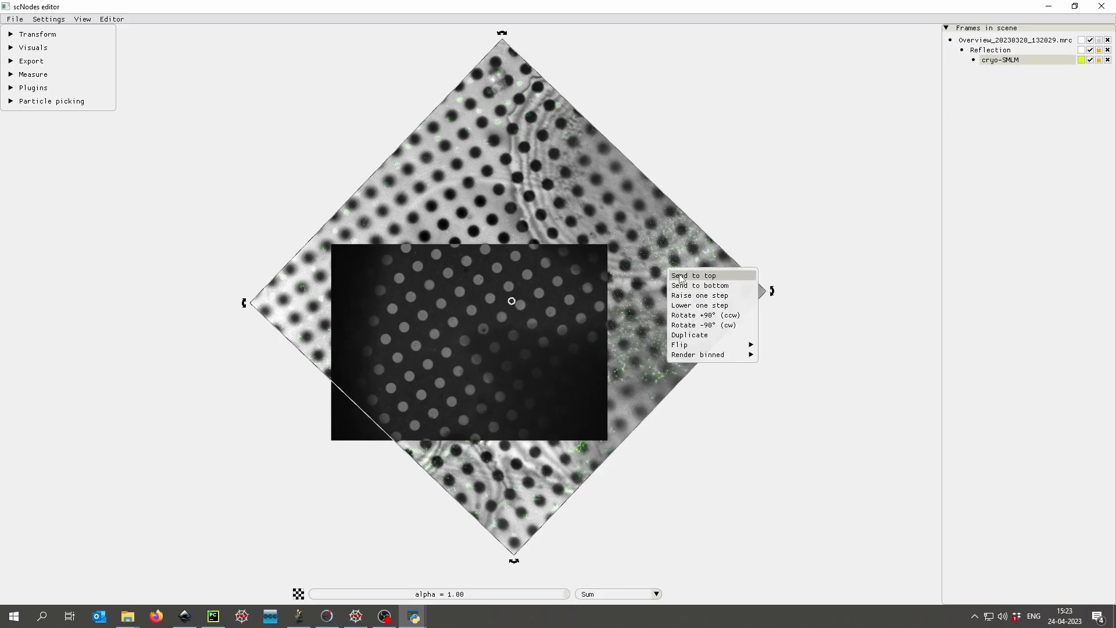
{"action": "left_click", "coordinate": [727, 203]}
{"action": "middle_click_drag", "start_coordinate": [515, 296], "coordinate": [520, 285]}
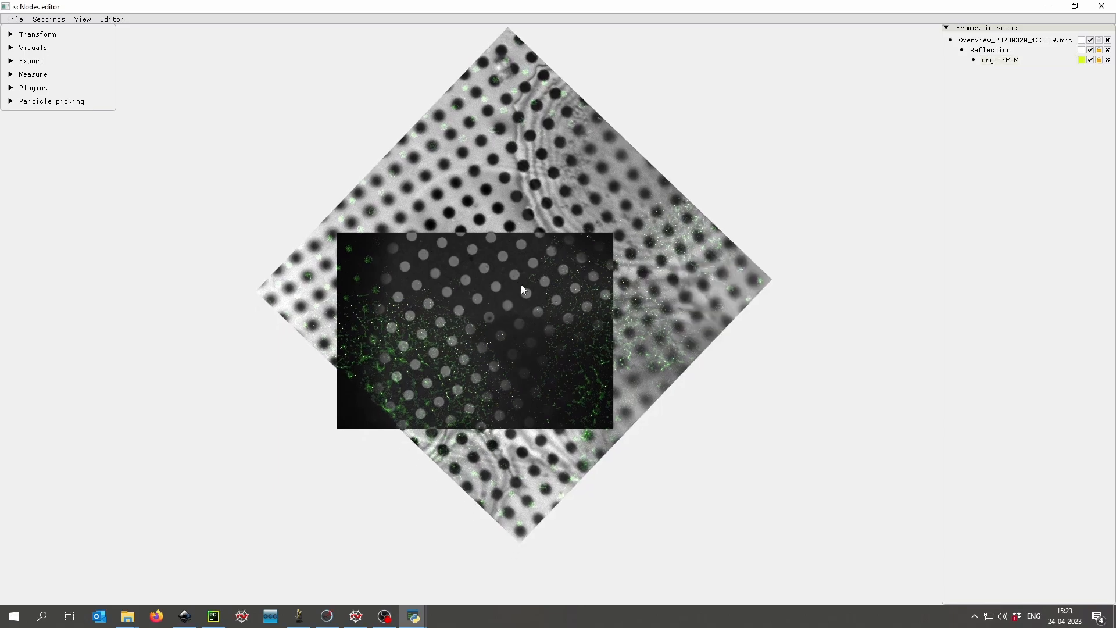
- Flip the cryo-SMLM frame horizontally without its children
{"action": "right_click", "coordinate": [698, 254]}
{"action": "mouse_move", "coordinate": [779, 330]}
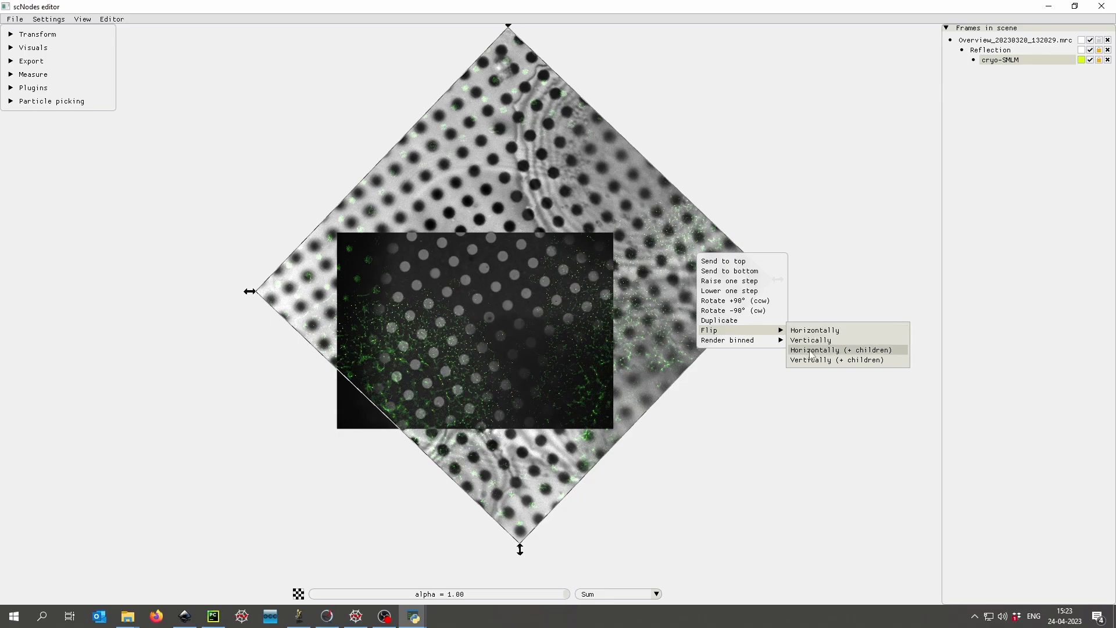
{"action": "left_click", "coordinate": [821, 330]}
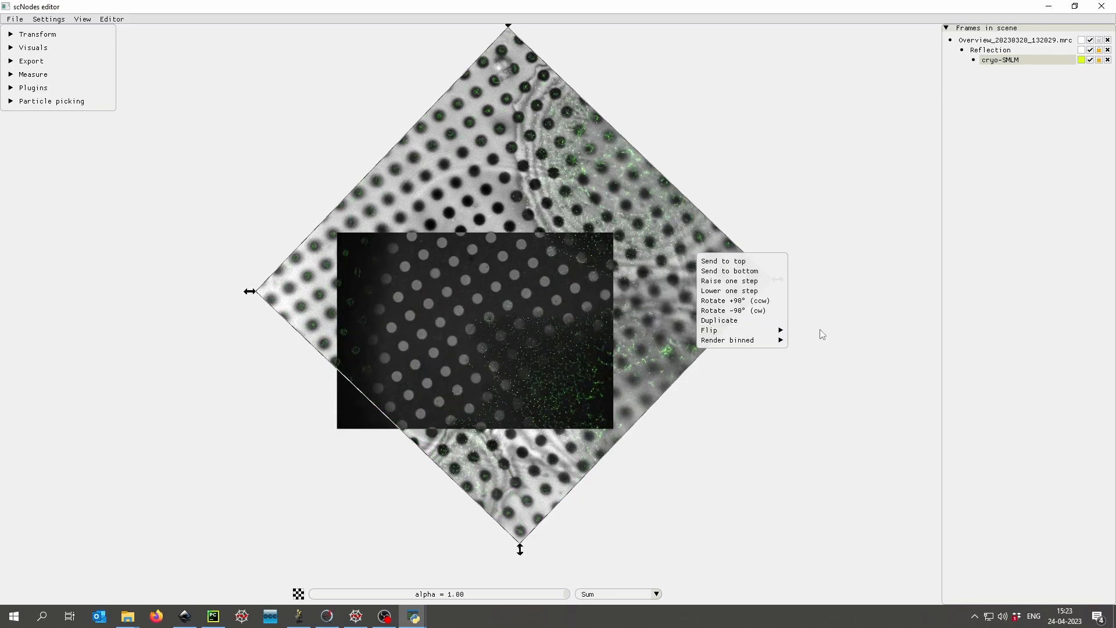
{"action": "left_click", "coordinate": [706, 242]}
- Examine how the cryo-SMLM signal overlays the overview's holes and cell areas
{"action": "scroll", "coordinate": [594, 284], "scroll_direction": "up", "scroll_amount": 10}
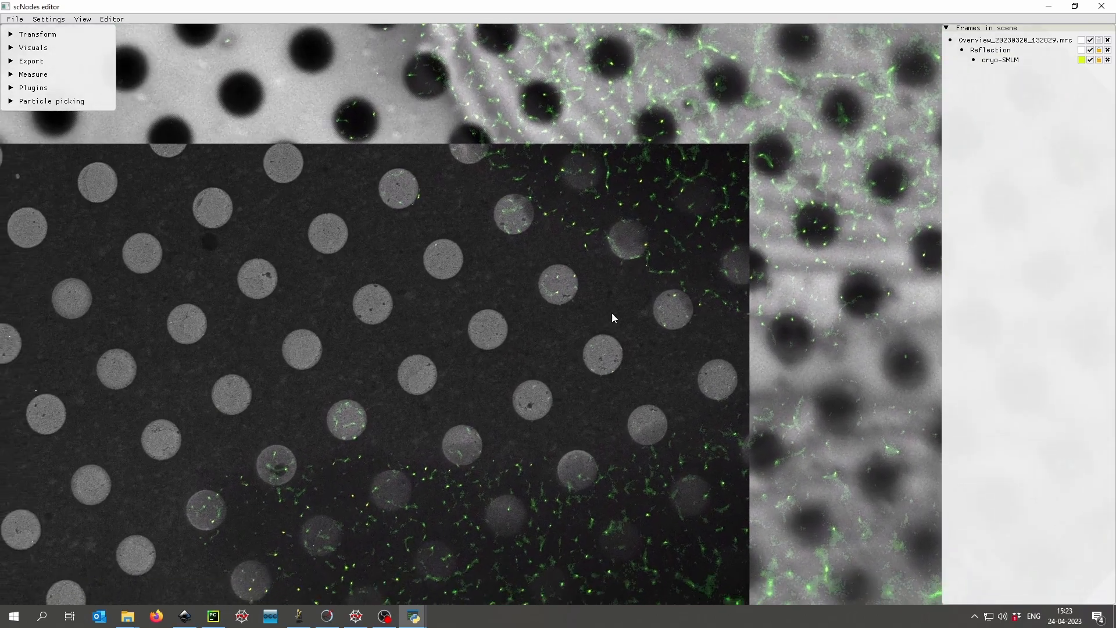
{"action": "middle_click_drag", "start_coordinate": [611, 313], "coordinate": [705, 228]}
{"action": "scroll", "coordinate": [595, 204], "scroll_direction": "down", "scroll_amount": 1}
{"action": "middle_click_drag", "start_coordinate": [469, 333], "coordinate": [302, 459]}
{"action": "scroll", "coordinate": [479, 382], "scroll_direction": "up", "scroll_amount": 7}
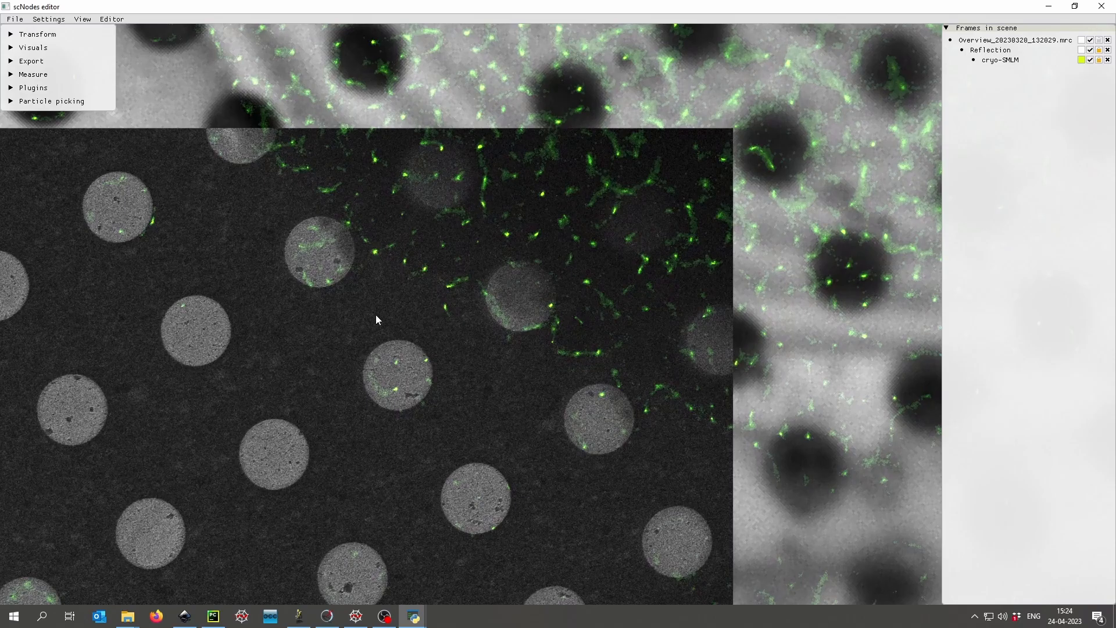
{"action": "middle_click_drag", "start_coordinate": [363, 299], "coordinate": [476, 281]}
{"action": "scroll", "coordinate": [456, 239], "scroll_direction": "down", "scroll_amount": 2}
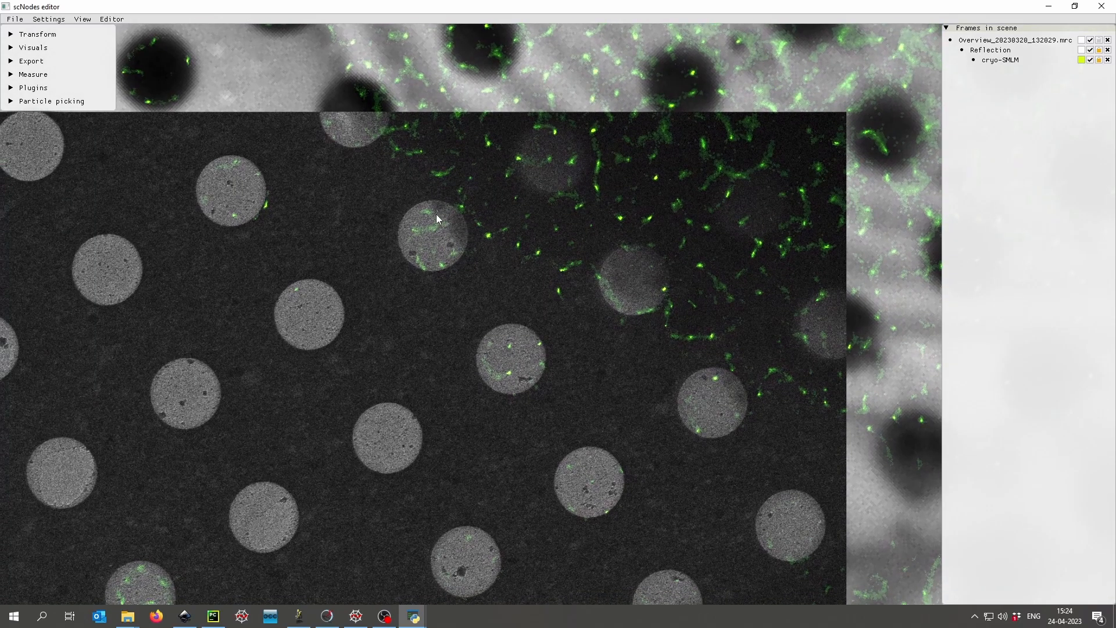
{"action": "scroll", "coordinate": [536, 316], "scroll_direction": "down", "scroll_amount": 10}
{"action": "scroll", "coordinate": [536, 316], "scroll_direction": "down", "scroll_amount": 5}
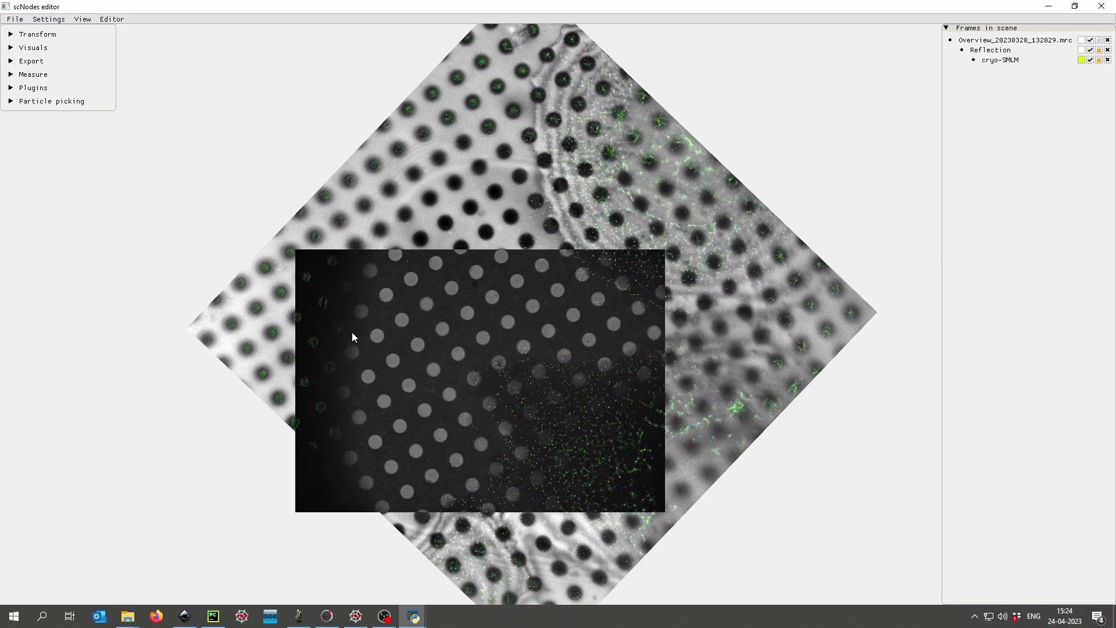
- Import s2t5_Exposure.mrc and s2t5_Search.mrc from the Batch folder into the scNodes scene and minimise the folder window
{"action": "mouse_move", "coordinate": [124, 619]}
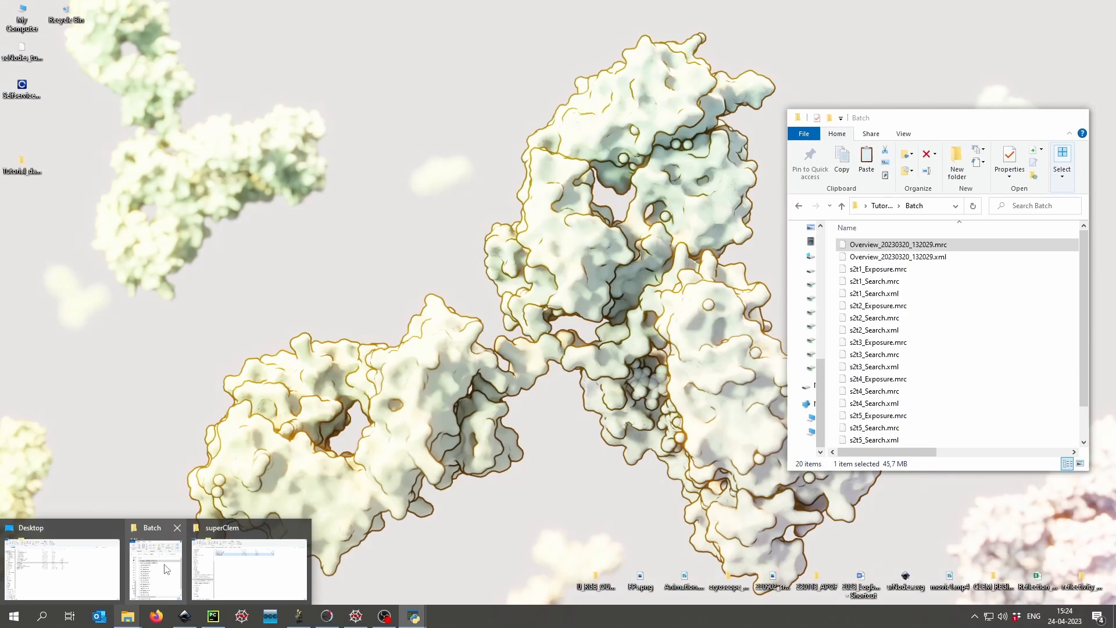
{"action": "left_click", "coordinate": [182, 563]}
{"action": "left_click_drag", "start_coordinate": [904, 119], "coordinate": [209, 109]}
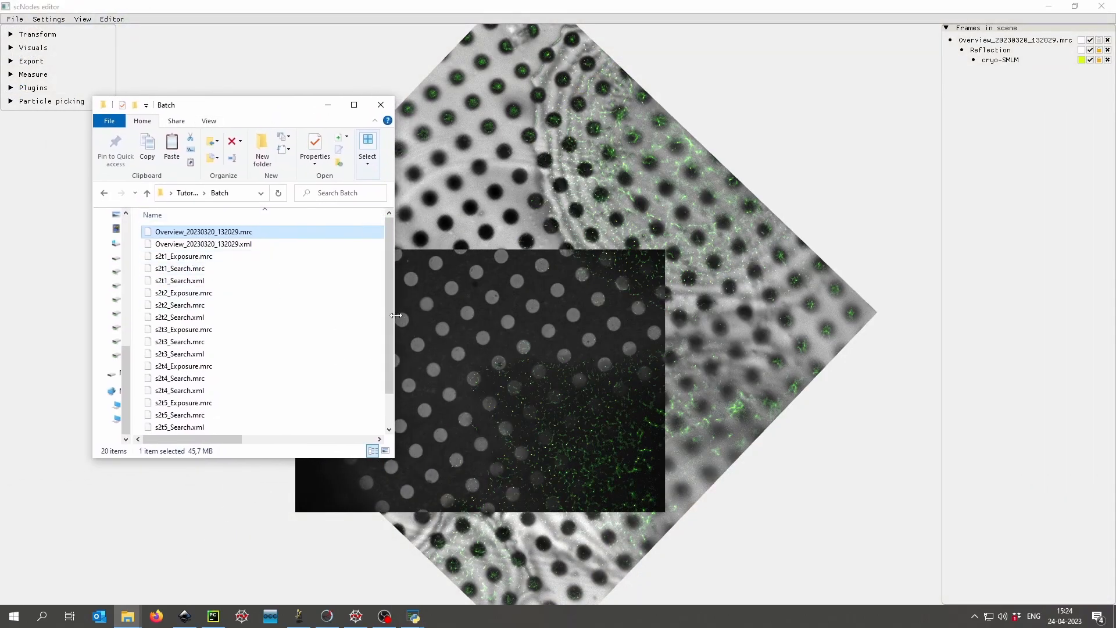
{"action": "scroll", "coordinate": [384, 274], "scroll_direction": "down", "scroll_amount": 1}
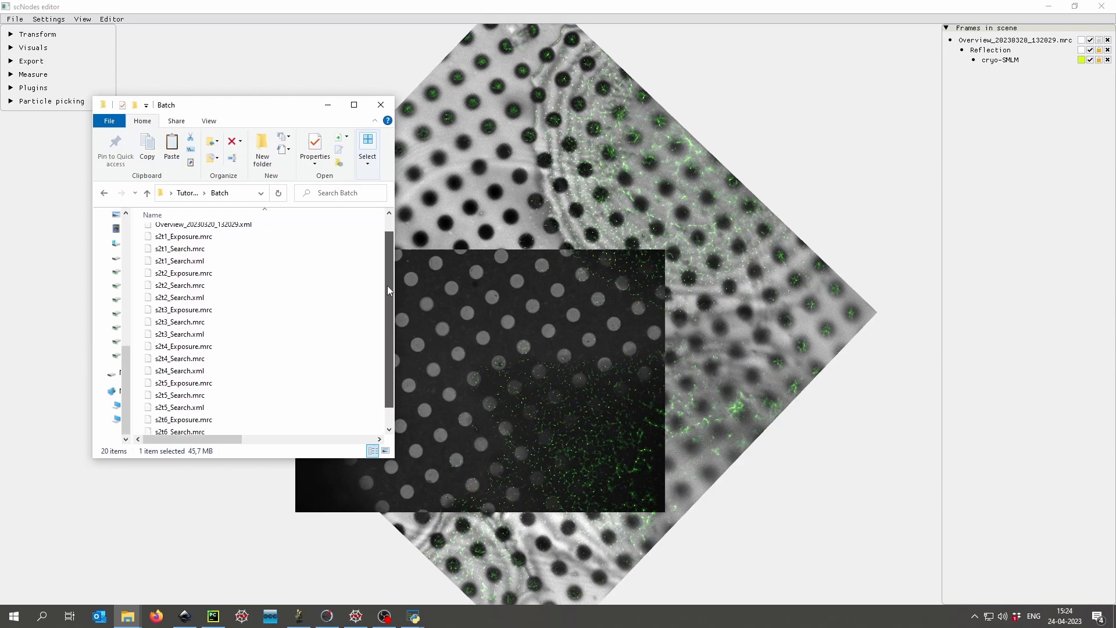
{"action": "left_click", "coordinate": [196, 380]}
{"action": "left_click", "coordinate": [184, 372], "text": "shift"}
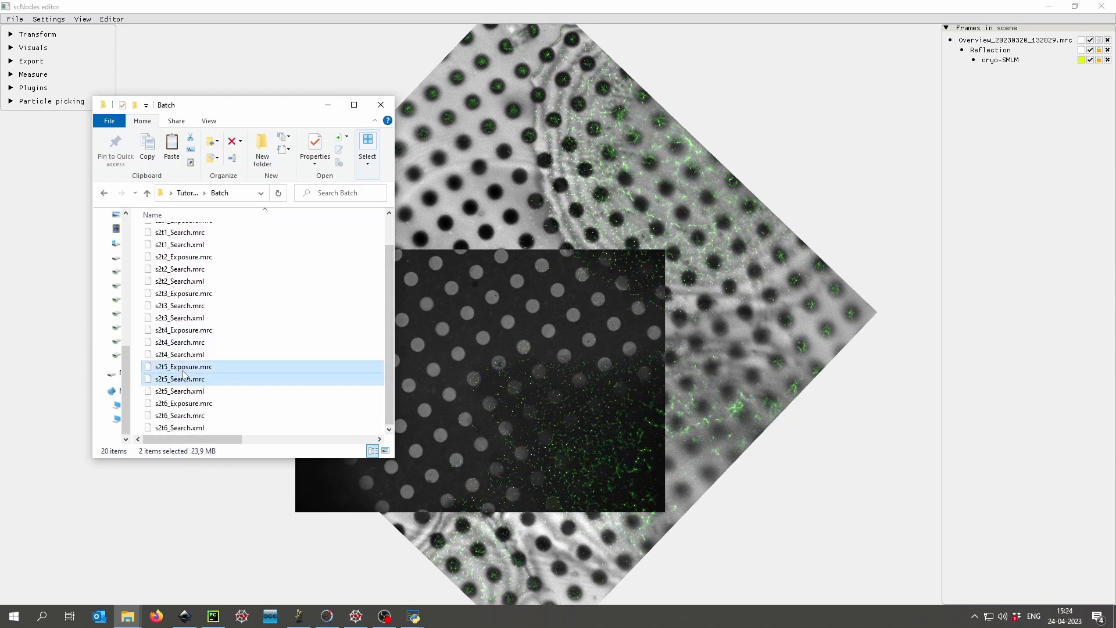
{"action": "left_click_drag", "start_coordinate": [184, 375], "coordinate": [606, 329]}
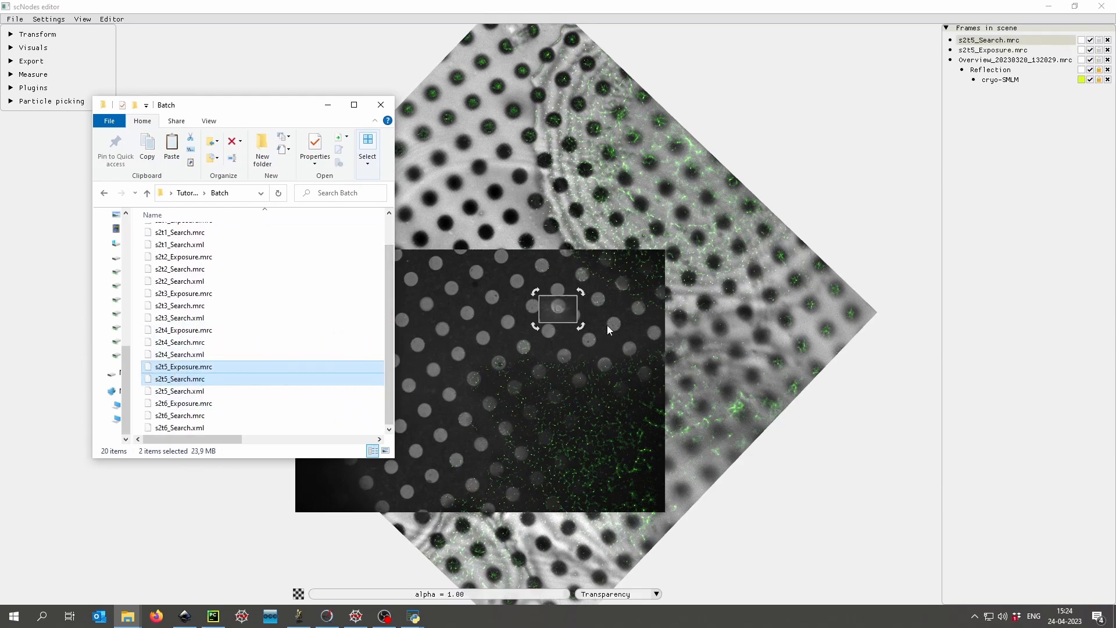
{"action": "left_click", "coordinate": [328, 105]}
{"action": "left_click", "coordinate": [15, 19]}
{"action": "left_click", "coordinate": [497, 306]}
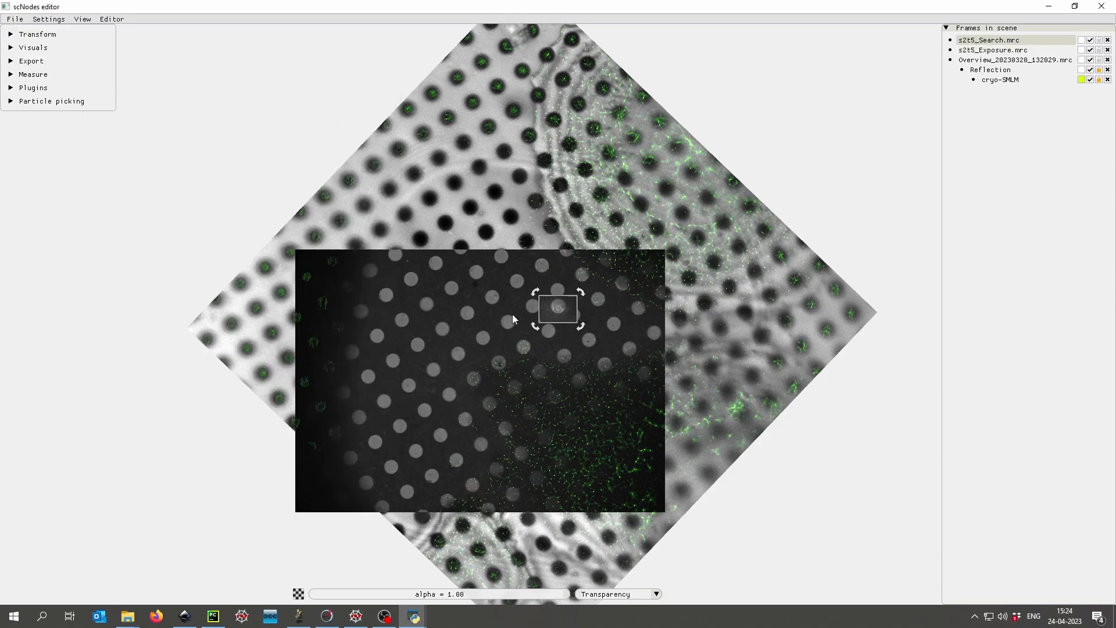
- Hide the s2t5_Exposure.mrc and cryo-SMLM frames, leaving s2t5_Search.mrc visible over the overview
{"action": "scroll", "coordinate": [521, 304], "scroll_direction": "up", "scroll_amount": 5}
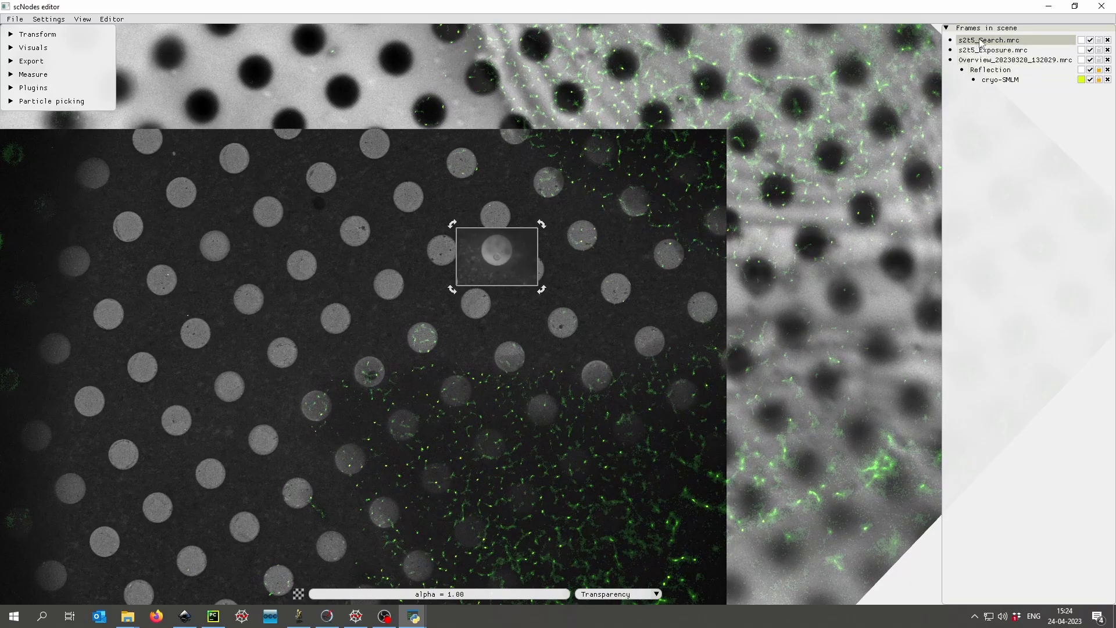
{"action": "left_click", "coordinate": [982, 41]}
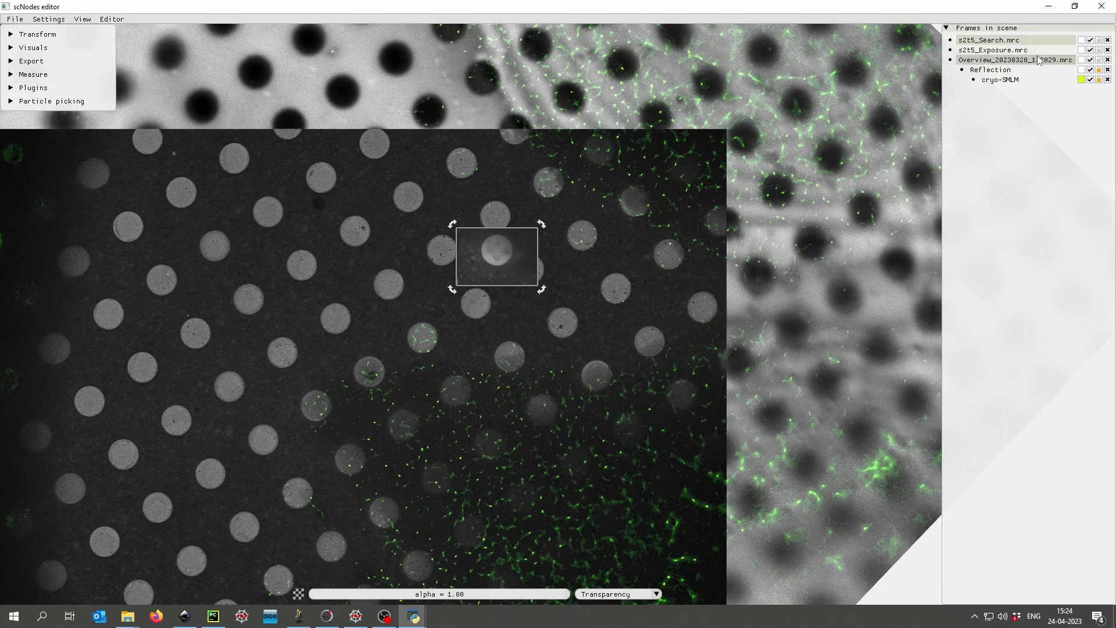
{"action": "left_click", "coordinate": [1088, 50]}
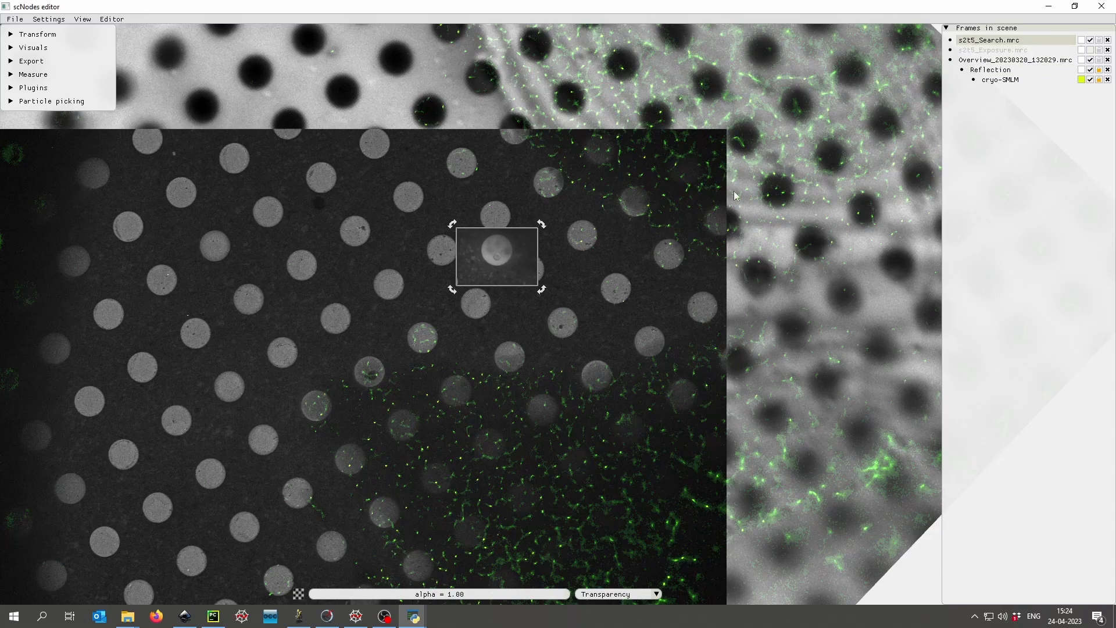
{"action": "left_click", "coordinate": [1090, 80]}
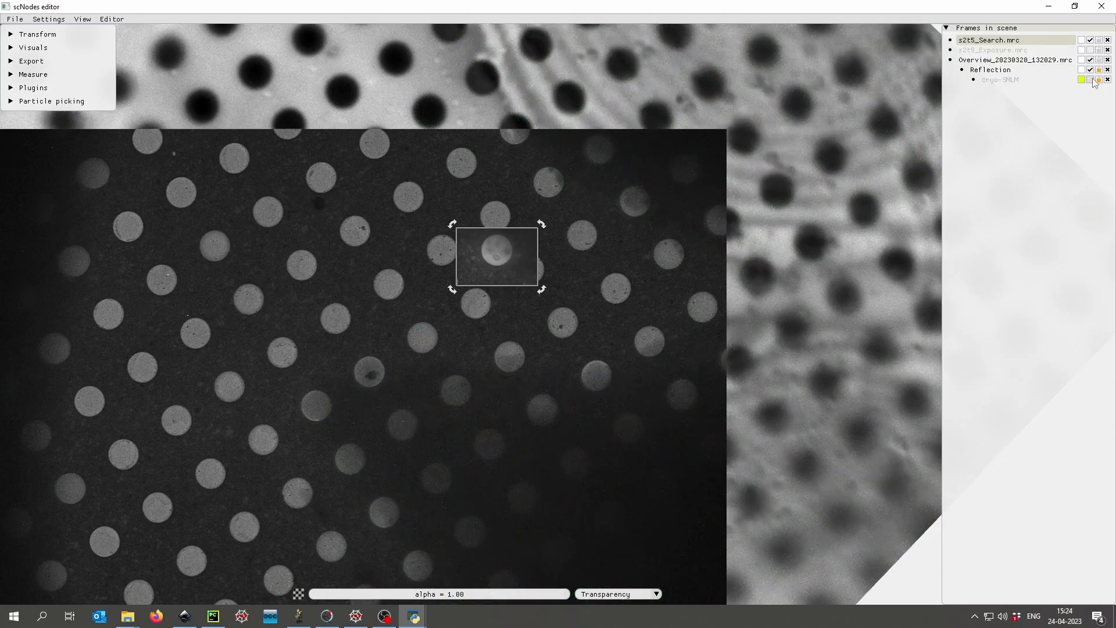
- Shift the s2t5_Search.mrc frame a short distance over the overview image and compare its hole with the surrounding ones
{"action": "scroll", "coordinate": [584, 218], "scroll_direction": "up", "scroll_amount": 3}
{"action": "middle_click_drag", "start_coordinate": [610, 226], "coordinate": [556, 290]}
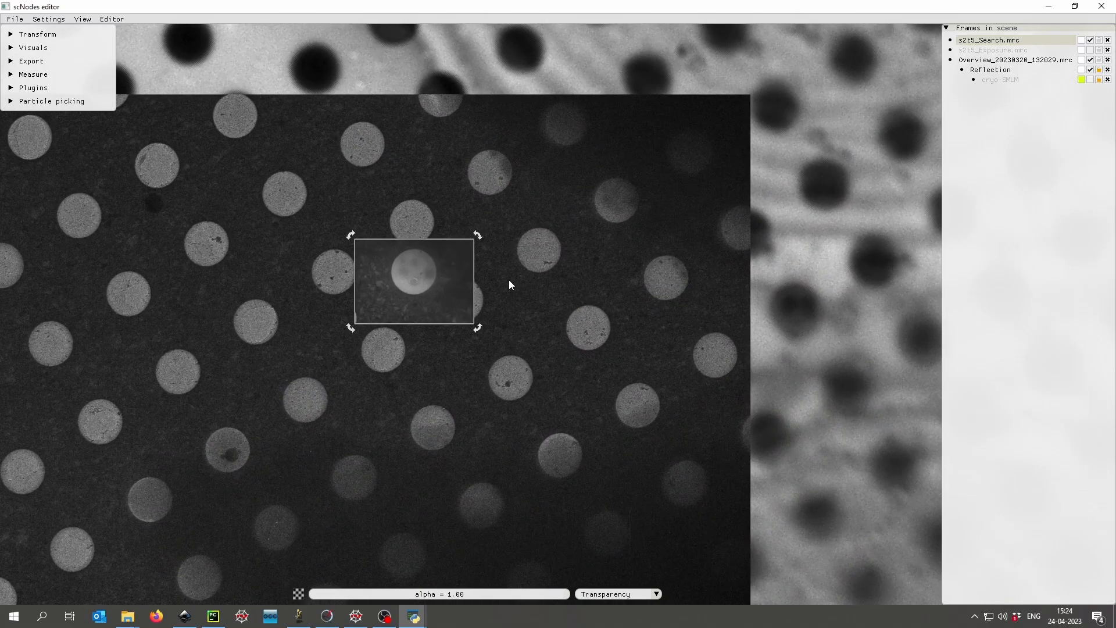
{"action": "scroll", "coordinate": [526, 280], "scroll_direction": "down", "scroll_amount": 2}
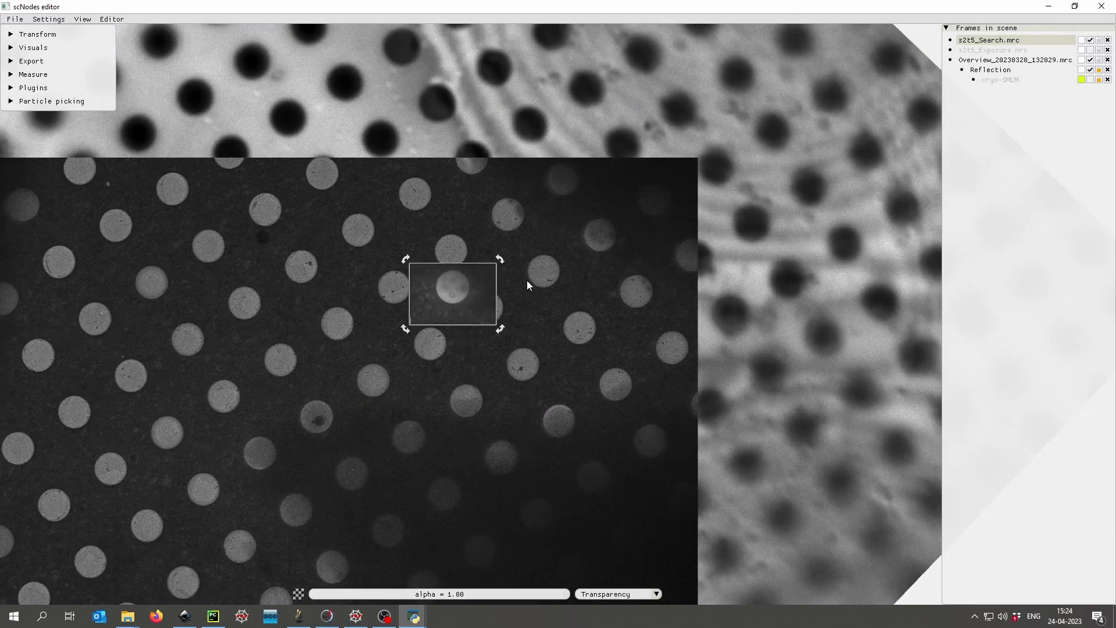
{"action": "left_click_drag", "start_coordinate": [460, 284], "coordinate": [499, 278]}
{"action": "middle_click_drag", "start_coordinate": [506, 305], "coordinate": [547, 275]}
{"action": "scroll", "coordinate": [529, 327], "scroll_direction": "down", "scroll_amount": 6}
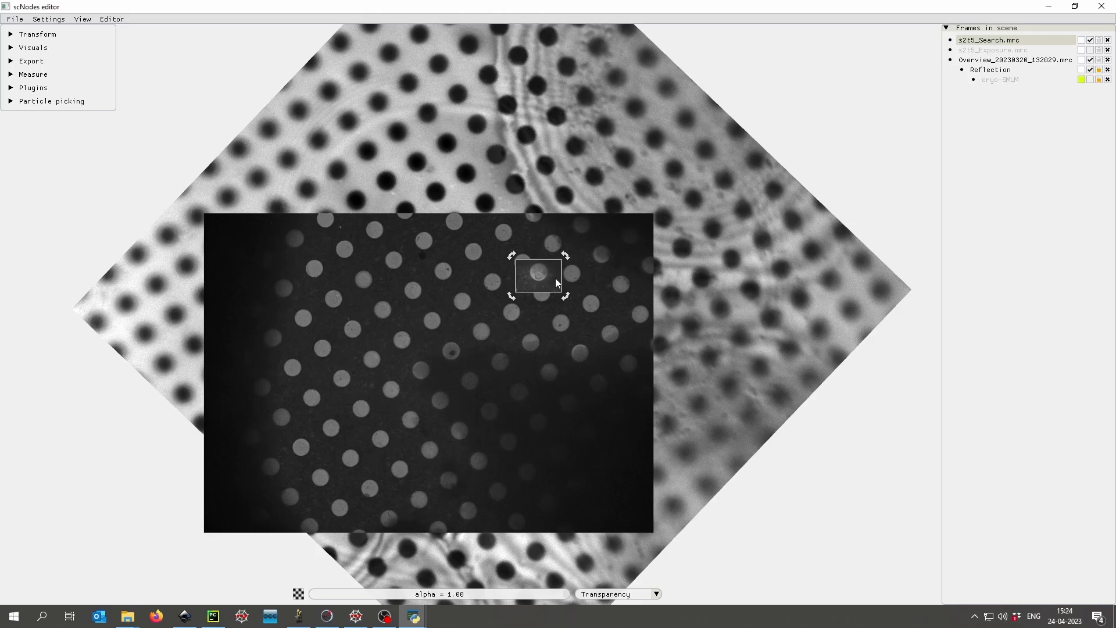
{"action": "scroll", "coordinate": [591, 262], "scroll_direction": "down", "scroll_amount": 4}
{"action": "middle_click_drag", "start_coordinate": [579, 252], "coordinate": [537, 296]}
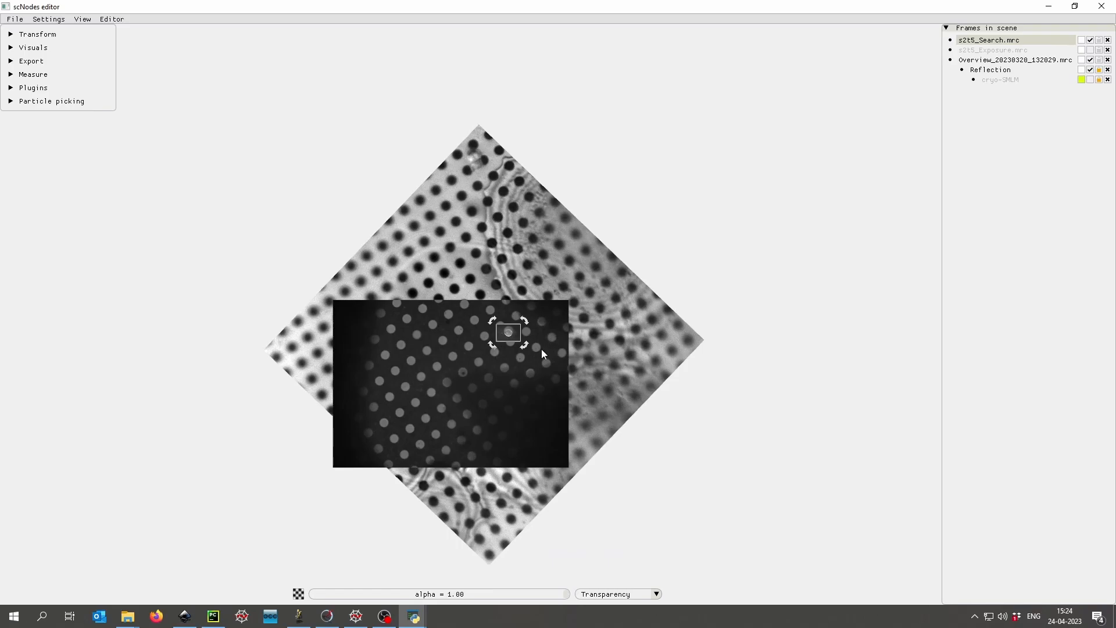
{"action": "scroll", "coordinate": [538, 339], "scroll_direction": "up", "scroll_amount": 8}
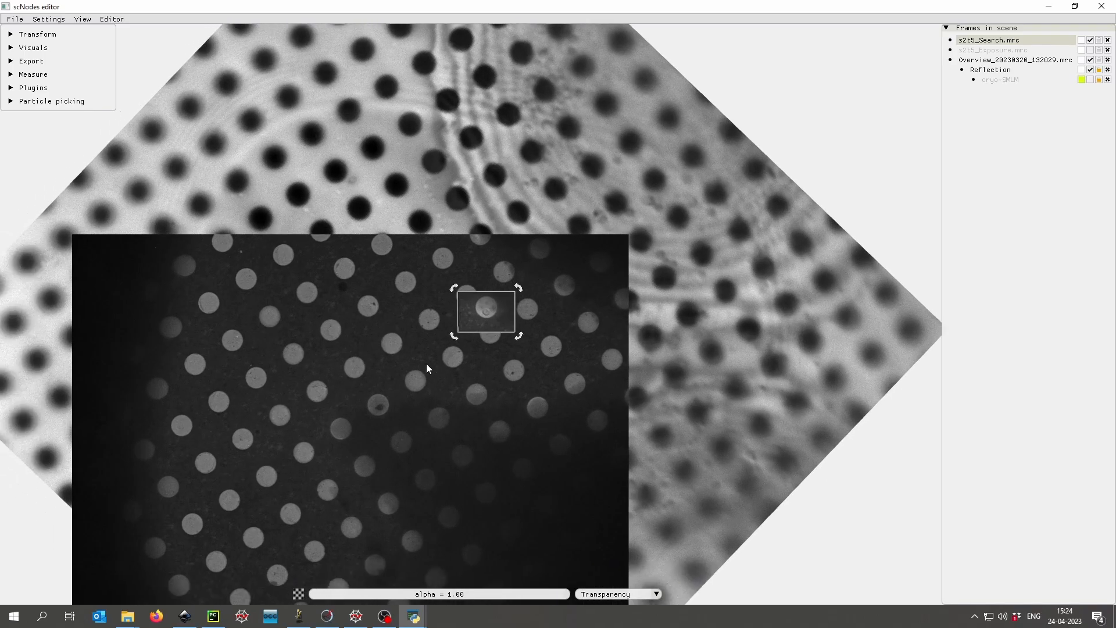
{"action": "scroll", "coordinate": [468, 364], "scroll_direction": "up", "scroll_amount": 4}
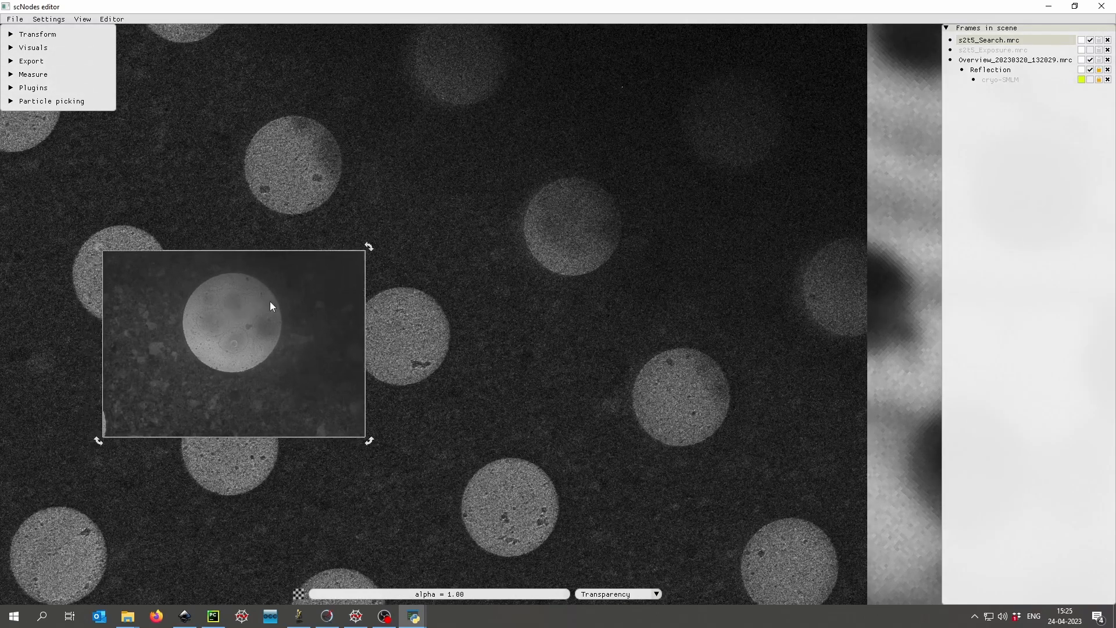
- Set the s2t5_Search.mrc frame's blending mode to Sum and place its hole over the matching hole near the overview's cell edge
{"action": "middle_click_drag", "start_coordinate": [252, 303], "coordinate": [497, 241]}
{"action": "key", "text": "2"}
{"action": "left_click_drag", "start_coordinate": [497, 238], "coordinate": [562, 235]}
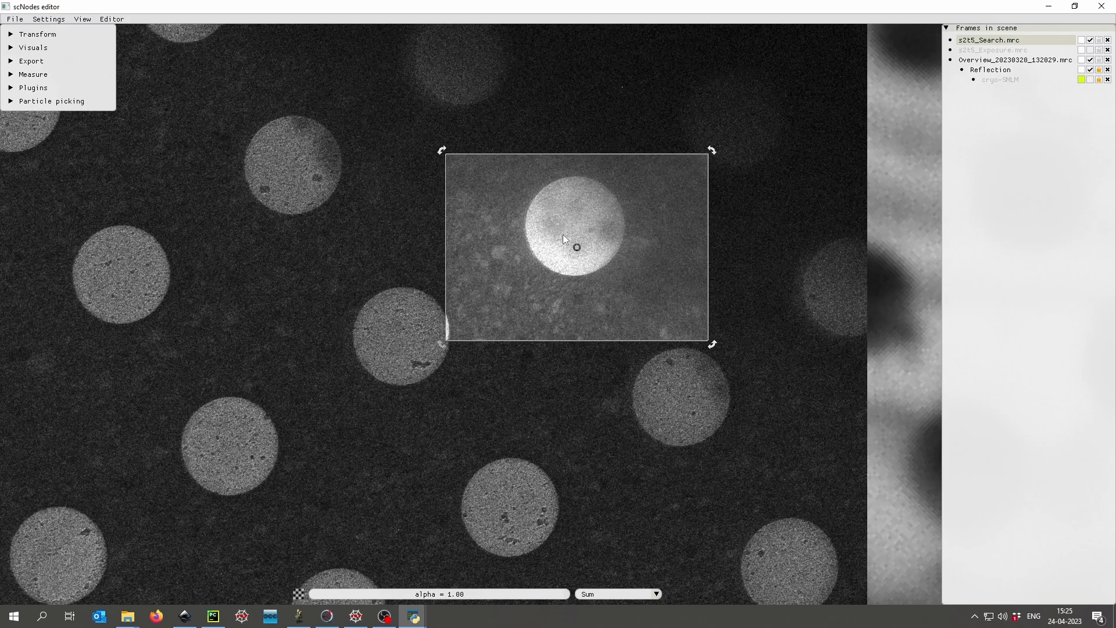
{"action": "middle_click_drag", "start_coordinate": [613, 220], "coordinate": [606, 251]}
{"action": "scroll", "coordinate": [585, 277], "scroll_direction": "up", "scroll_amount": 2}
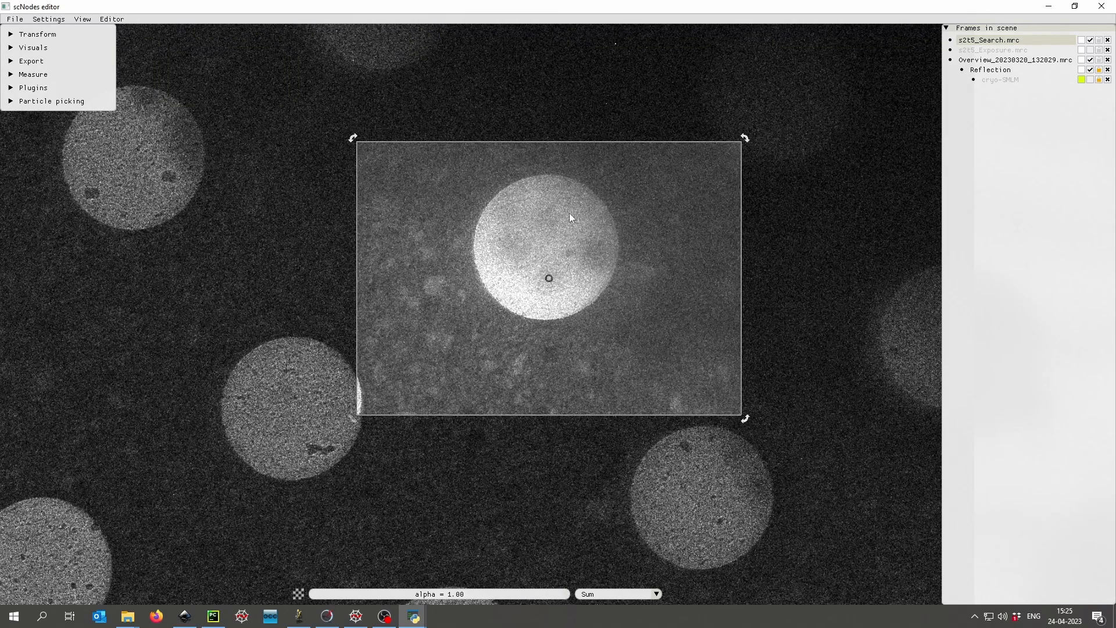
{"action": "mouse_move", "coordinate": [570, 250]}
{"action": "left_mouse_down"}
{"action": "mouse_move", "coordinate": [528, 310]}
{"action": "mouse_move", "coordinate": [569, 247]}
{"action": "left_mouse_up"}
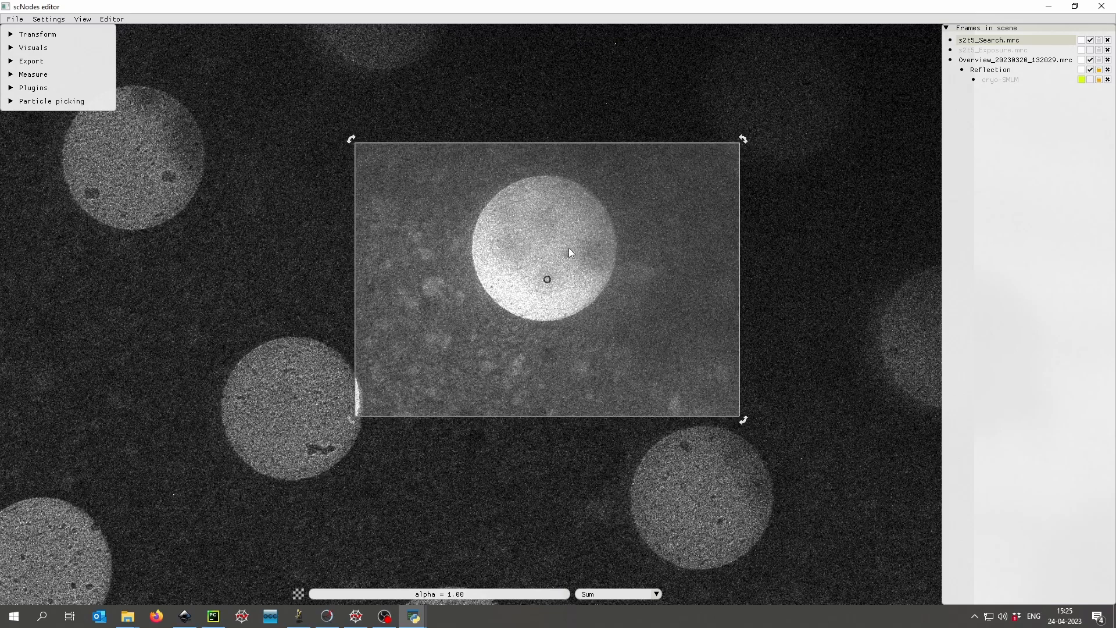
- Set up the Register Grayscale plugin with Overview_20230320_132029.mrc as the parent frame for s2t5_Search.mrc
{"action": "left_click", "coordinate": [13, 89]}
{"action": "left_click_drag", "start_coordinate": [71, 30], "coordinate": [71, 43]}
{"action": "left_click", "coordinate": [93, 114]}
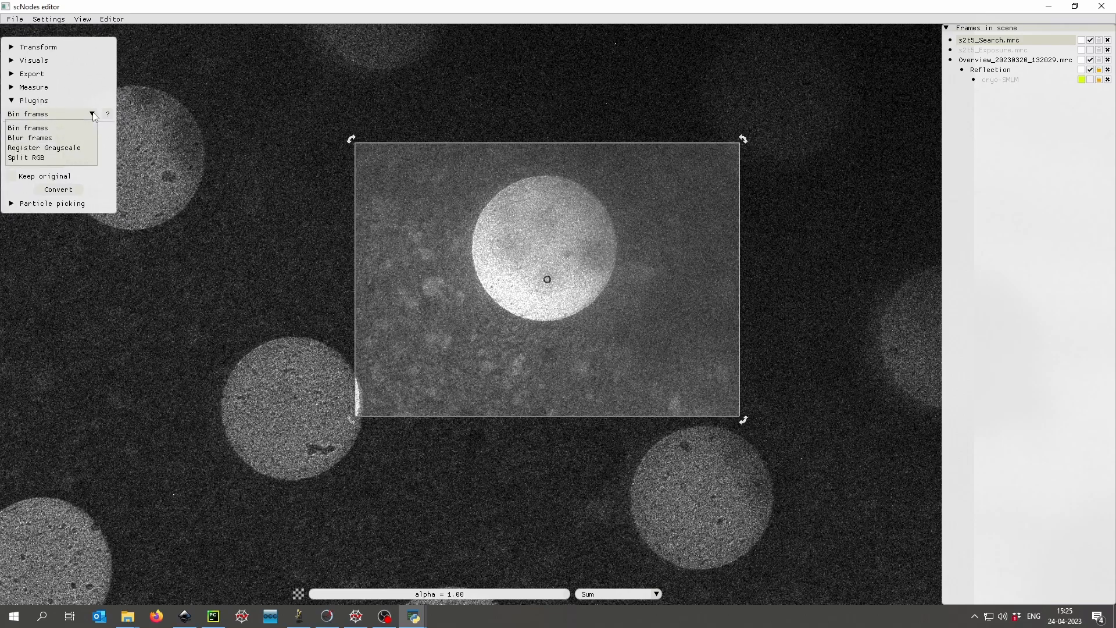
{"action": "left_click", "coordinate": [33, 149]}
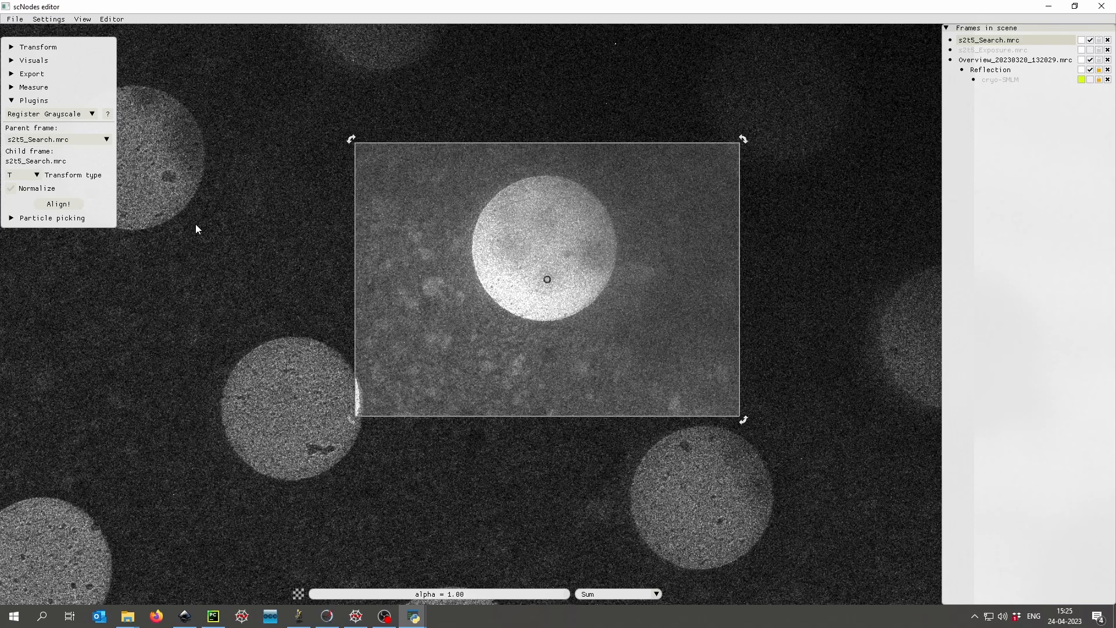
{"action": "left_click_drag", "start_coordinate": [195, 224], "coordinate": [285, 200]}
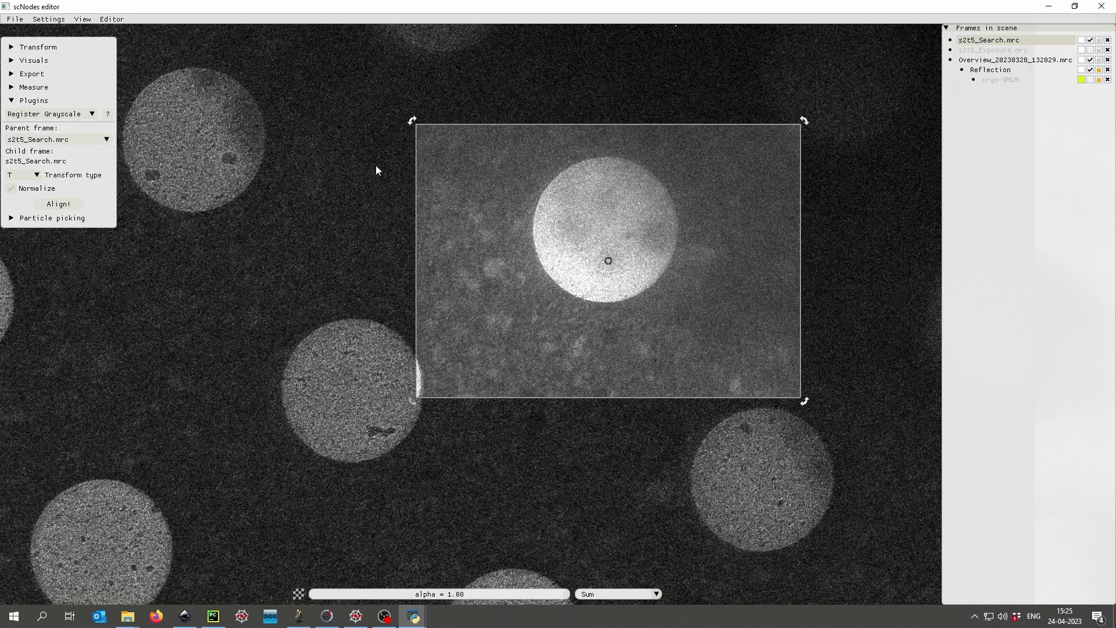
{"action": "left_click", "coordinate": [60, 140]}
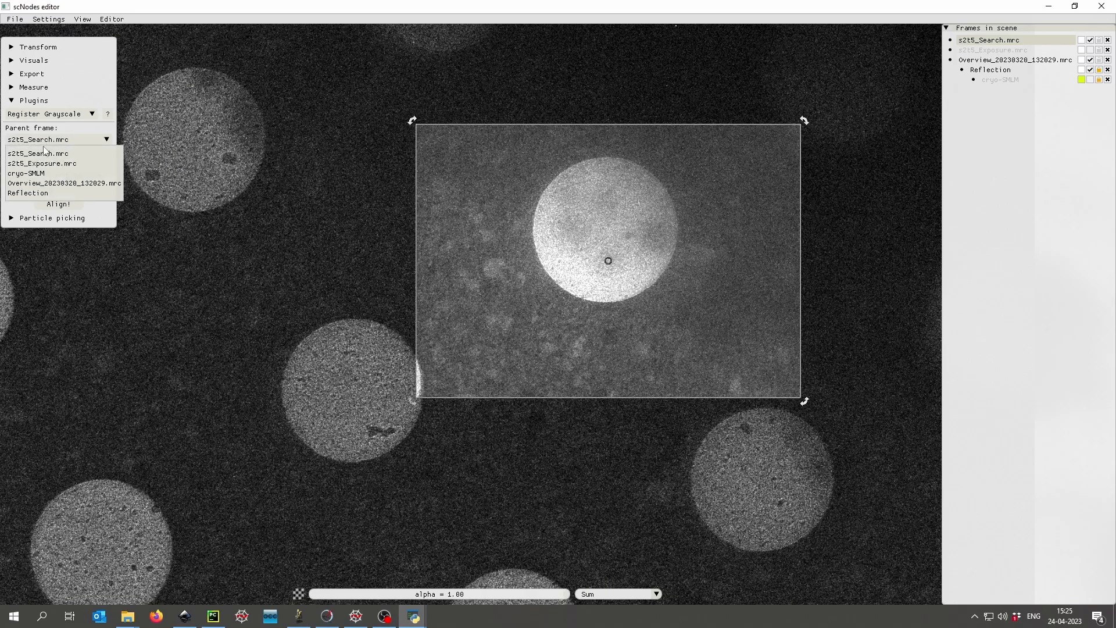
{"action": "left_click", "coordinate": [47, 183]}
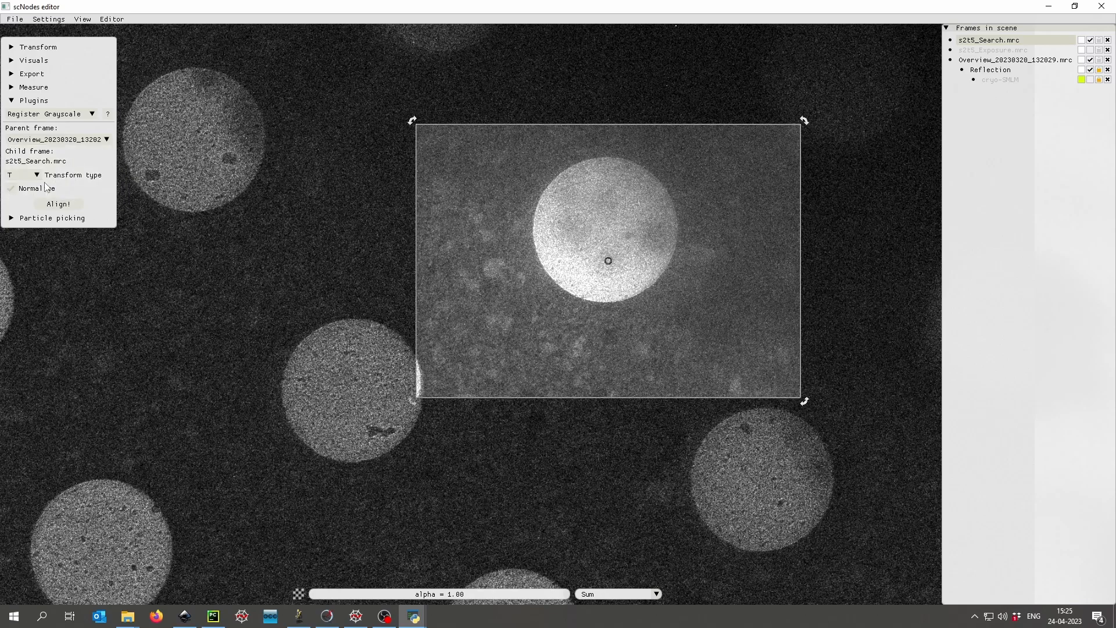
- Offset the s2t5_Search.mrc frame slightly and align it to the overview with transform type T and Normalize on
{"action": "mouse_move", "coordinate": [532, 196]}
{"action": "left_mouse_down"}
{"action": "mouse_move", "coordinate": [495, 269]}
{"action": "mouse_move", "coordinate": [528, 203]}
{"action": "mouse_move", "coordinate": [544, 201]}
{"action": "left_mouse_up"}
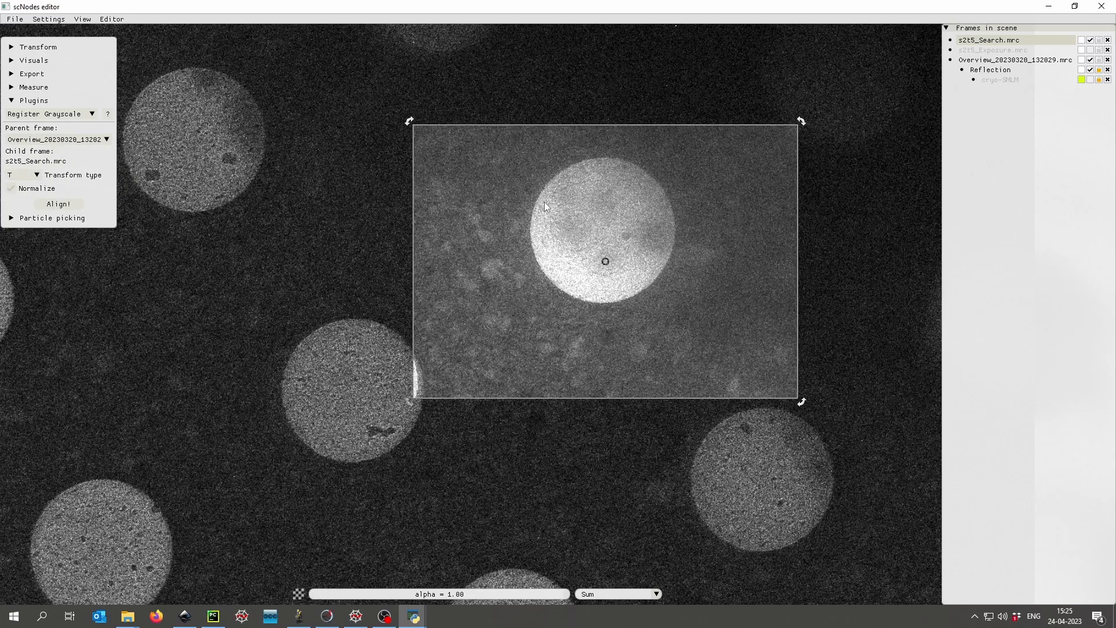
{"action": "left_click", "coordinate": [29, 180]}
{"action": "left_click", "coordinate": [35, 177]}
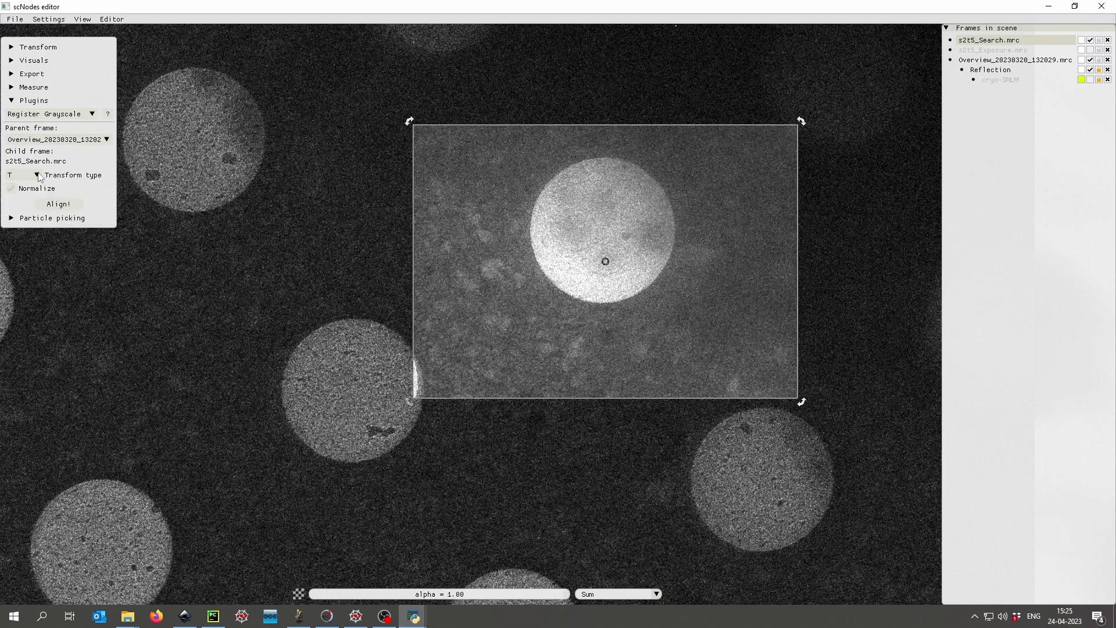
{"action": "left_click", "coordinate": [59, 204]}
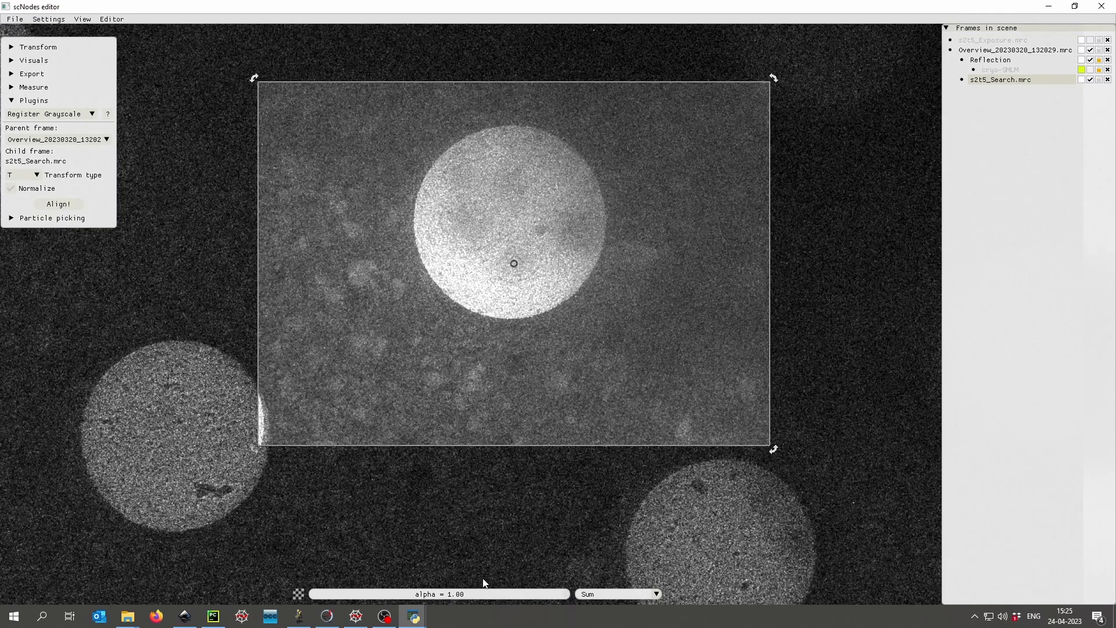
- Lock the aligned s2t5_Search.mrc frame, then select s2t5_Exposure.mrc and make it visible
{"action": "scroll", "coordinate": [551, 601], "scroll_direction": "up", "scroll_amount": 1}
{"action": "left_click_drag", "start_coordinate": [535, 593], "coordinate": [592, 324]}
{"action": "scroll", "coordinate": [582, 320], "scroll_direction": "down", "scroll_amount": 5}
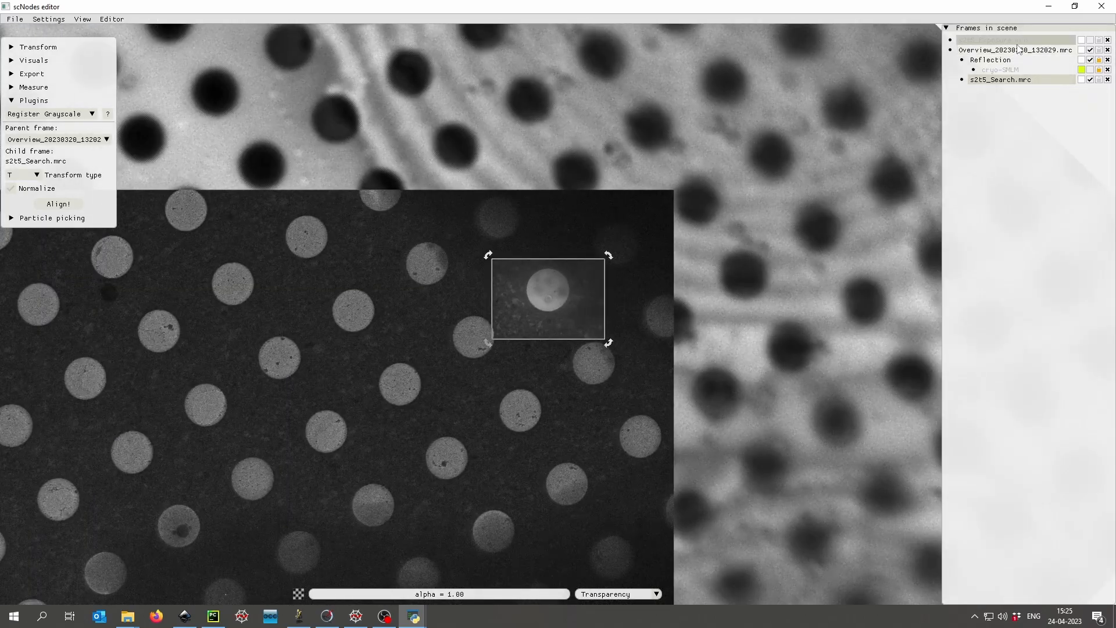
{"action": "left_click", "coordinate": [1098, 79]}
{"action": "left_click", "coordinate": [994, 40]}
{"action": "left_click", "coordinate": [1089, 39]}
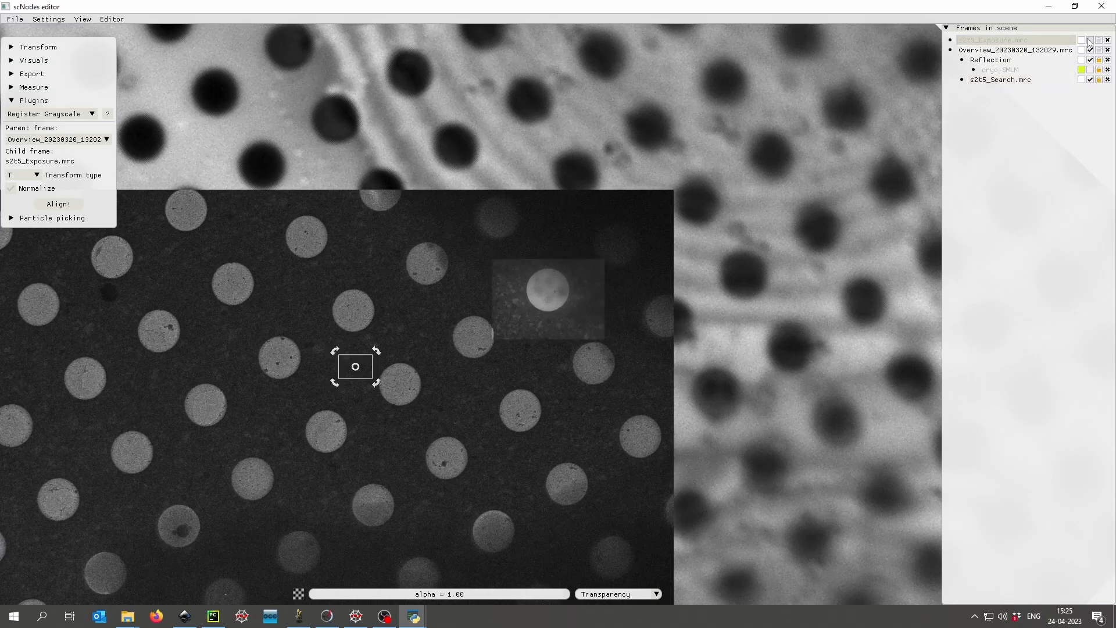
- Move the s2t5_Exposure.mrc frame onto the lower part of the hole in s2t5_Search.mrc
{"action": "scroll", "coordinate": [561, 302], "scroll_direction": "up", "scroll_amount": 3}
{"action": "left_click_drag", "start_coordinate": [256, 399], "coordinate": [558, 302]}
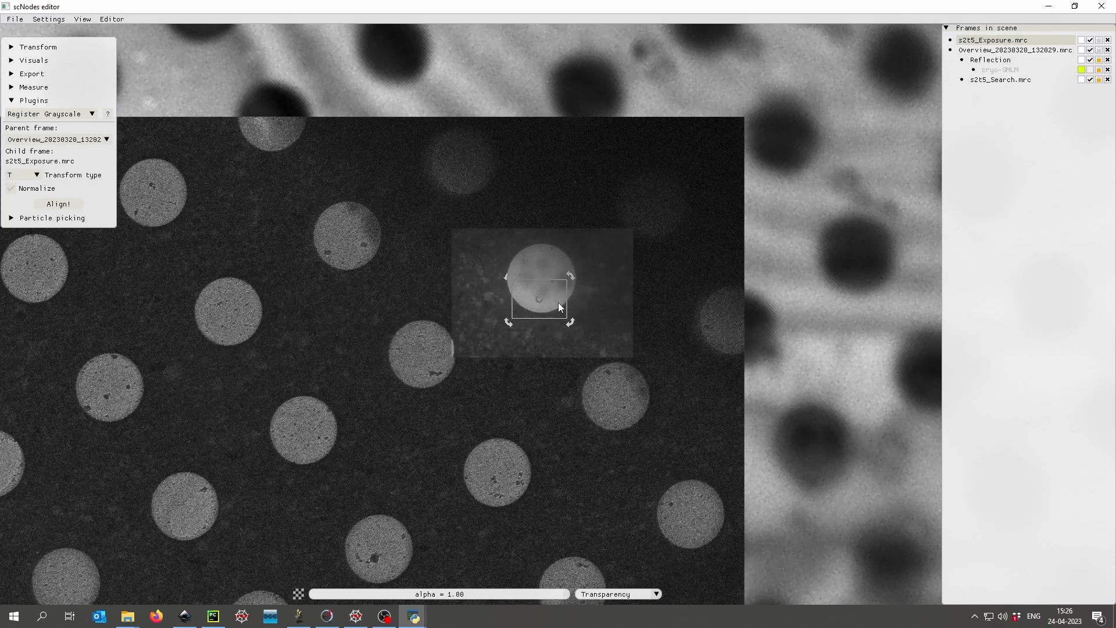
{"action": "right_click", "coordinate": [558, 302]}
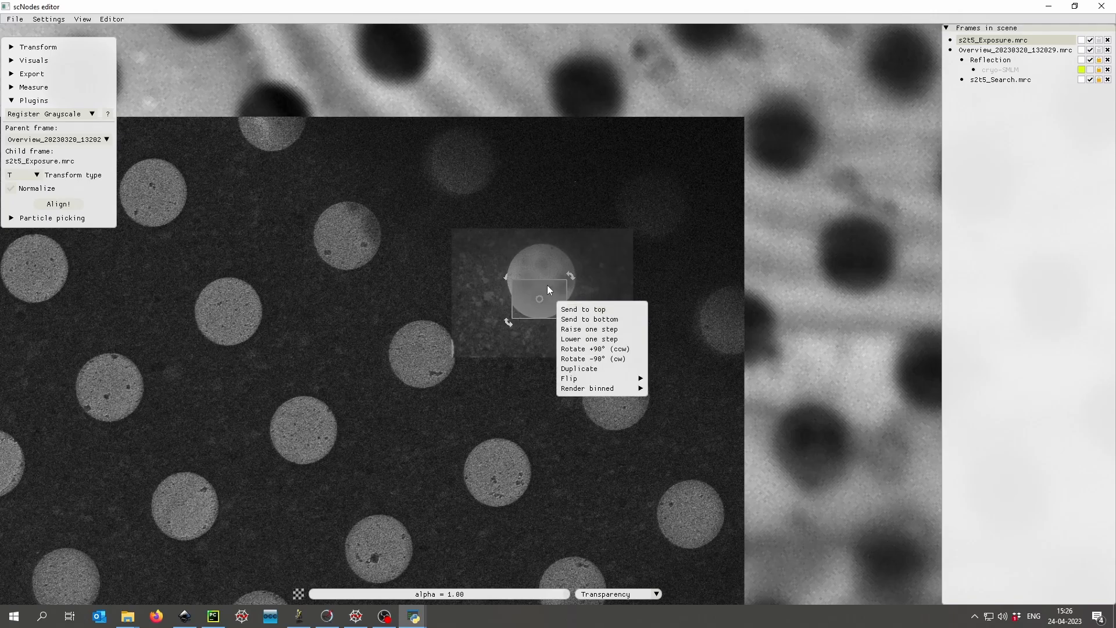
{"action": "left_click", "coordinate": [547, 288]}
{"action": "scroll", "coordinate": [522, 303], "scroll_direction": "up", "scroll_amount": 8}
{"action": "scroll", "coordinate": [521, 303], "scroll_direction": "up", "scroll_amount": 2}
{"action": "left_click_drag", "start_coordinate": [528, 287], "coordinate": [420, 283]}
- Try the blending modes up to Retain minimum and match the exposure frame's dark spot to the same spot in s2t5_Search.mrc
{"action": "key", "text": "2"}
{"action": "key", "text": "1"}
{"action": "key", "text": "3"}
{"action": "key", "text": "4"}
{"action": "key", "text": "5"}
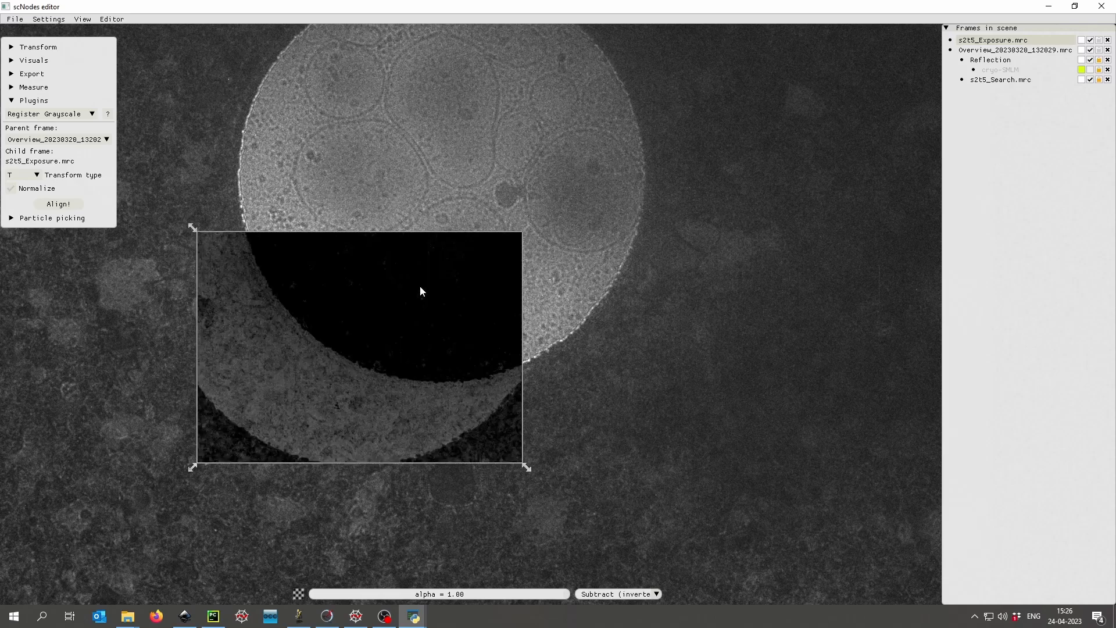
{"action": "key", "text": "6"}
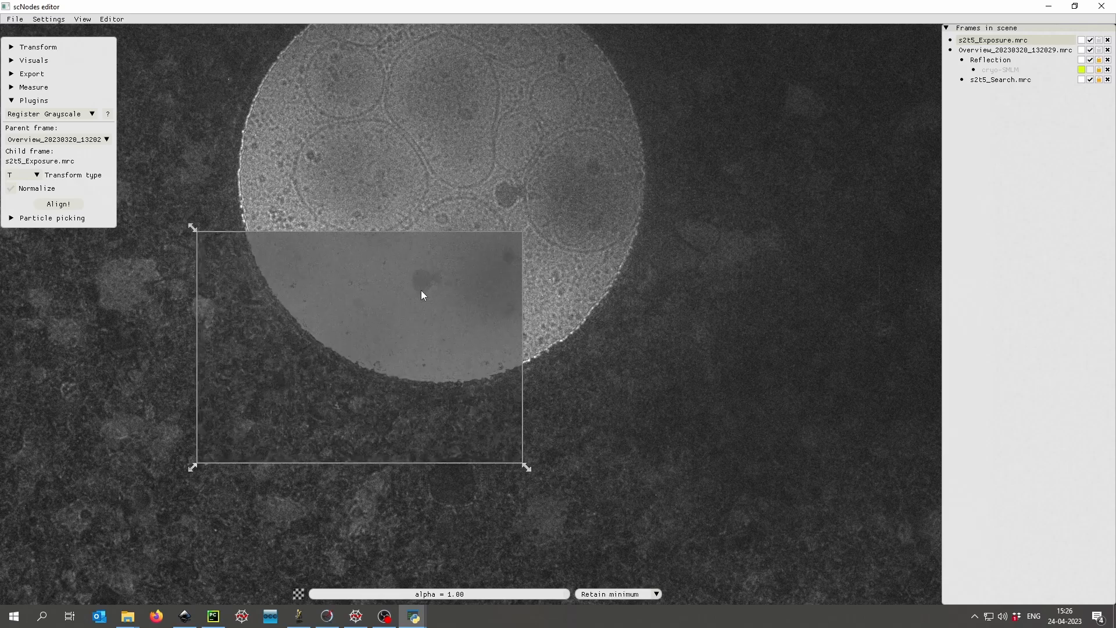
{"action": "left_click_drag", "start_coordinate": [421, 288], "coordinate": [508, 198]}
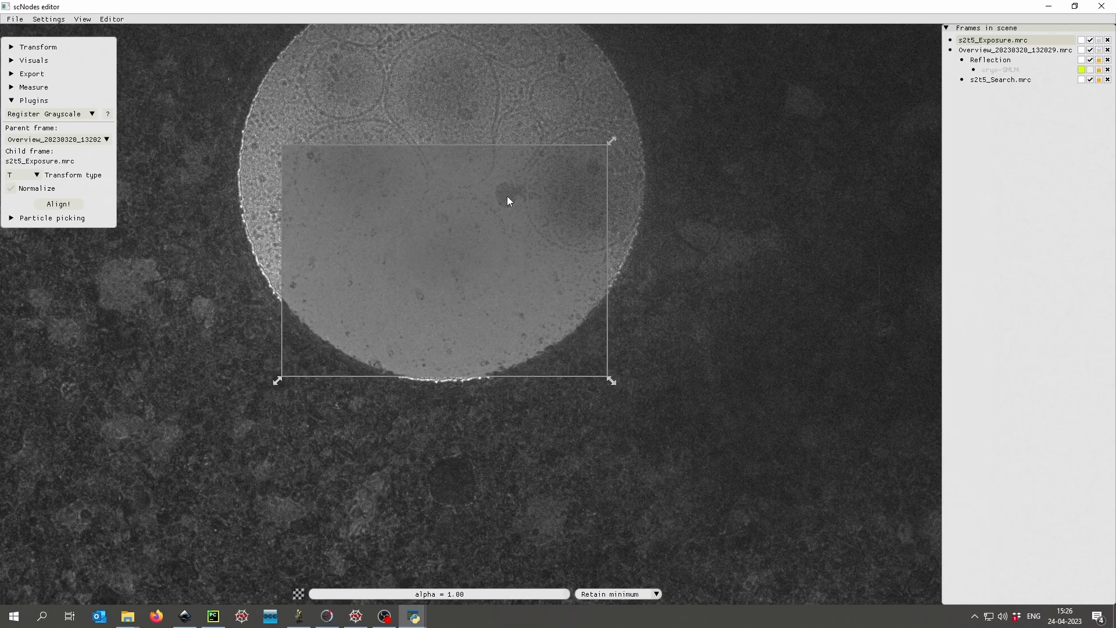
{"action": "mouse_move", "coordinate": [508, 196]}
{"action": "left_mouse_down"}
{"action": "mouse_move", "coordinate": [481, 226]}
{"action": "mouse_move", "coordinate": [507, 196]}
{"action": "left_mouse_up"}
- Set the exposure frame's blending to Transparency and align it with s2t5_Search.mrc as parent frame, then inspect the overlay
{"action": "key", "text": "1"}
{"action": "middle_click_drag", "start_coordinate": [449, 219], "coordinate": [490, 233]}
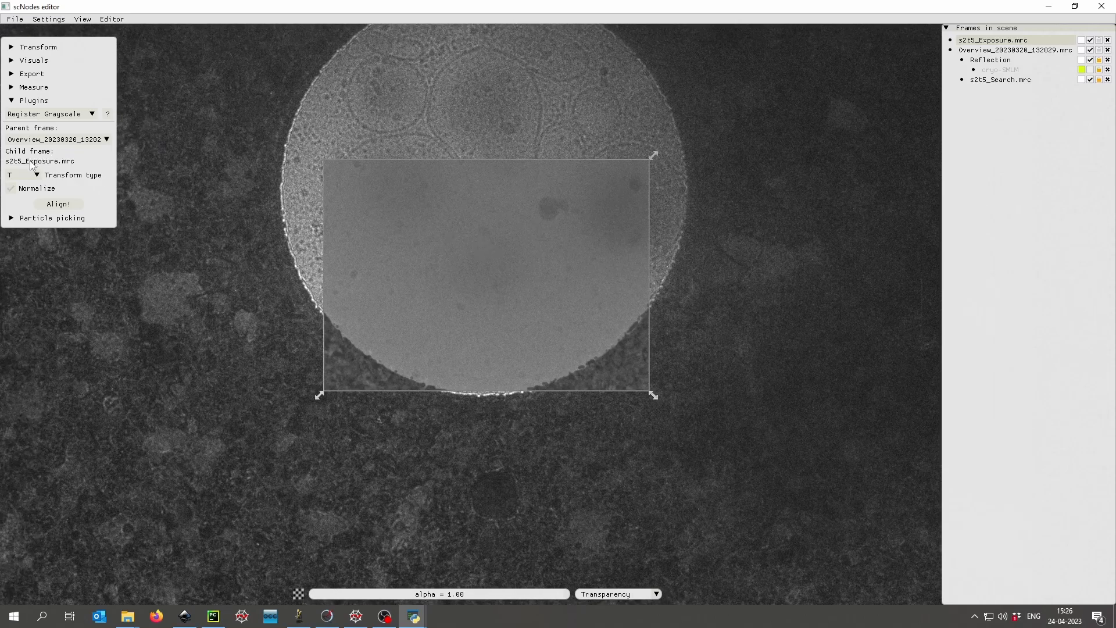
{"action": "left_click", "coordinate": [37, 140]}
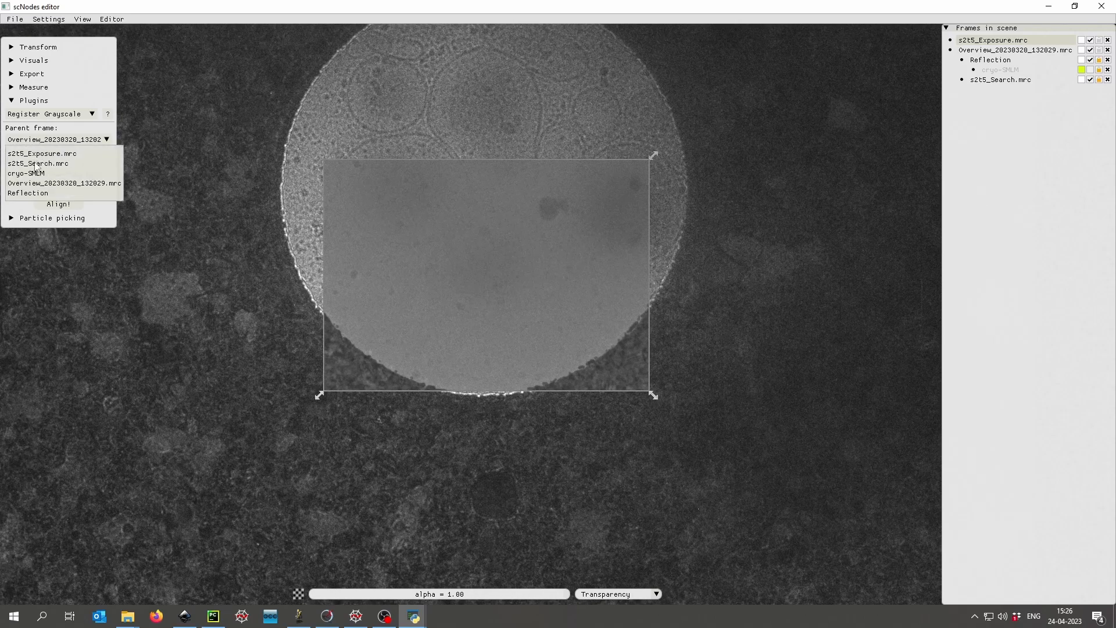
{"action": "left_click", "coordinate": [36, 165]}
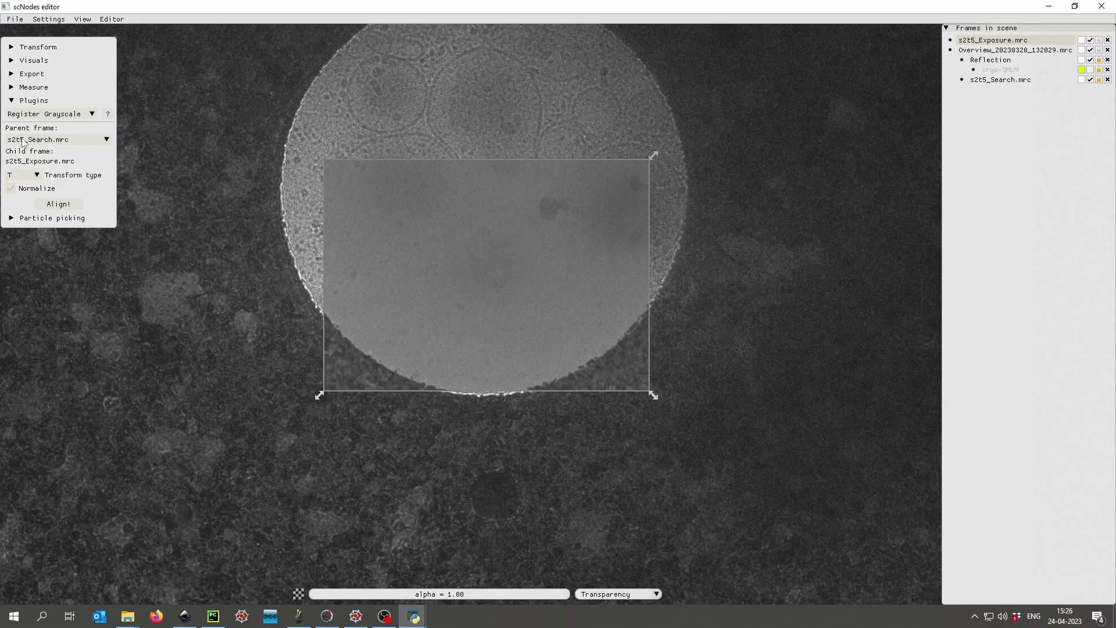
{"action": "left_click", "coordinate": [59, 204]}
{"action": "left_click", "coordinate": [770, 301]}
{"action": "scroll", "coordinate": [740, 309], "scroll_direction": "down", "scroll_amount": 3}
{"action": "scroll", "coordinate": [726, 317], "scroll_direction": "down", "scroll_amount": 3}
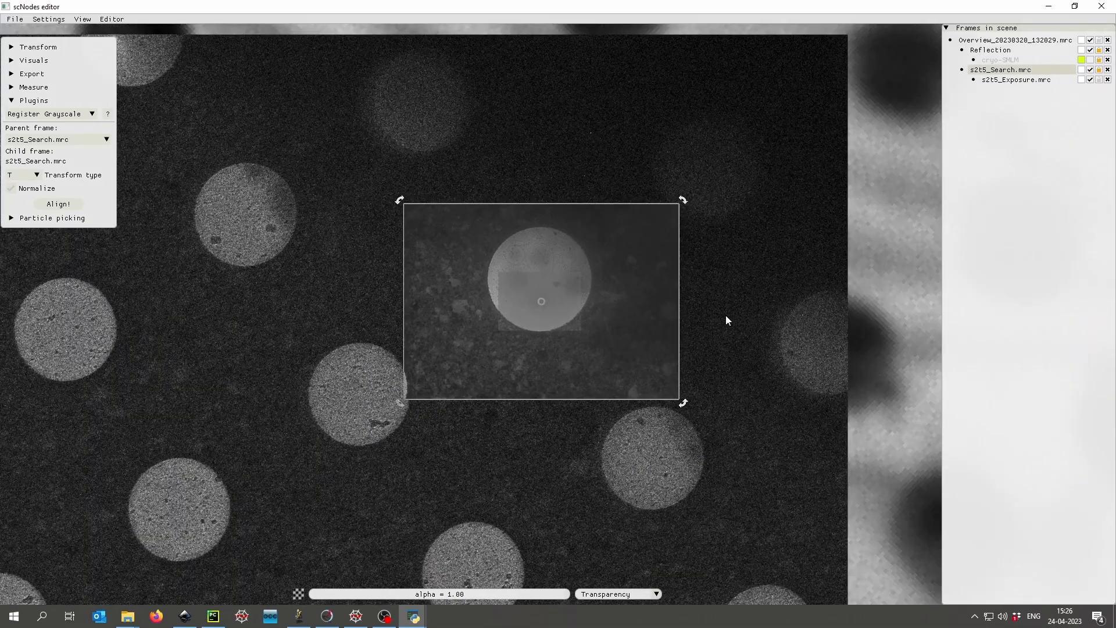
{"action": "scroll", "coordinate": [668, 321], "scroll_direction": "up", "scroll_amount": 4}
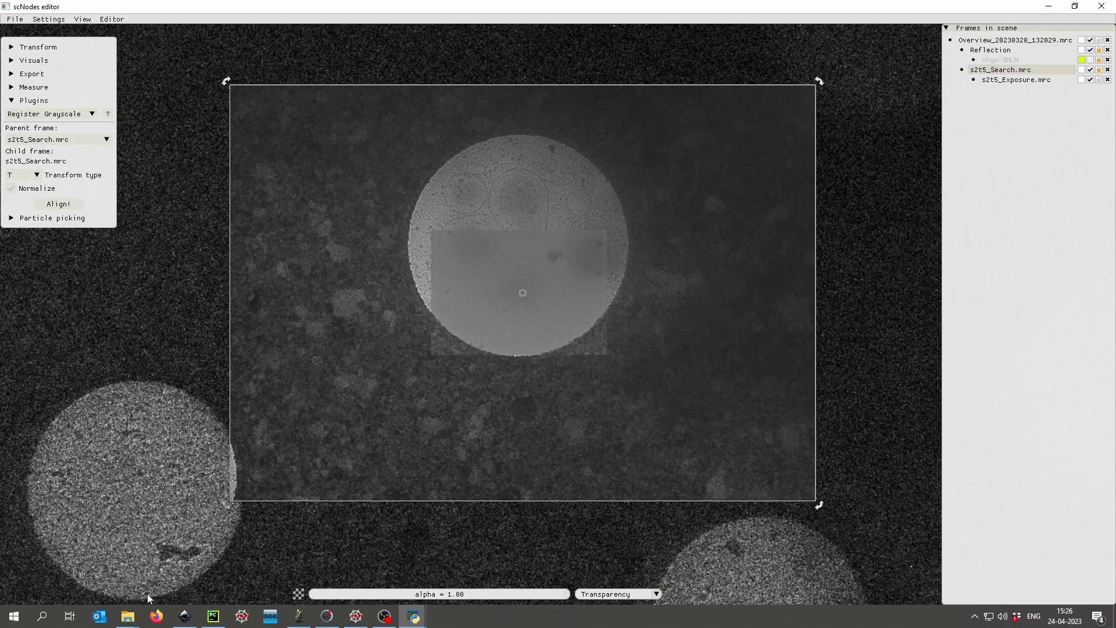
- Import ali_s2t5_corrected_full_rec_flipped.mrc from the Tutorial_dataset folder into the scNodes scene and return to the editor
{"action": "mouse_move", "coordinate": [128, 615]}
{"action": "left_click", "coordinate": [166, 555]}
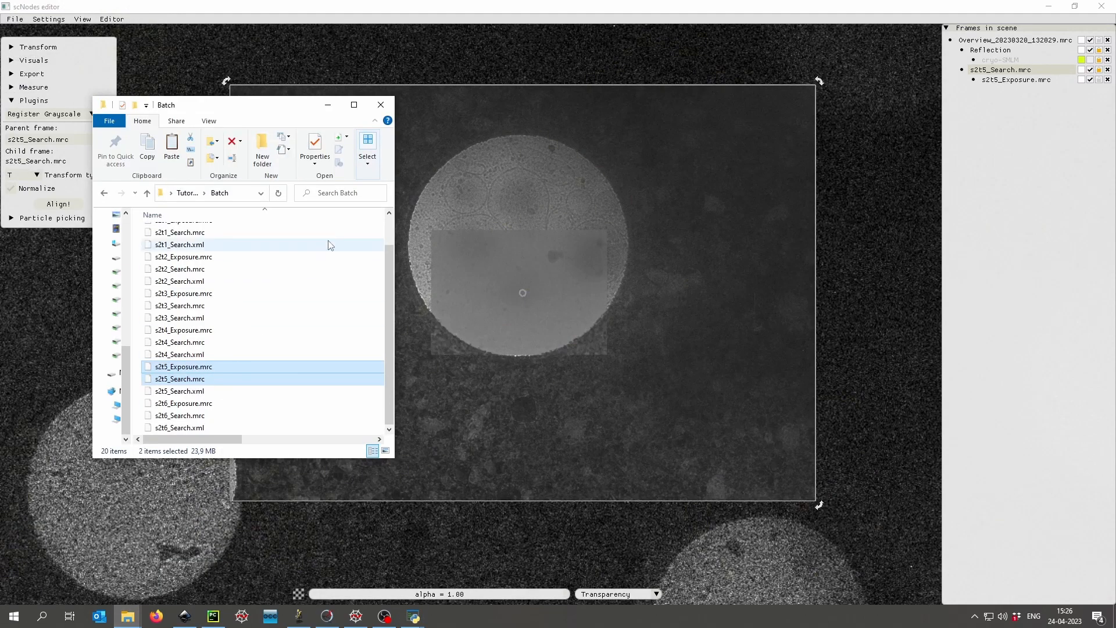
{"action": "left_click_drag", "start_coordinate": [256, 107], "coordinate": [674, 125]}
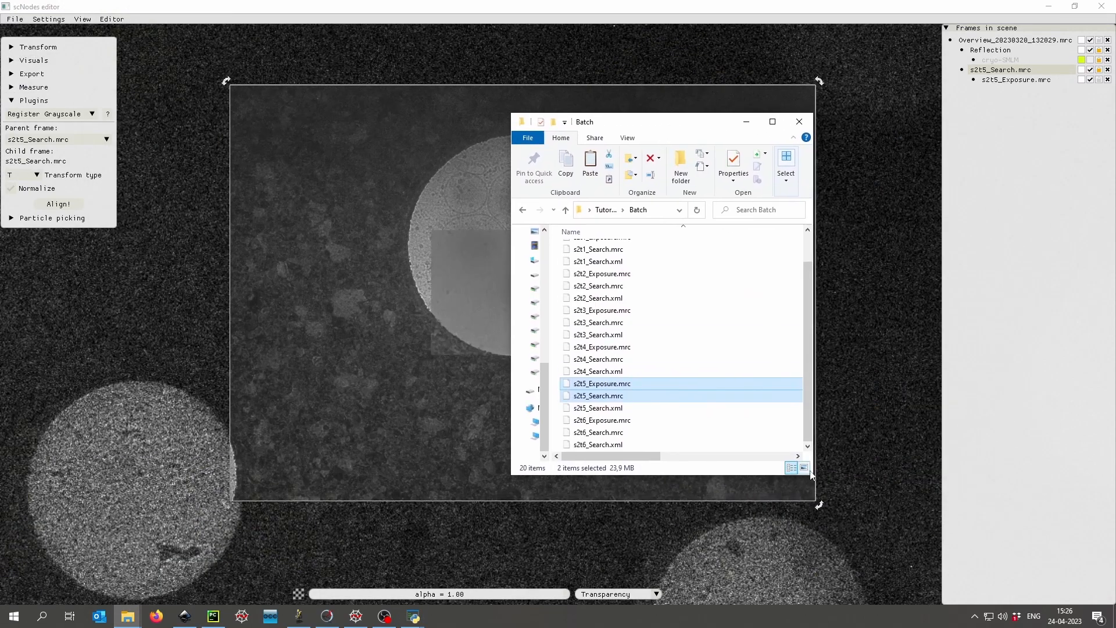
{"action": "left_click_drag", "start_coordinate": [813, 475], "coordinate": [1097, 515]}
{"action": "left_click", "coordinate": [565, 210]}
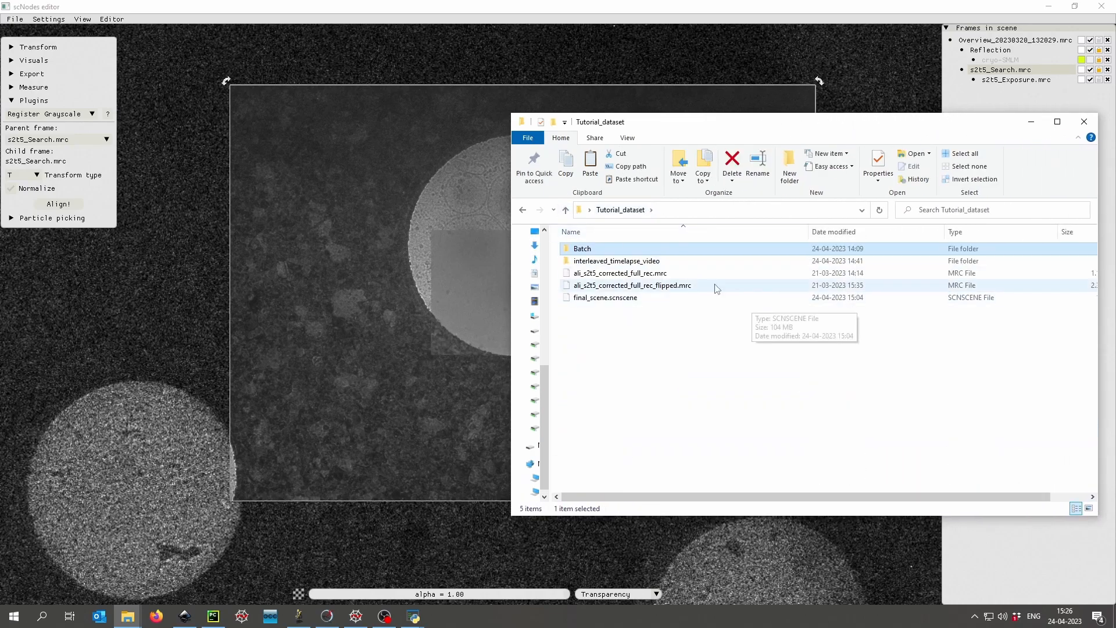
{"action": "left_click_drag", "start_coordinate": [747, 285], "coordinate": [422, 188]}
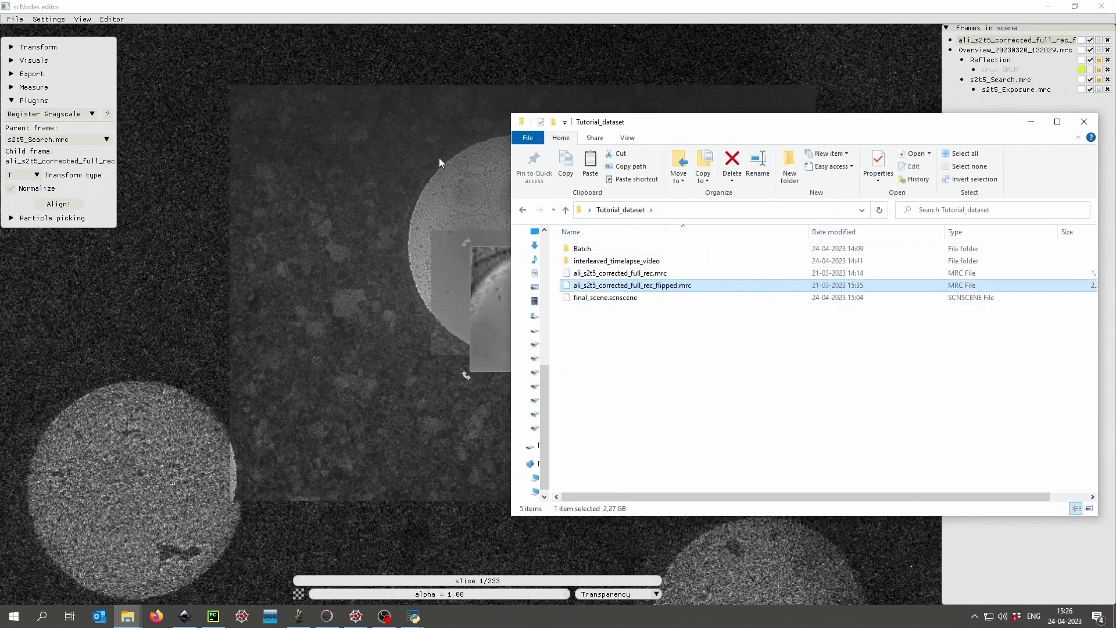
{"action": "left_click", "coordinate": [441, 16]}
- Move the imported tomogram frame beside the search image's hole and flip it vertically
{"action": "scroll", "coordinate": [563, 318], "scroll_direction": "up", "scroll_amount": 3}
{"action": "left_click_drag", "start_coordinate": [636, 263], "coordinate": [319, 280]}
{"action": "middle_click_drag", "start_coordinate": [315, 287], "coordinate": [377, 281]}
{"action": "right_click", "coordinate": [288, 289]}
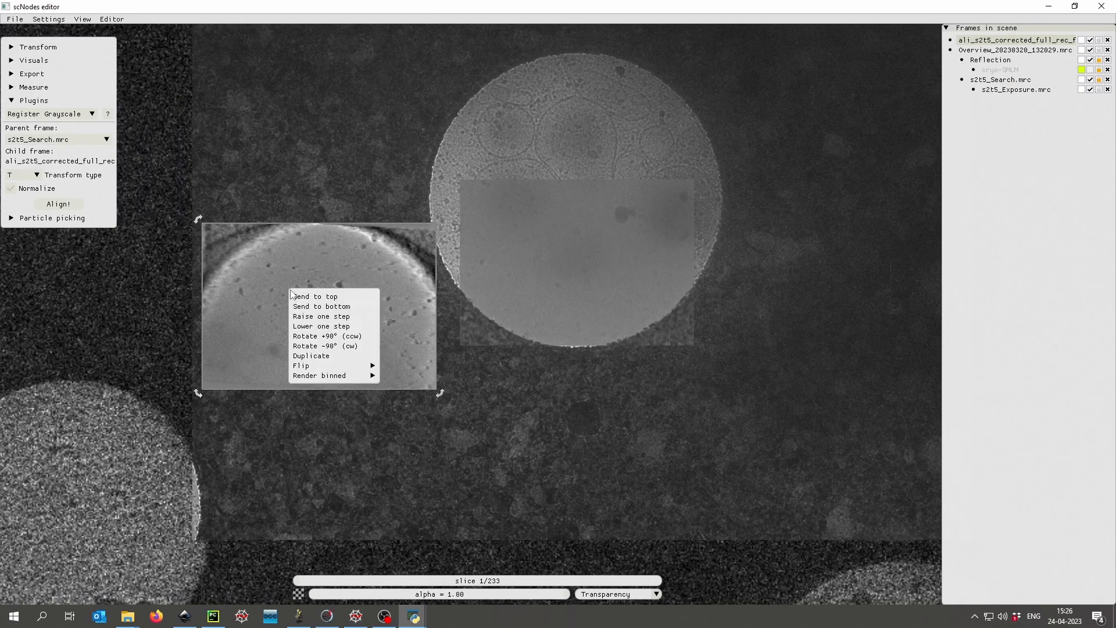
{"action": "mouse_move", "coordinate": [326, 366]}
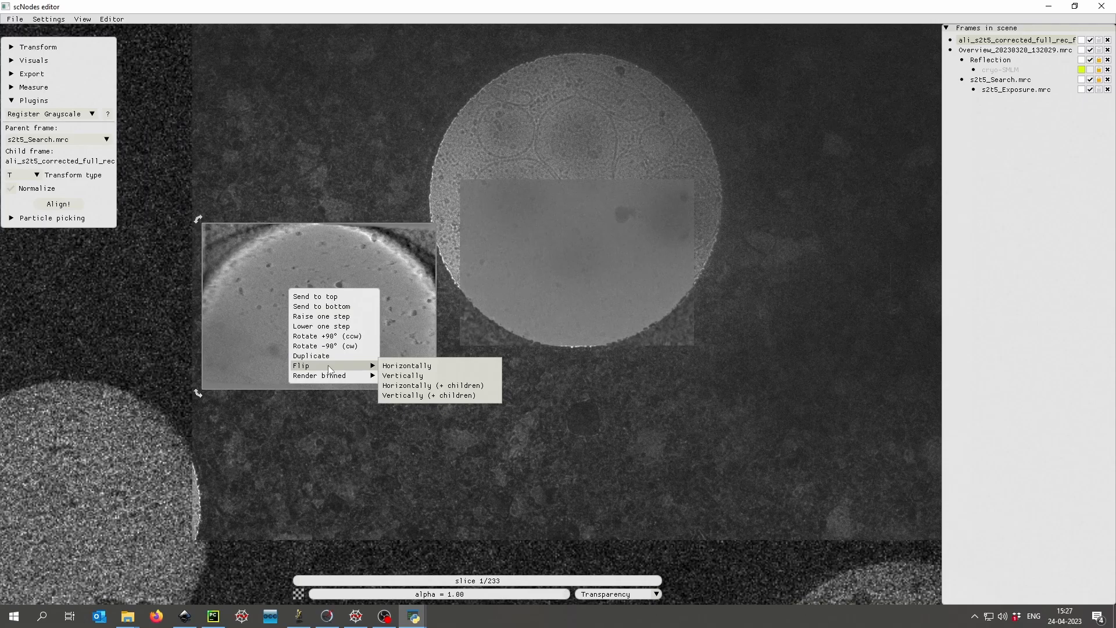
{"action": "left_click", "coordinate": [403, 375]}
{"action": "left_click", "coordinate": [389, 284]}
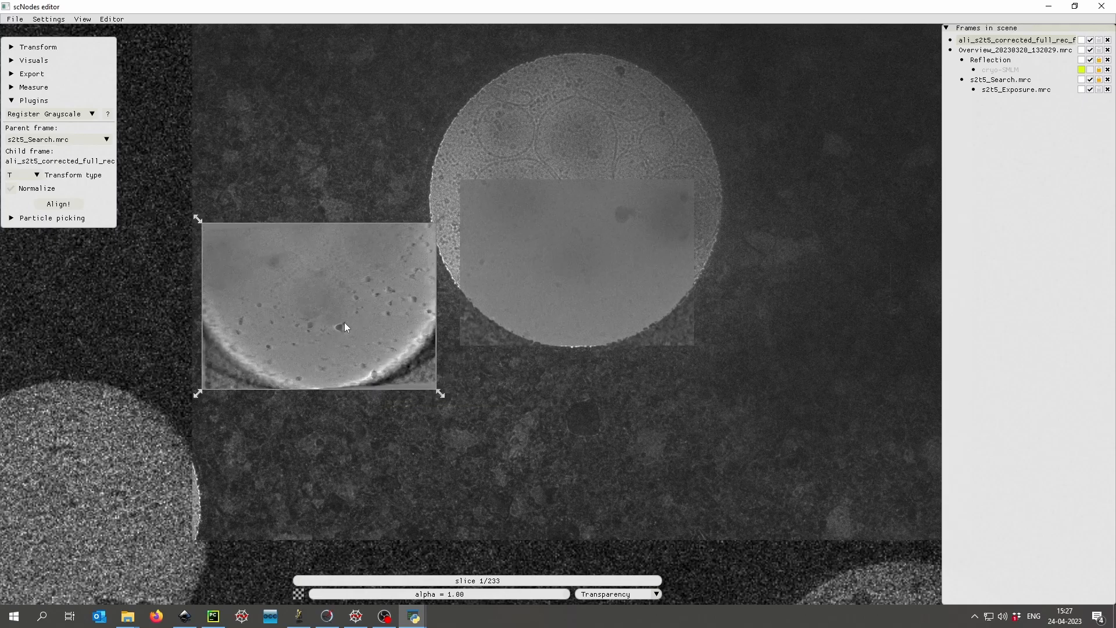
- Compare the tomogram with the exposure image, flip it horizontally and shift it slightly
{"action": "scroll", "coordinate": [337, 337], "scroll_direction": "up", "scroll_amount": 2}
{"action": "scroll", "coordinate": [360, 326], "scroll_direction": "up", "scroll_amount": 1}
{"action": "middle_click_drag", "start_coordinate": [361, 326], "coordinate": [368, 326]}
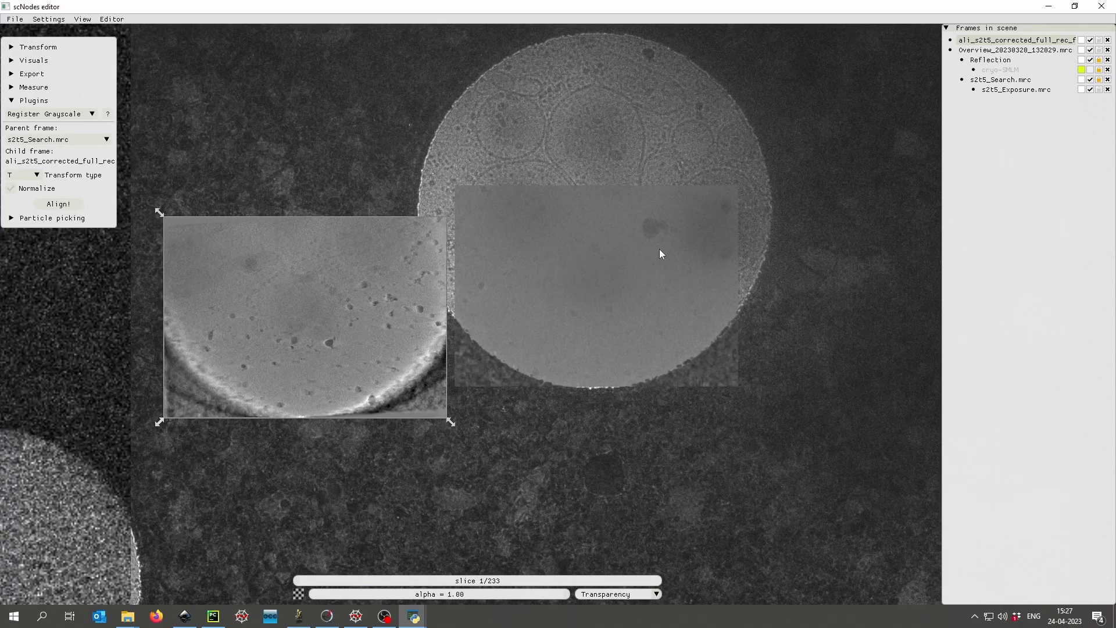
{"action": "scroll", "coordinate": [358, 312], "scroll_direction": "up", "scroll_amount": 1}
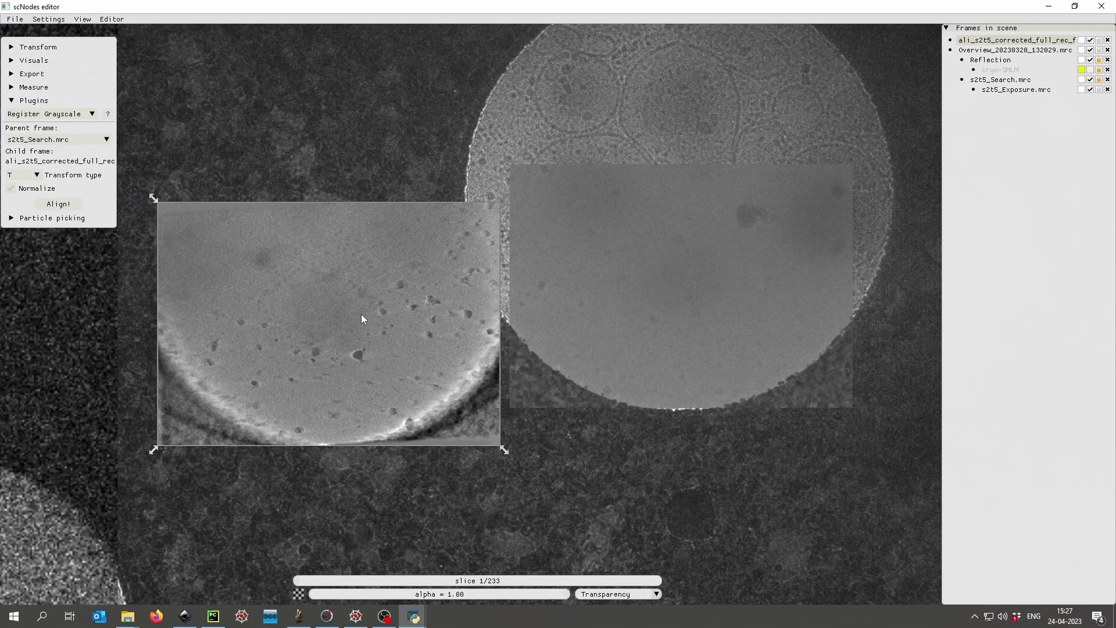
{"action": "right_click", "coordinate": [311, 296]}
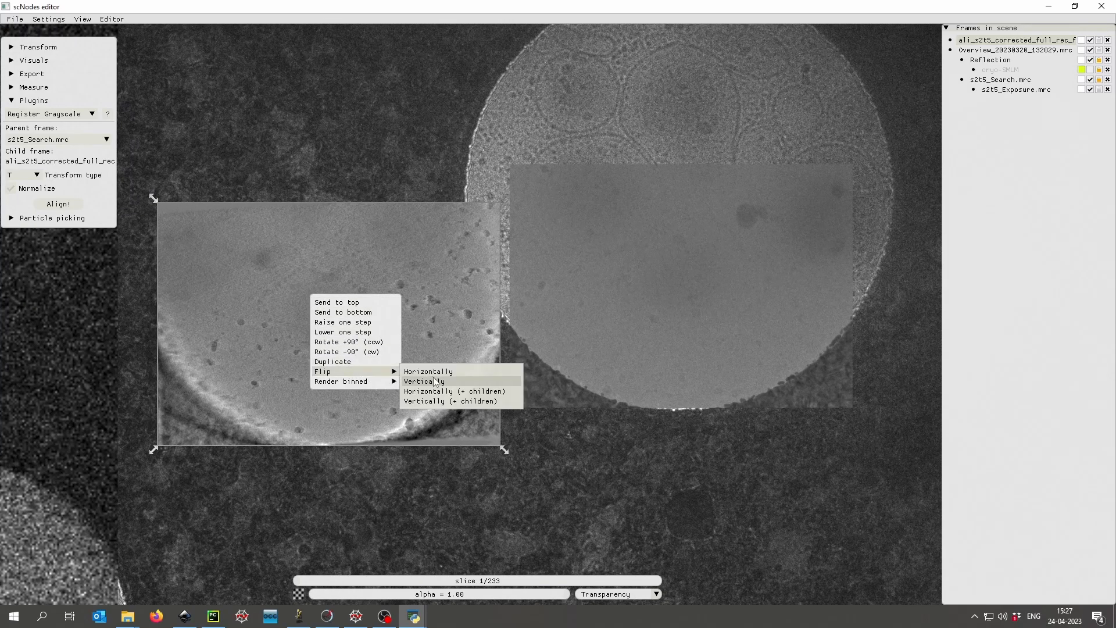
{"action": "left_click", "coordinate": [436, 373]}
{"action": "left_click", "coordinate": [457, 339]}
{"action": "left_click_drag", "start_coordinate": [360, 308], "coordinate": [374, 323]}
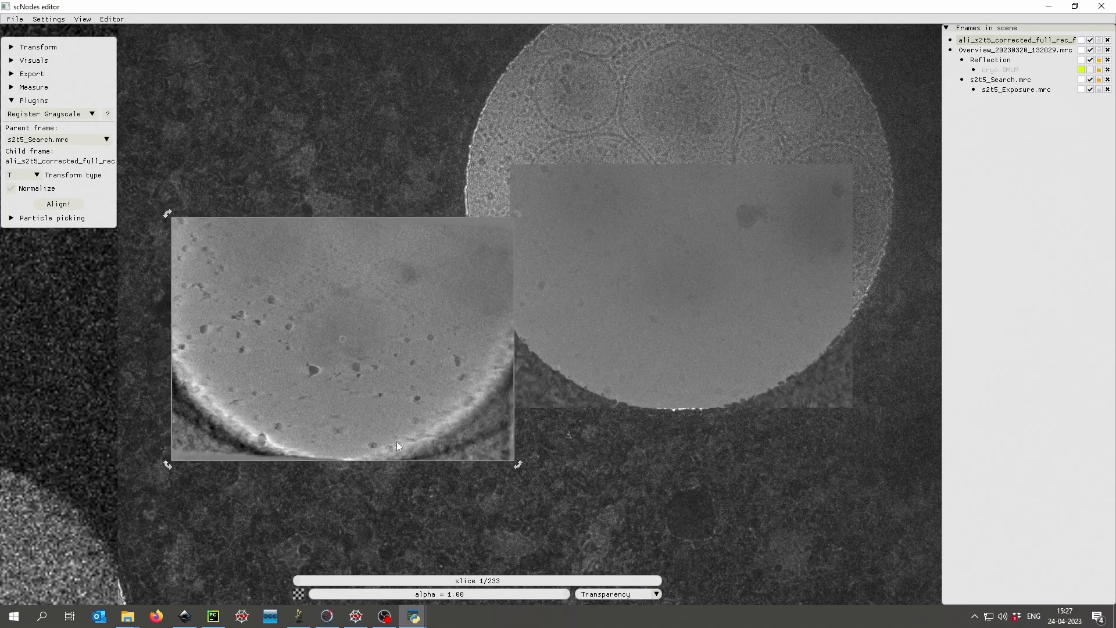
- Browse the tomogram's slices, view its number of slices to sum setting and return to slice 1
{"action": "mouse_move", "coordinate": [406, 581]}
{"action": "left_mouse_down"}
{"action": "mouse_move", "coordinate": [581, 584]}
{"action": "mouse_move", "coordinate": [361, 583]}
{"action": "mouse_move", "coordinate": [638, 588]}
{"action": "mouse_move", "coordinate": [415, 579]}
{"action": "left_mouse_up"}
{"action": "right_click", "coordinate": [456, 581]}
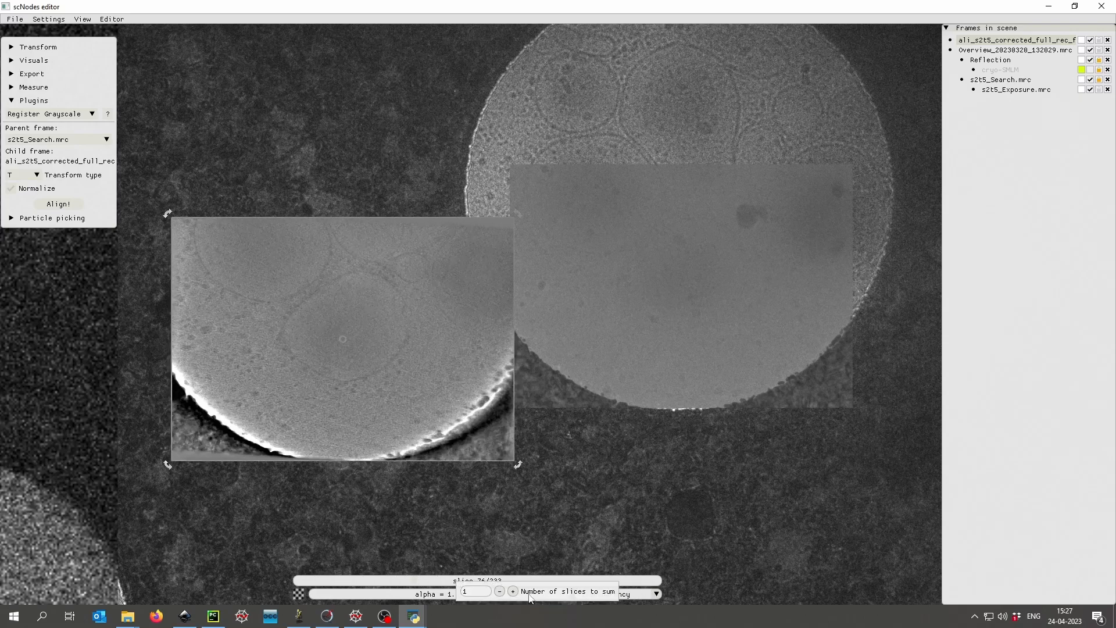
{"action": "left_click", "coordinate": [397, 363]}
{"action": "left_click_drag", "start_coordinate": [416, 583], "coordinate": [278, 583]}
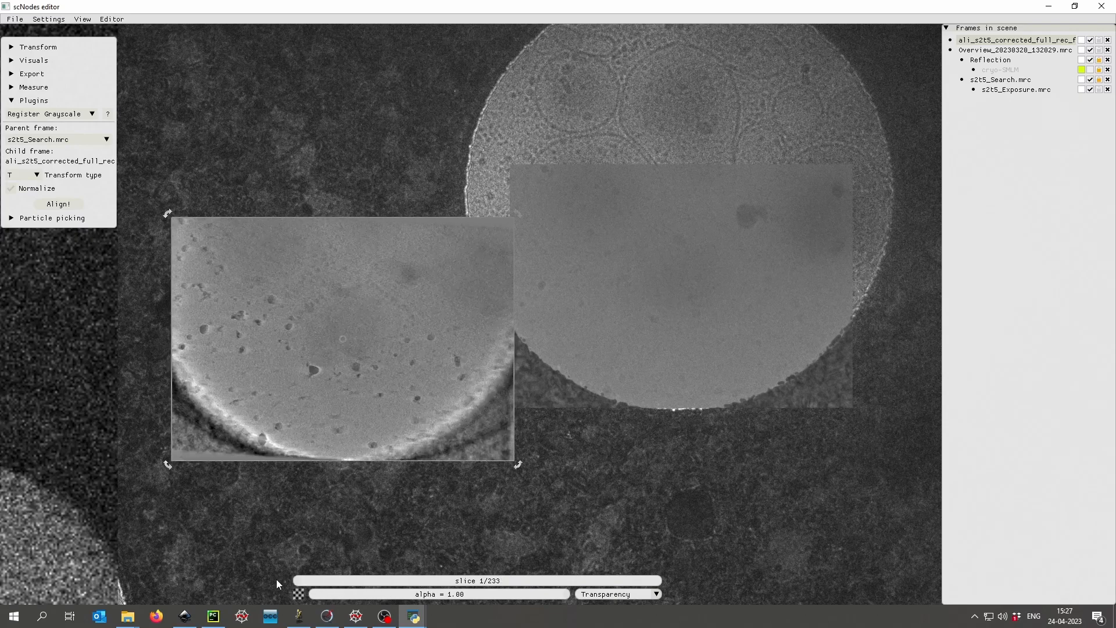
- Place the tomogram over the exposure image by matching their dark spots under another blending mode, then restore Transparency
{"action": "left_click_drag", "start_coordinate": [409, 274], "coordinate": [700, 239]}
{"action": "middle_click_drag", "start_coordinate": [699, 239], "coordinate": [590, 279]}
{"action": "scroll", "coordinate": [593, 281], "scroll_direction": "up", "scroll_amount": 2}
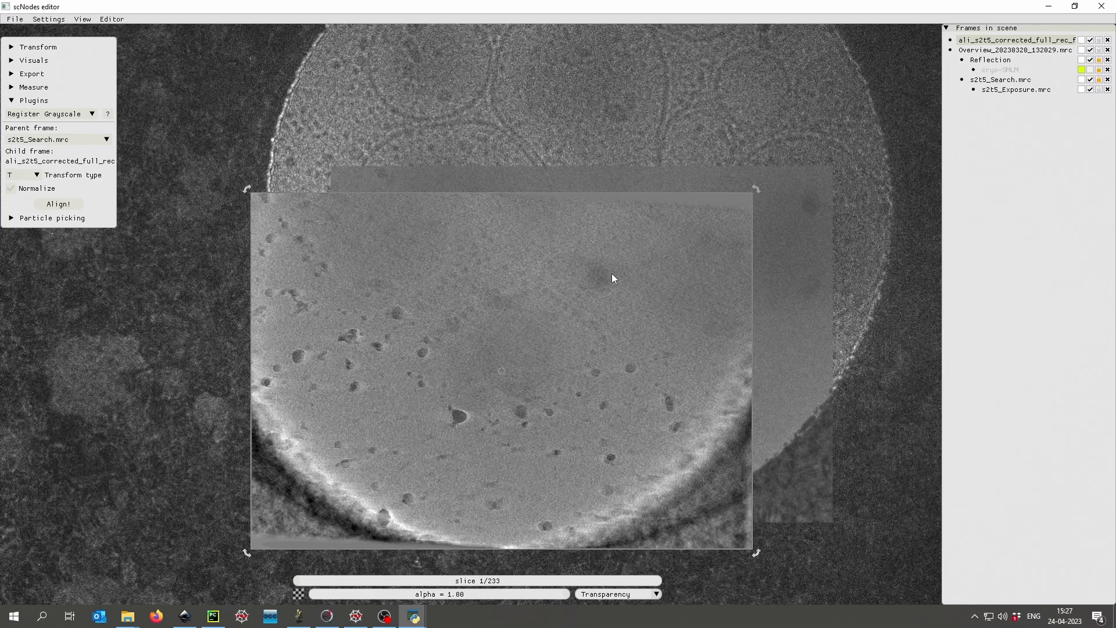
{"action": "middle_click_drag", "start_coordinate": [620, 266], "coordinate": [581, 259]}
{"action": "key", "text": "2"}
{"action": "left_click_drag", "start_coordinate": [588, 278], "coordinate": [640, 242]}
{"action": "key", "text": "1"}
{"action": "scroll", "coordinate": [612, 273], "scroll_direction": "down", "scroll_amount": 3}
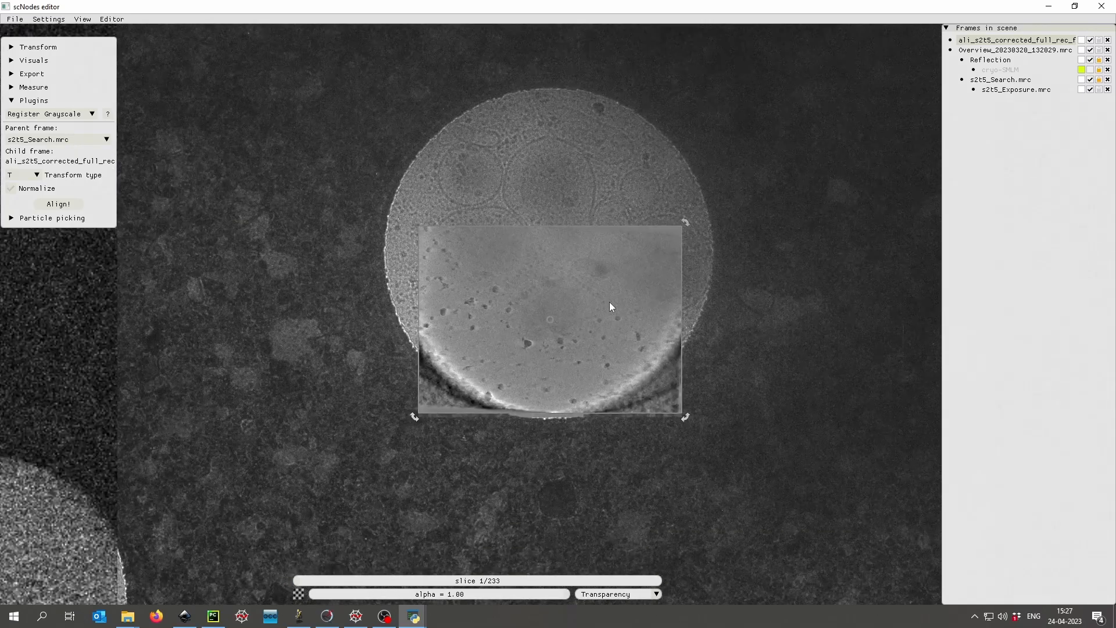
- Hide the s2t5_Search.mrc and s2t5_Exposure.mrc frames
{"action": "middle_click_drag", "start_coordinate": [613, 291], "coordinate": [596, 308]}
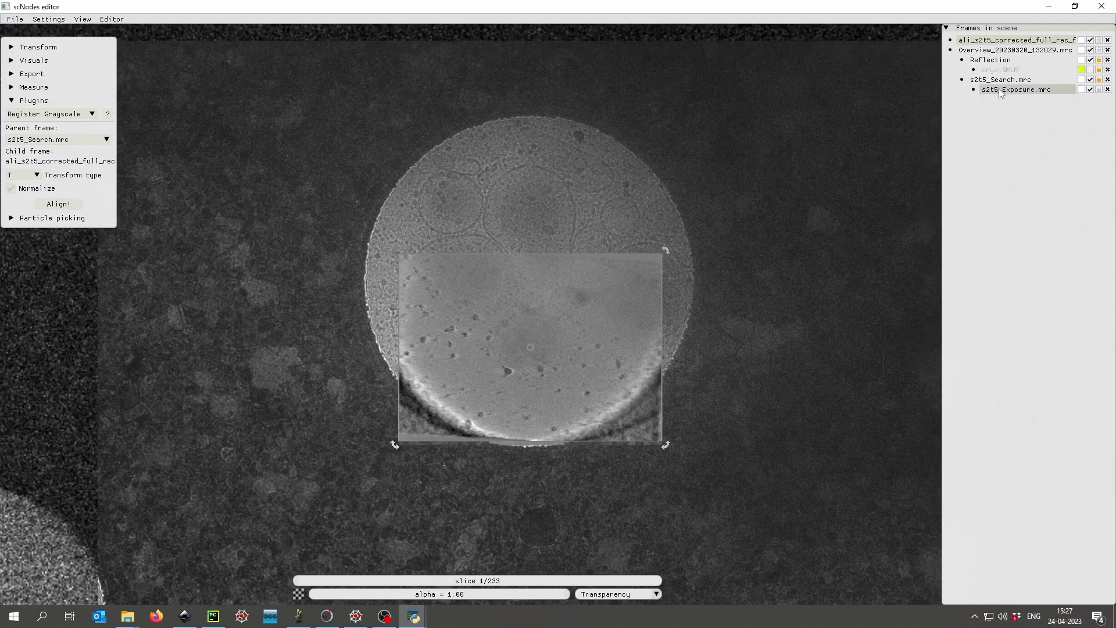
{"action": "left_click", "coordinate": [1091, 80]}
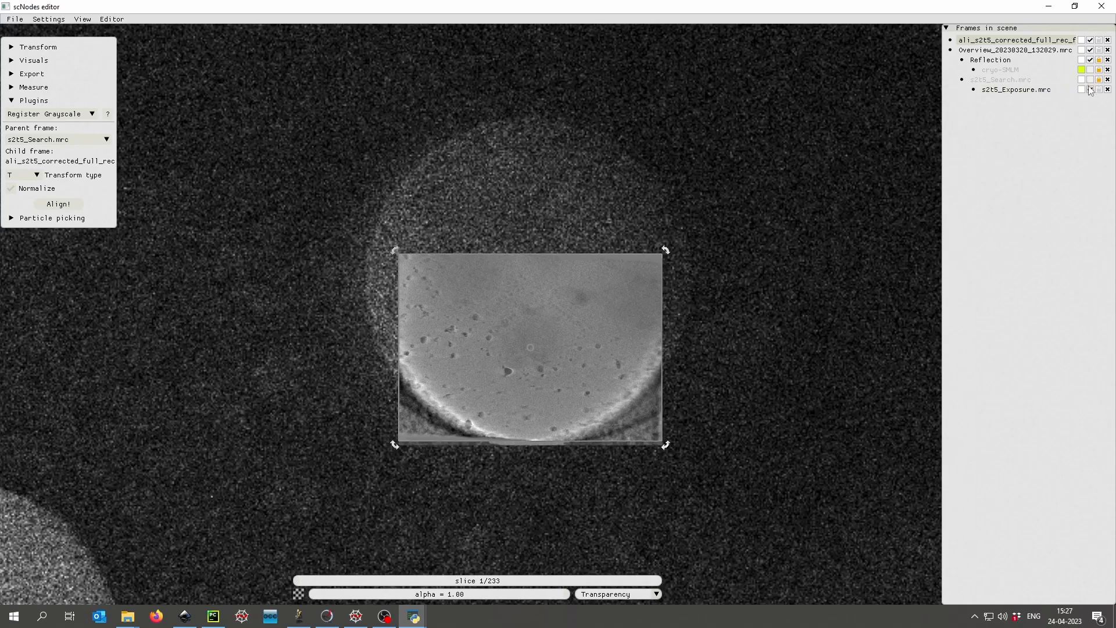
{"action": "left_click", "coordinate": [1090, 89]}
- Rename the tomogram frame to Tomo_s2t5 and make it a child of s2t5_Exposure.mrc
{"action": "right_click", "coordinate": [1012, 40]}
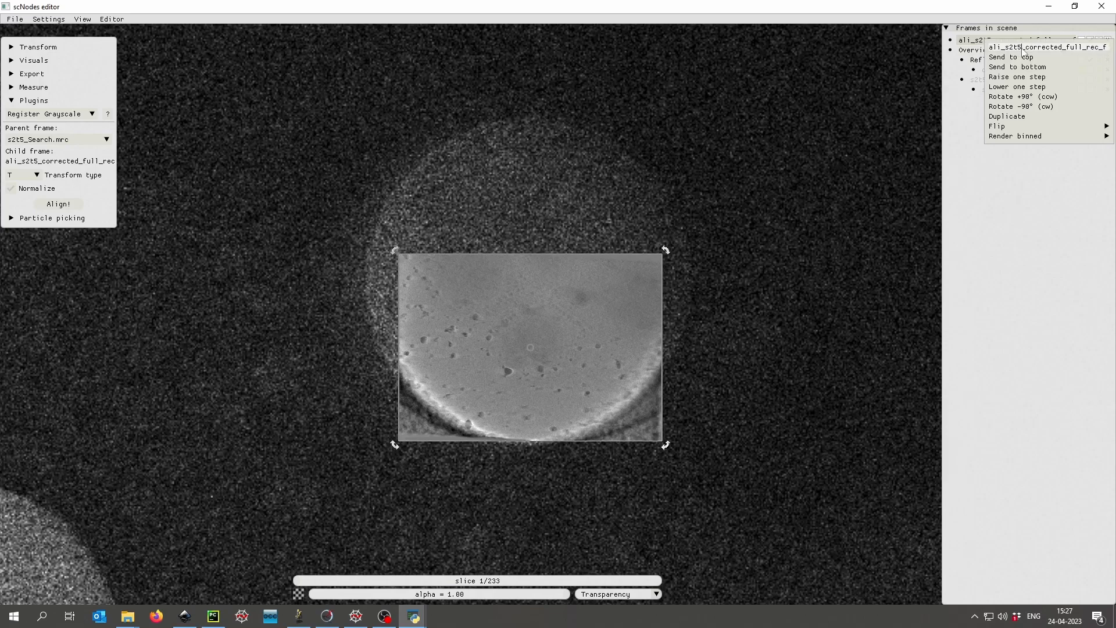
{"action": "type", "text": "Tomo_s2t5"}
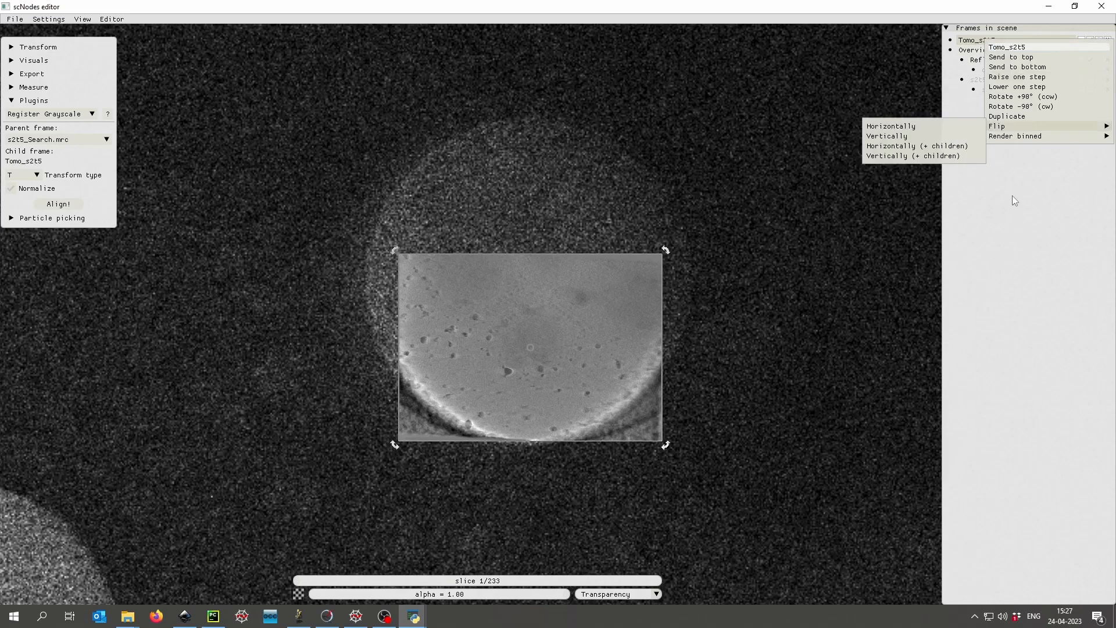
{"action": "left_click", "coordinate": [1012, 196]}
{"action": "left_click_drag", "start_coordinate": [982, 40], "coordinate": [1007, 93]}
- Move the overview frame a short distance in the scene together with its child frames
{"action": "scroll", "coordinate": [680, 218], "scroll_direction": "down", "scroll_amount": 10}
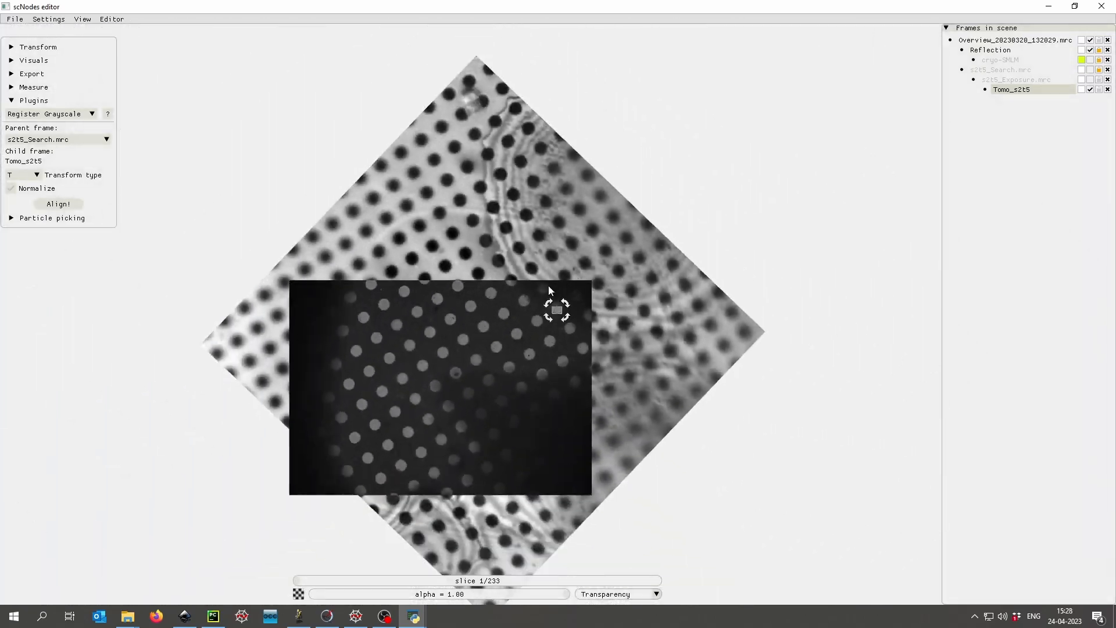
{"action": "middle_click_drag", "start_coordinate": [548, 285], "coordinate": [597, 221]}
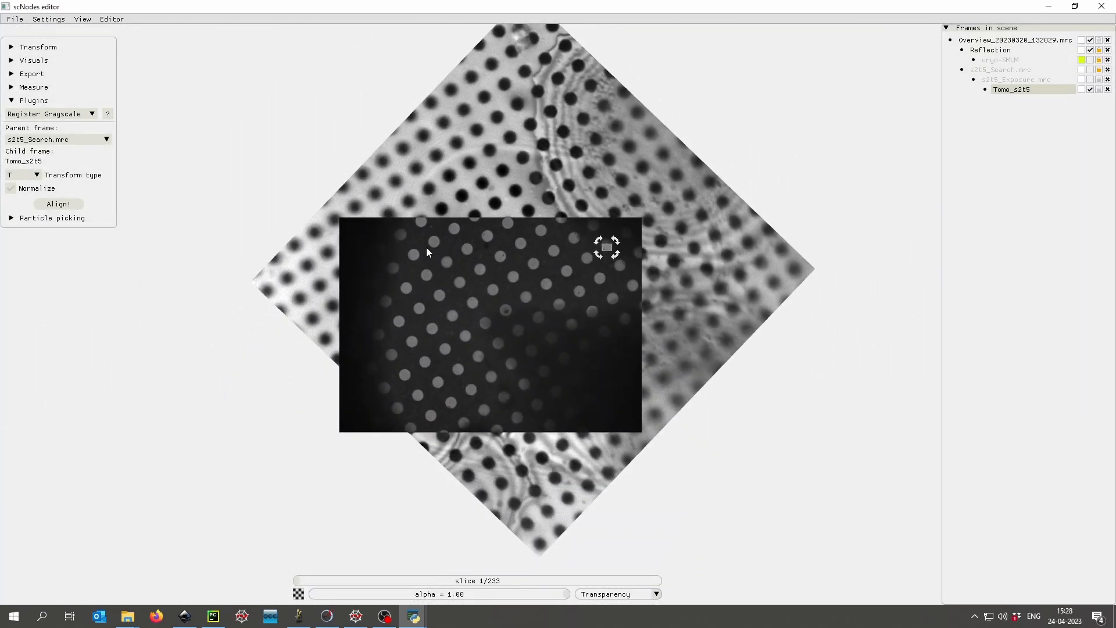
{"action": "left_click", "coordinate": [415, 243]}
{"action": "left_click_drag", "start_coordinate": [391, 233], "coordinate": [361, 232]}
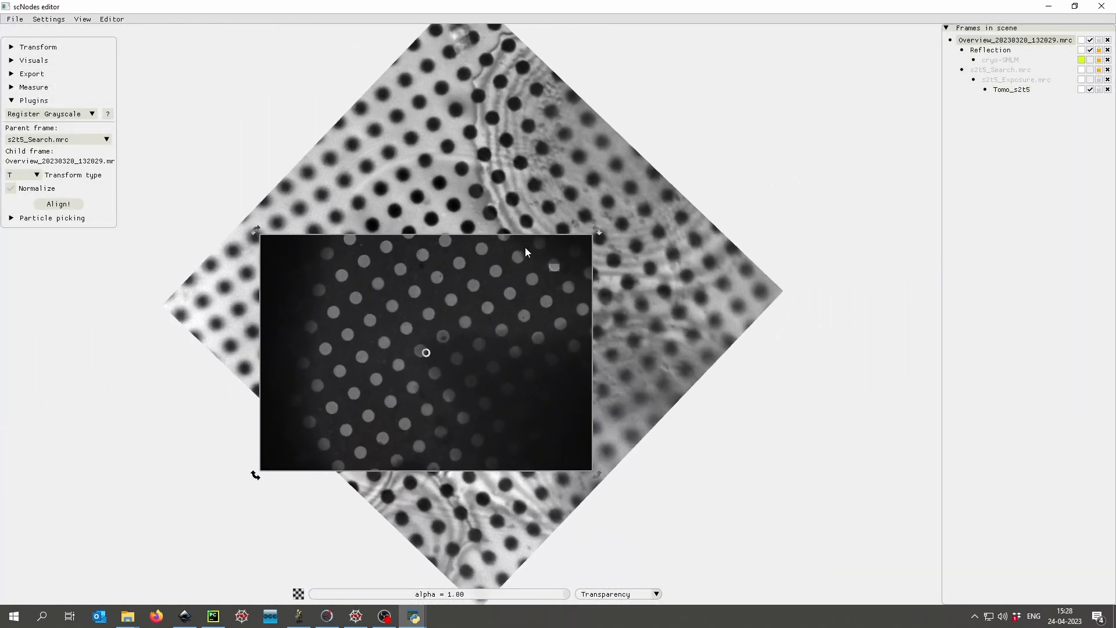
{"action": "scroll", "coordinate": [523, 246], "scroll_direction": "up", "scroll_amount": 10}
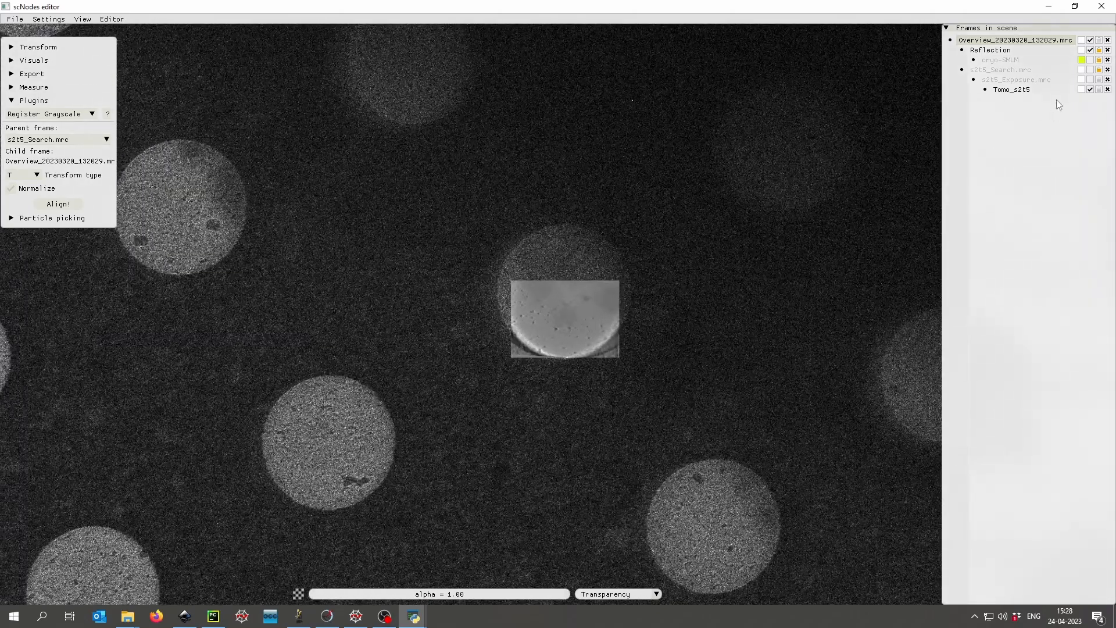
- Send the cryo-SMLM frame to the top of the rendering order and make it visible
{"action": "left_click", "coordinate": [1008, 61]}
{"action": "right_click", "coordinate": [1008, 61]}
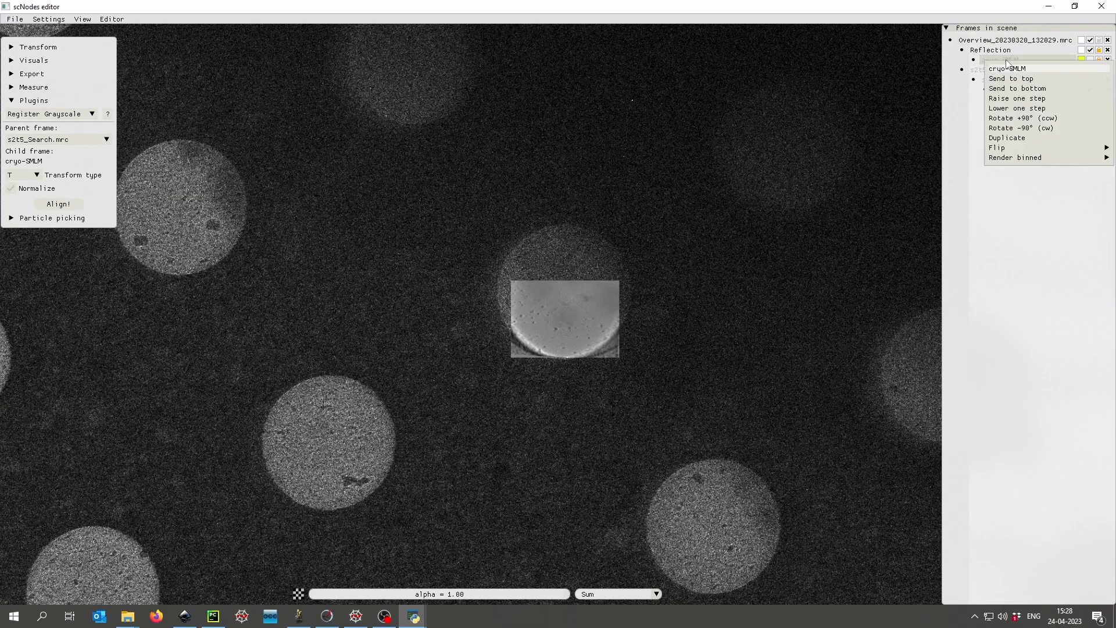
{"action": "left_click", "coordinate": [1018, 79]}
{"action": "left_click", "coordinate": [1091, 59]}
- Examine how the cryo-SMLM signal overlaps the tomogram, especially along the hole's edge
{"action": "middle_click_drag", "start_coordinate": [617, 323], "coordinate": [605, 278]}
{"action": "scroll", "coordinate": [598, 273], "scroll_direction": "up", "scroll_amount": 10}
{"action": "middle_click_drag", "start_coordinate": [600, 210], "coordinate": [585, 295]}
{"action": "scroll", "coordinate": [583, 291], "scroll_direction": "up", "scroll_amount": 4}
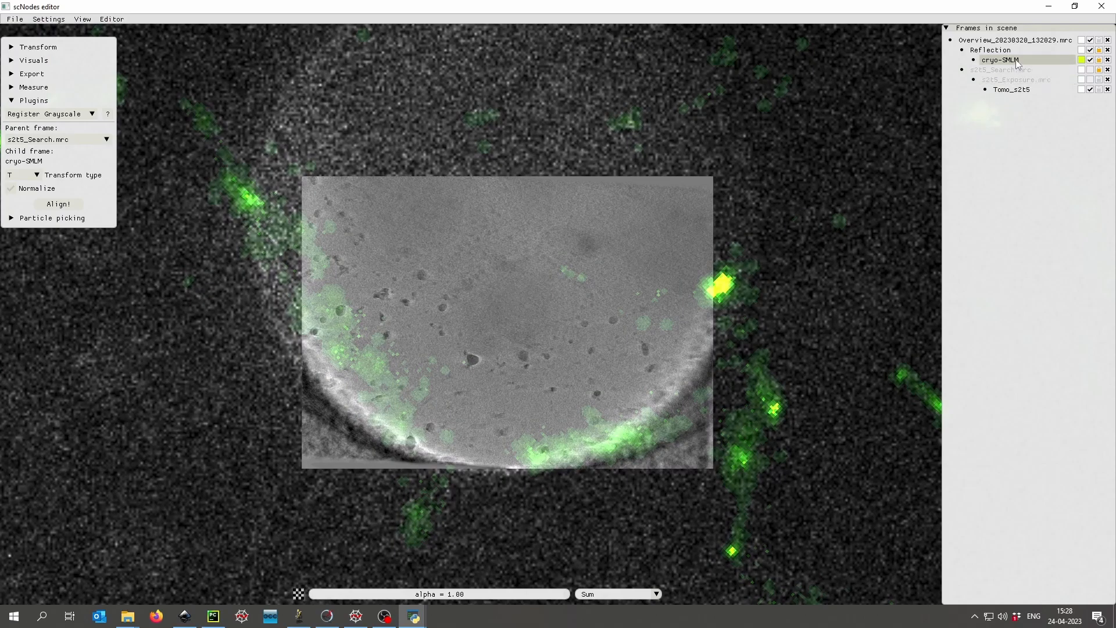
{"action": "middle_click_drag", "start_coordinate": [553, 357], "coordinate": [559, 315]}
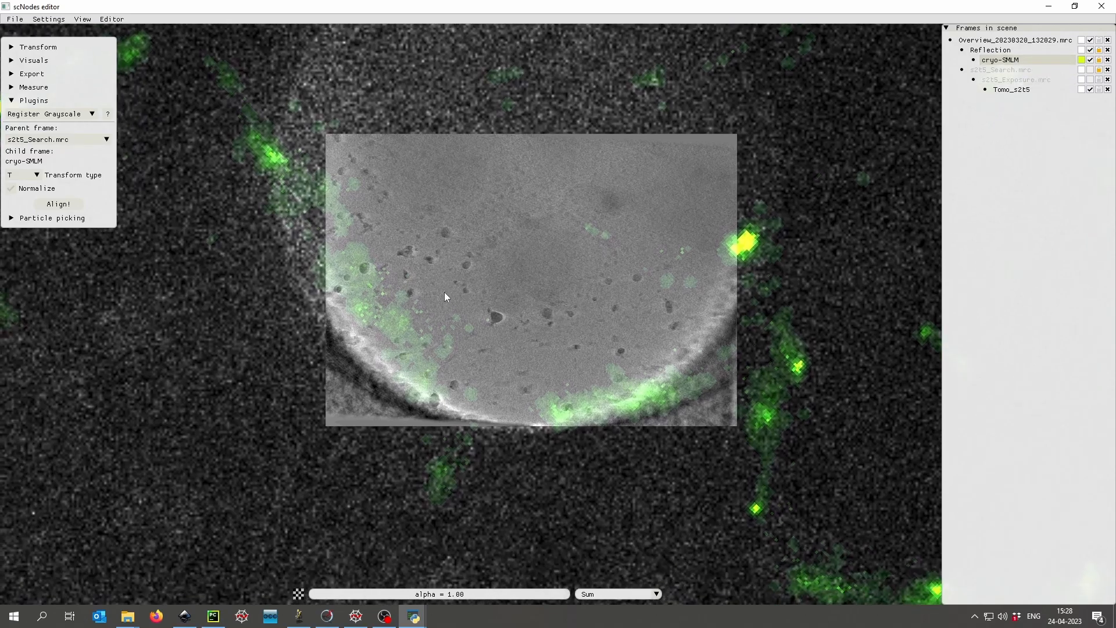
{"action": "middle_click_drag", "start_coordinate": [443, 294], "coordinate": [496, 314]}
{"action": "scroll", "coordinate": [495, 314], "scroll_direction": "up", "scroll_amount": 5}
{"action": "middle_click_drag", "start_coordinate": [427, 355], "coordinate": [464, 341]}
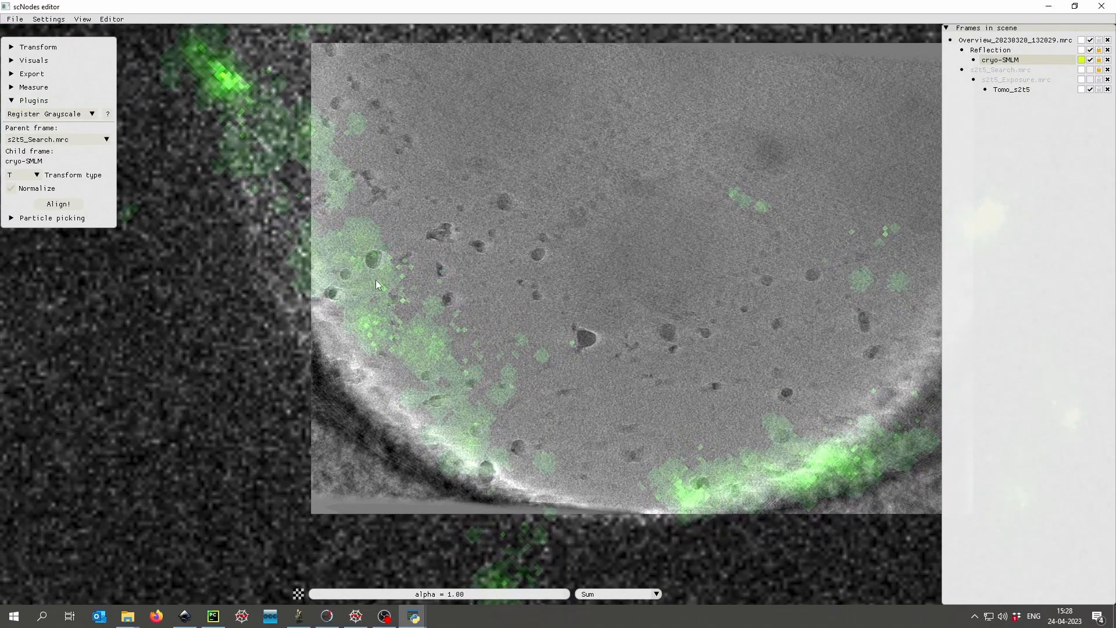
{"action": "scroll", "coordinate": [524, 266], "scroll_direction": "down", "scroll_amount": 5}
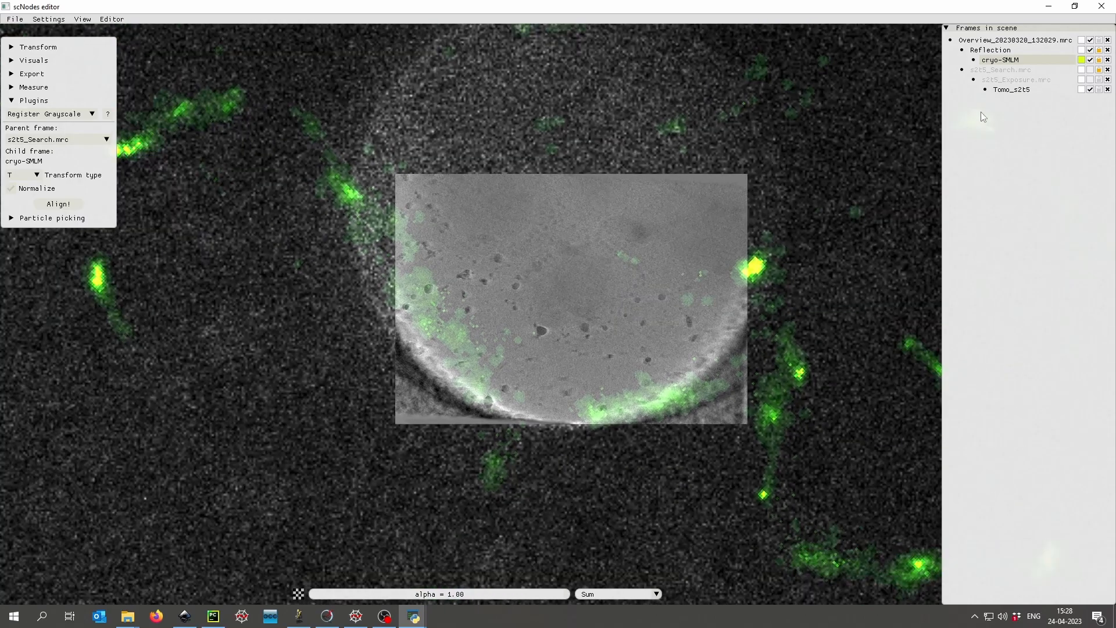
- Select the Tomo_s2t5 frame and then the overview frame, and look over the area around the tomogram
{"action": "left_click", "coordinate": [1005, 90]}
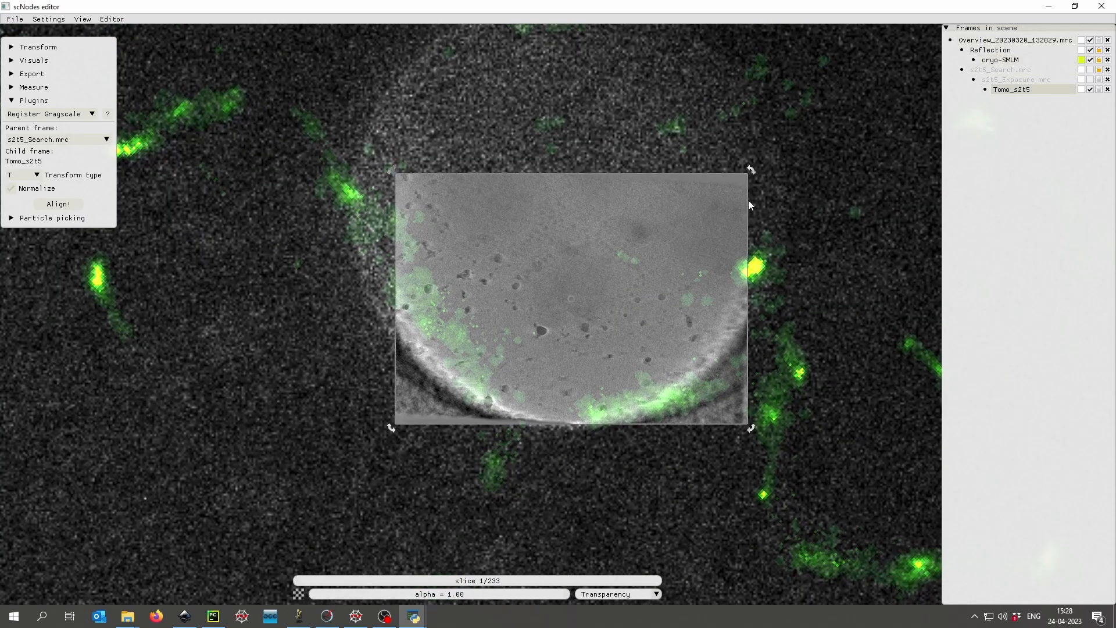
{"action": "left_click", "coordinate": [989, 41]}
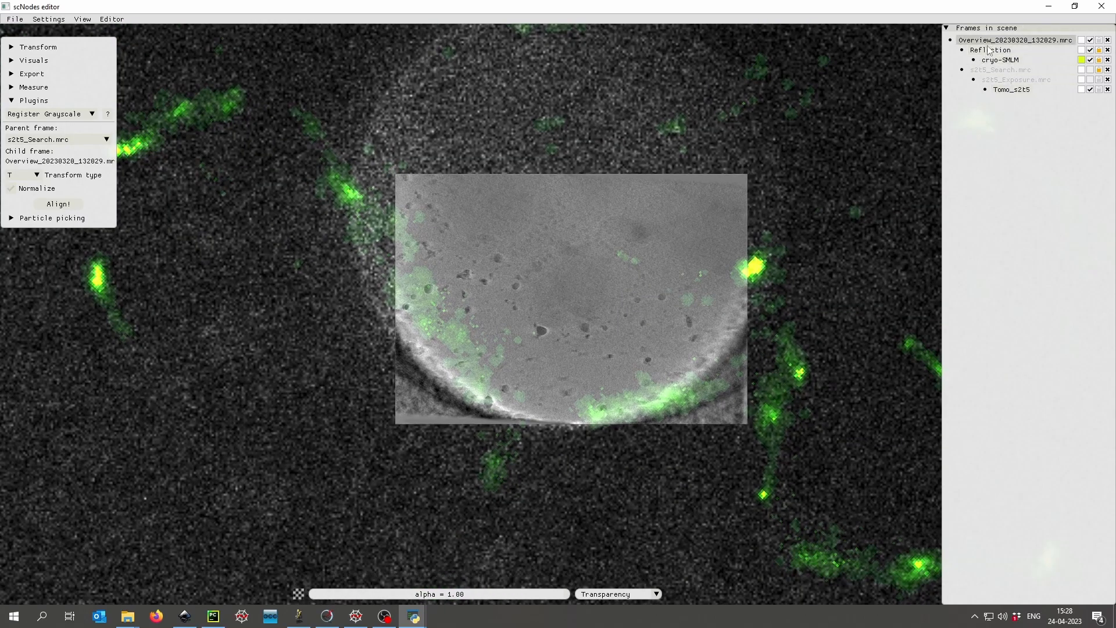
{"action": "scroll", "coordinate": [576, 273], "scroll_direction": "down", "scroll_amount": 4}
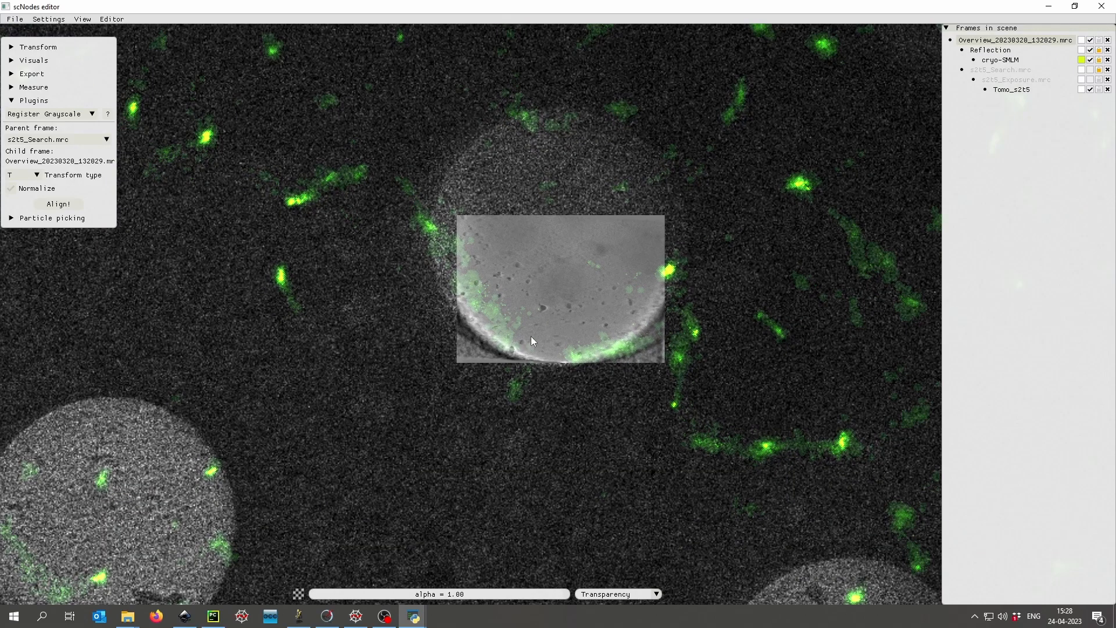
- Select the cryo-SMLM frame in the scene and toggle its visibility off and on to compare it with the tomogram
{"action": "left_click", "coordinate": [500, 307]}
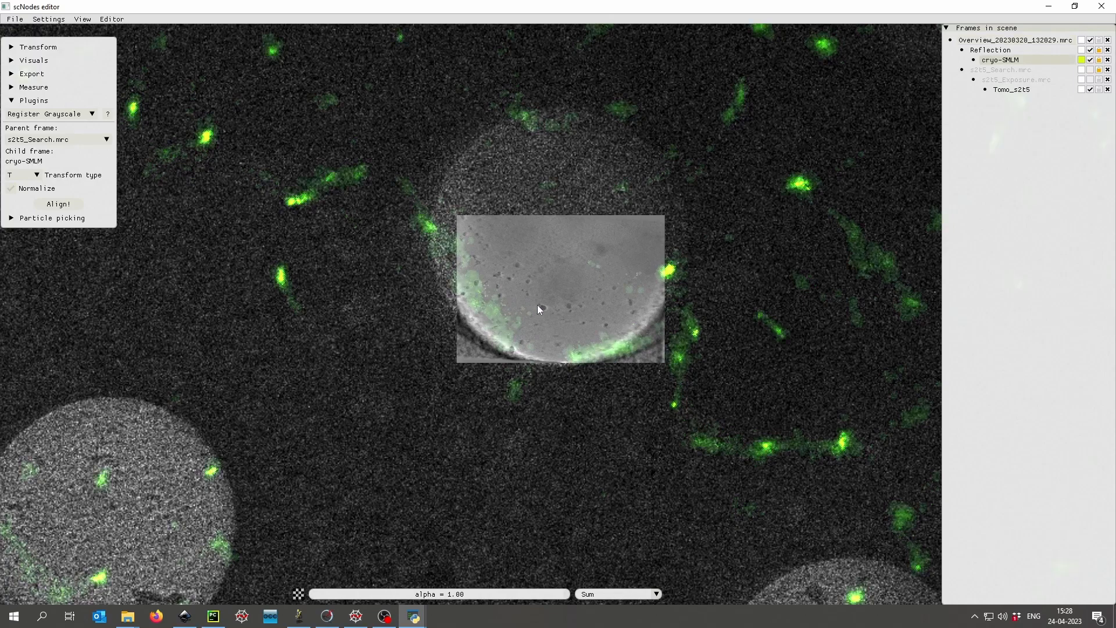
{"action": "middle_click_drag", "start_coordinate": [537, 304], "coordinate": [513, 314]}
{"action": "key", "text": "space"}
{"action": "key", "text": "space"}
{"action": "key", "text": "space"}
{"action": "key", "text": "space"}
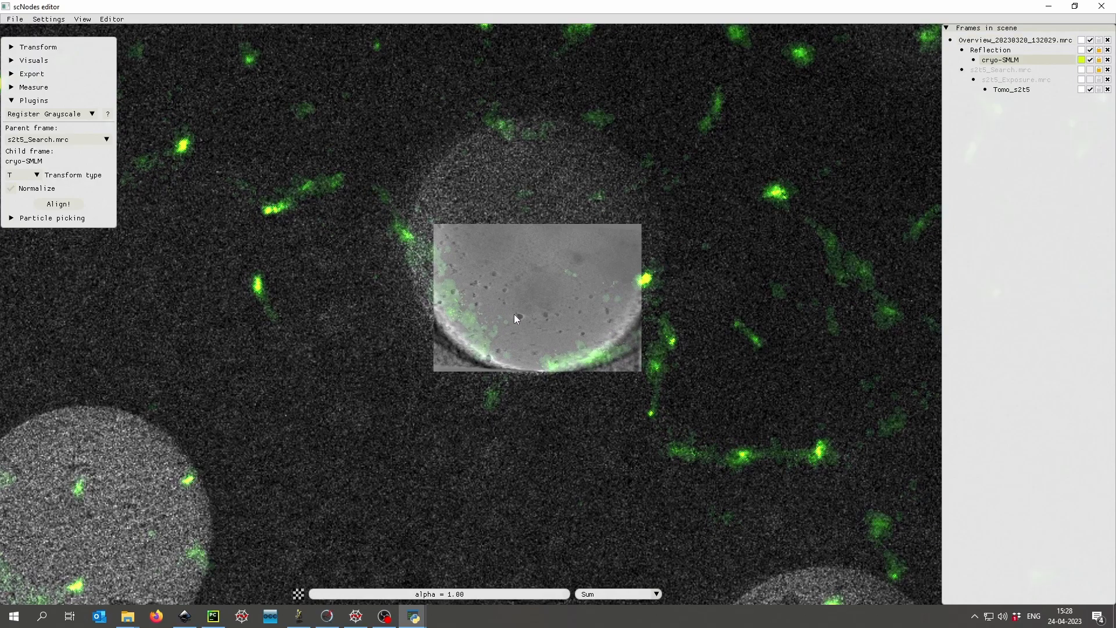
- Select Tomo_s2t5 among the overlapping frames in the scene and display its slice 78
{"action": "scroll", "coordinate": [514, 313], "scroll_direction": "up", "scroll_amount": 5}
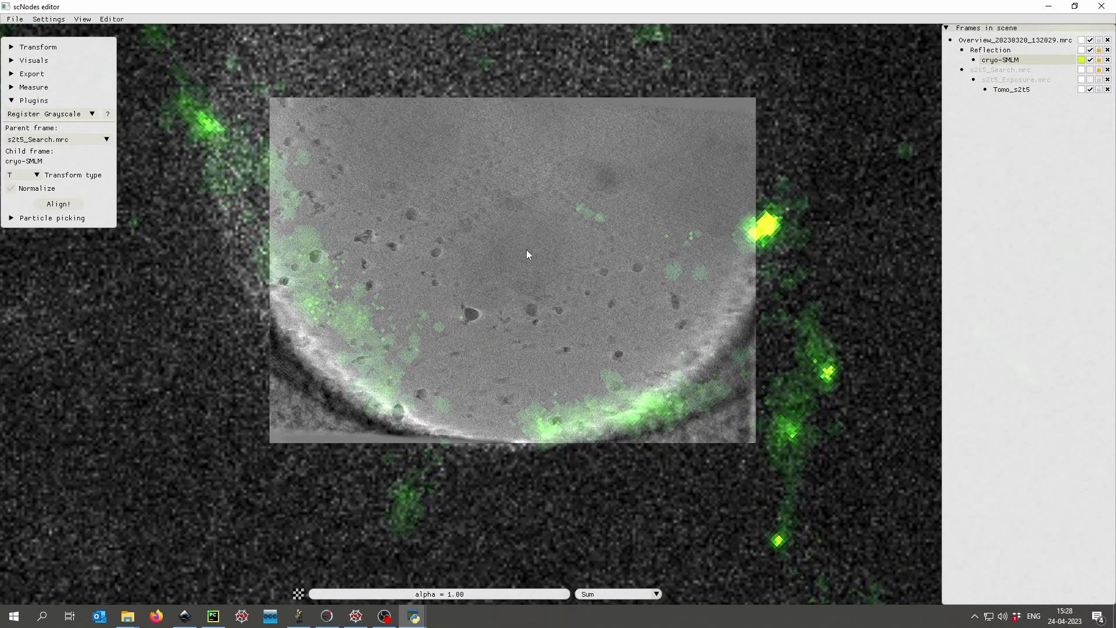
{"action": "right_click", "coordinate": [527, 254]}
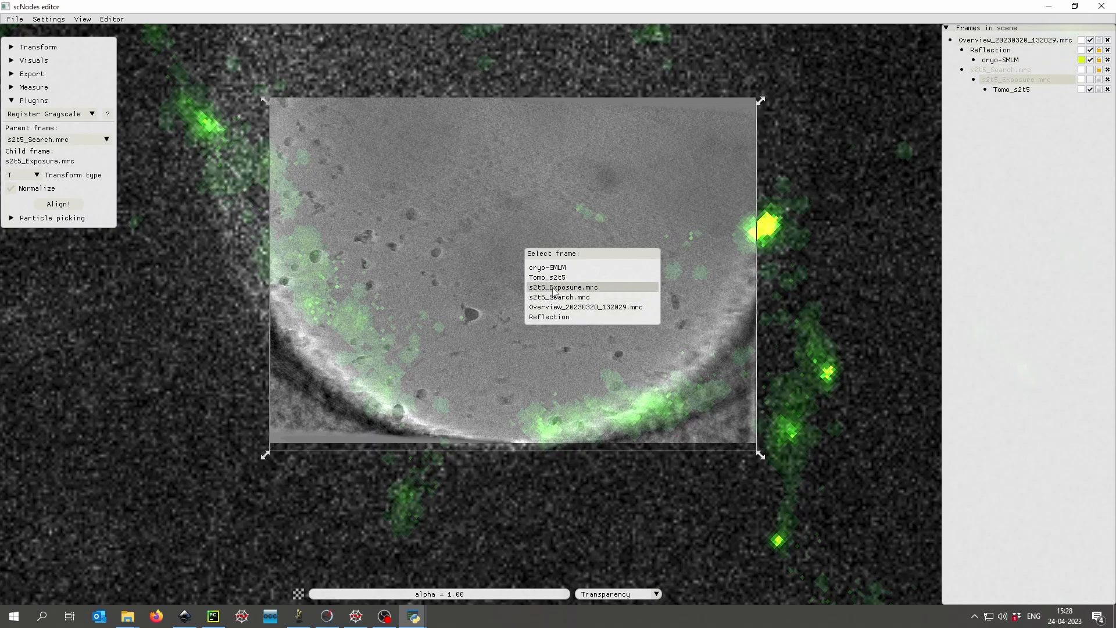
{"action": "left_click", "coordinate": [550, 281]}
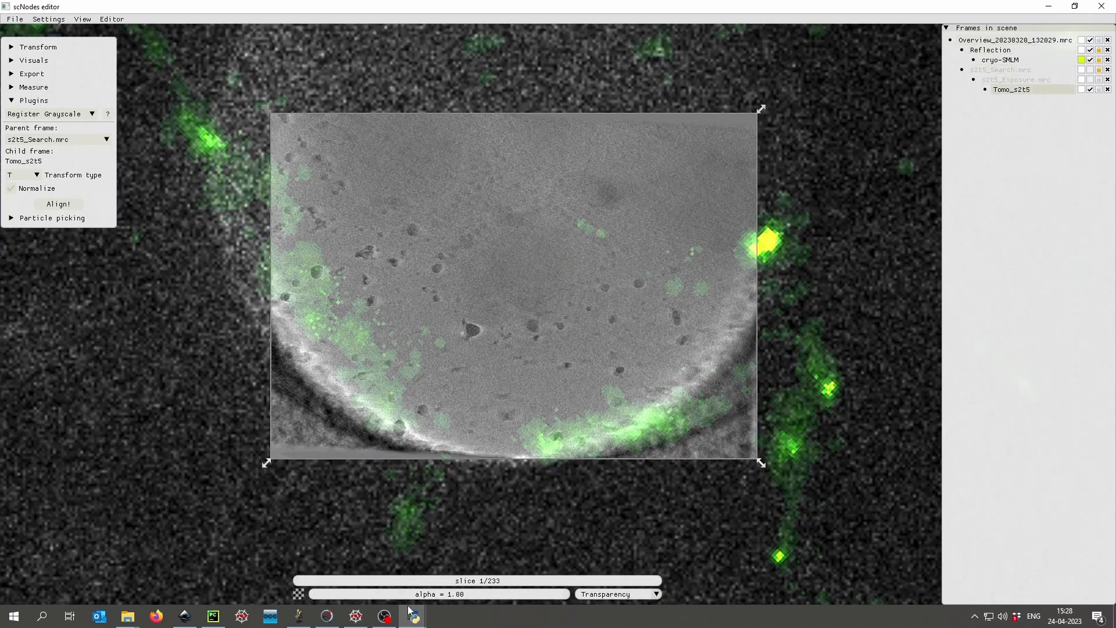
{"action": "left_click_drag", "start_coordinate": [465, 581], "coordinate": [419, 577]}
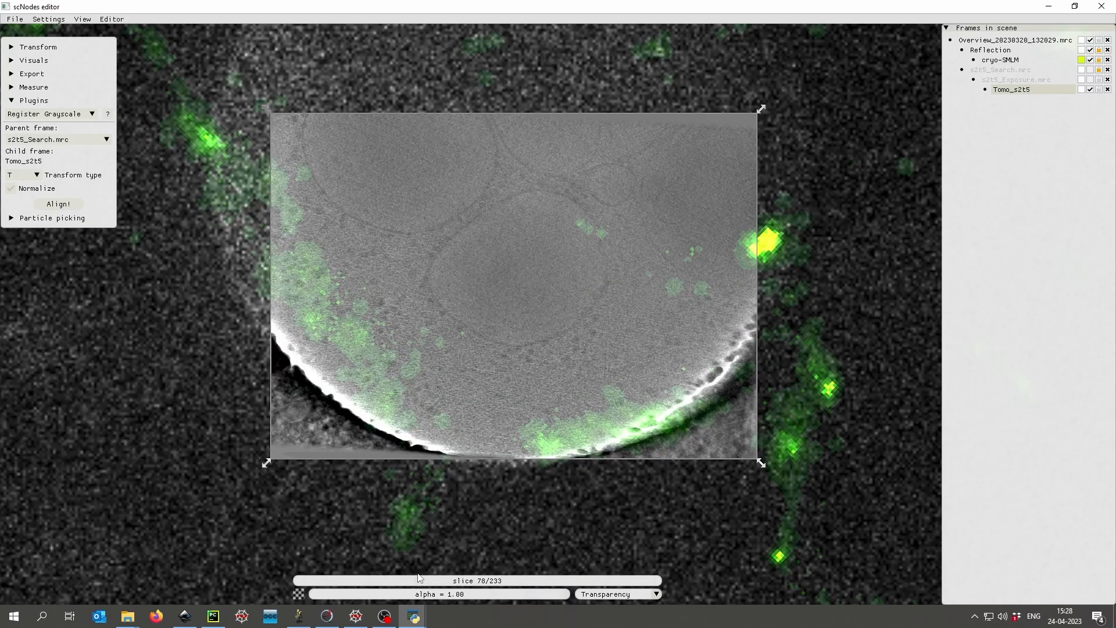